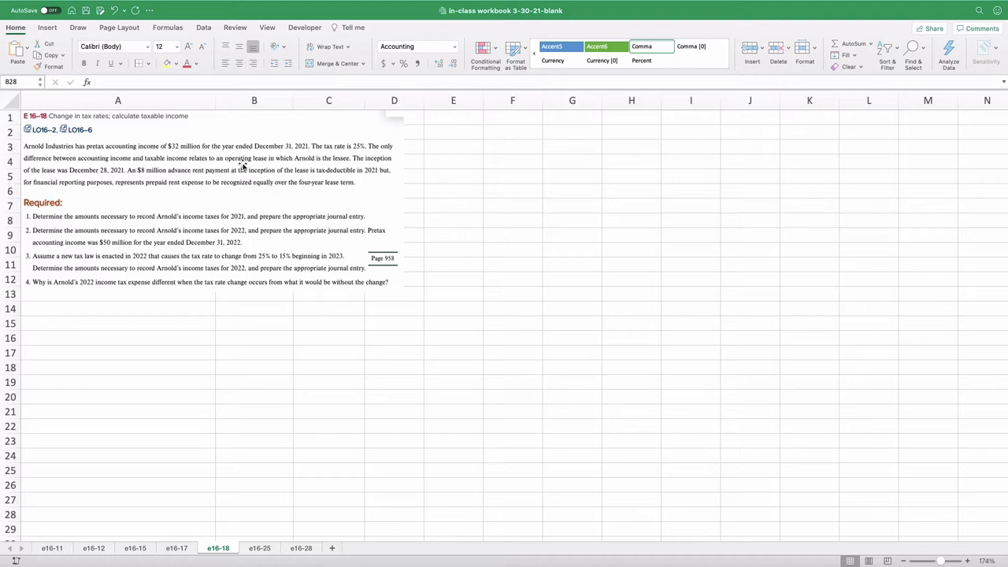
Step: Start a journal entry with the year 2021 in F2 and the account Prepaid rent in G2
click(508, 129)
click(508, 129)
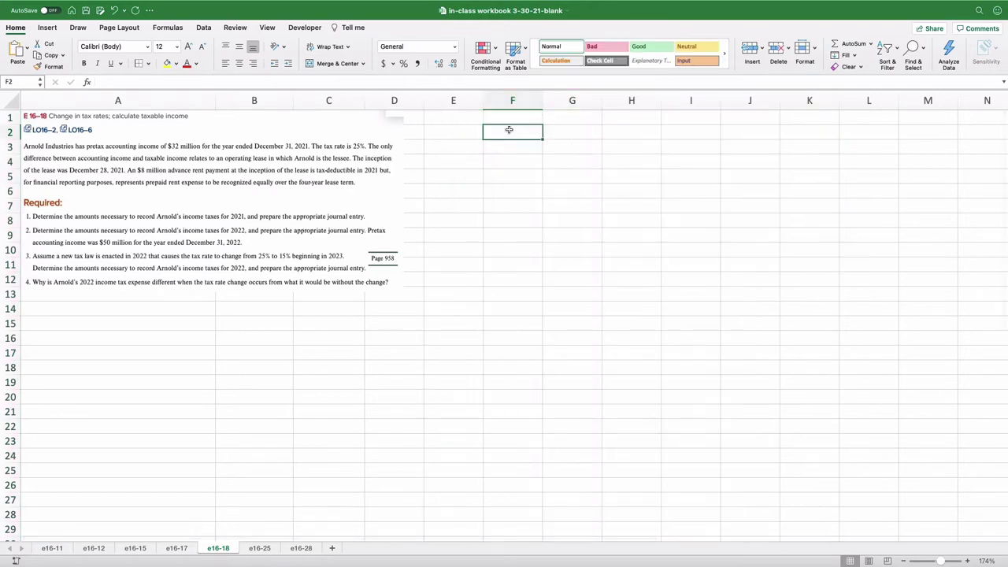
text(2021)
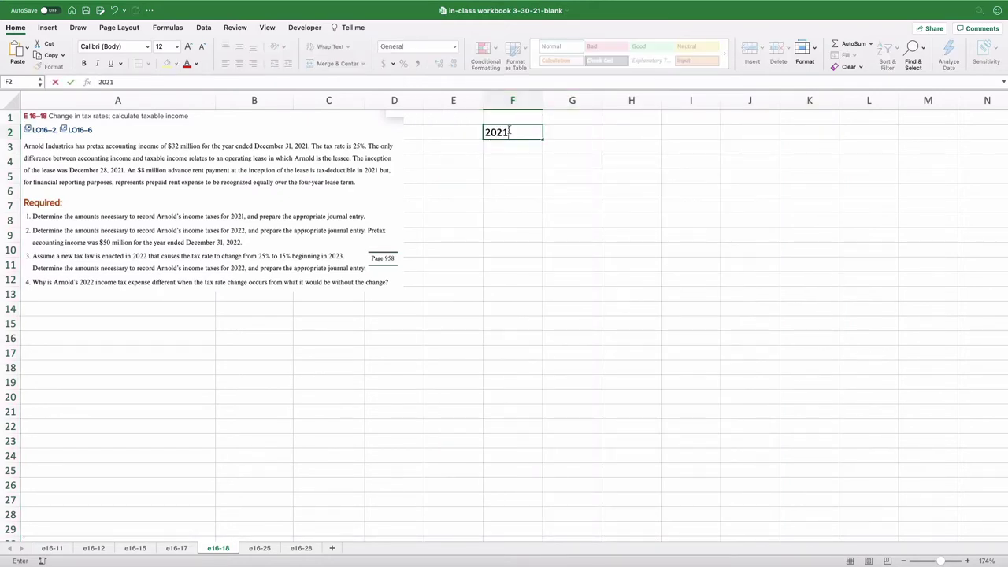
key(Tab)
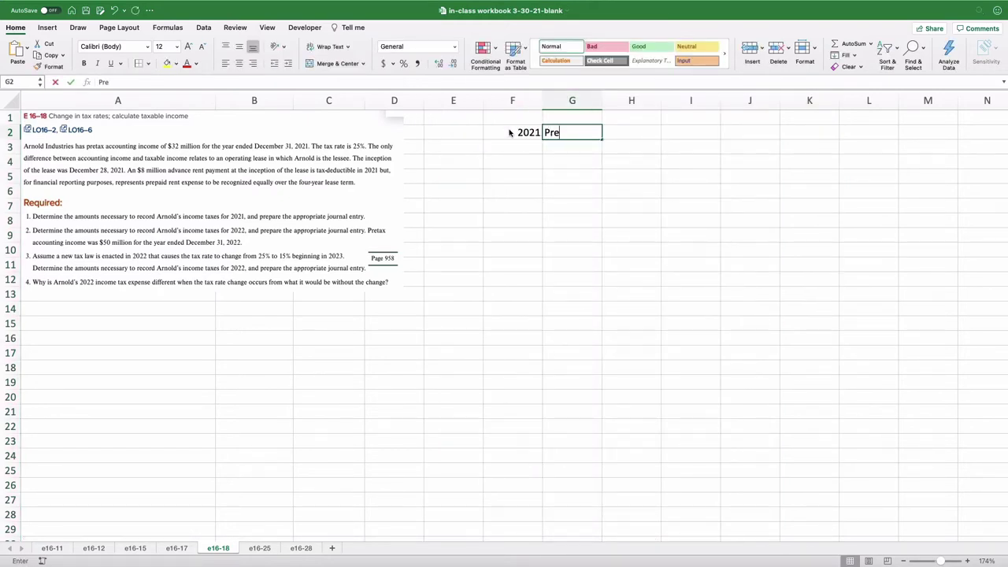
text(Prepaid rent)
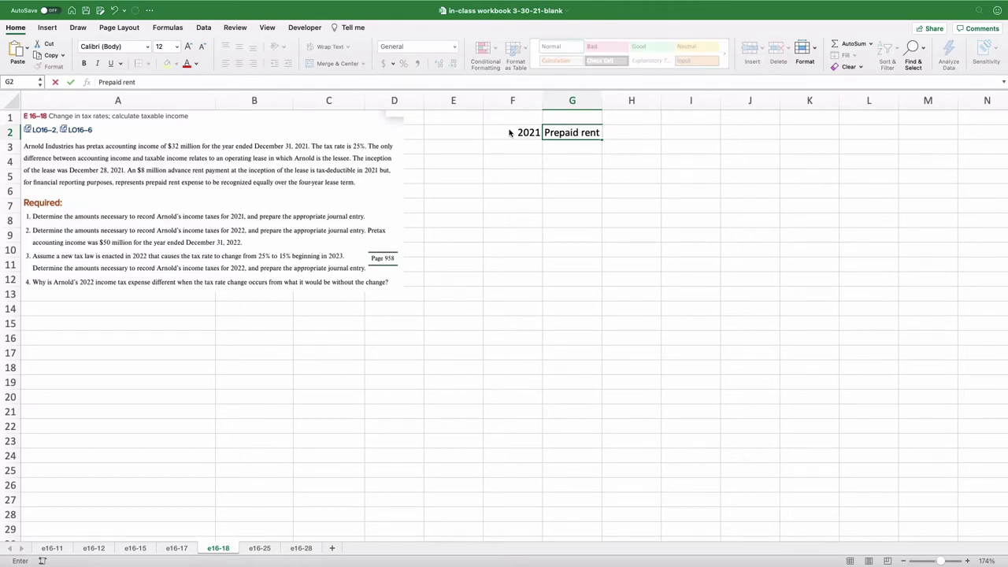
Step: Enter a debit of 8000000 for the prepaid rent in J2 and apply comma number formatting
key(Tab)
key(Tab)
key(Tab)
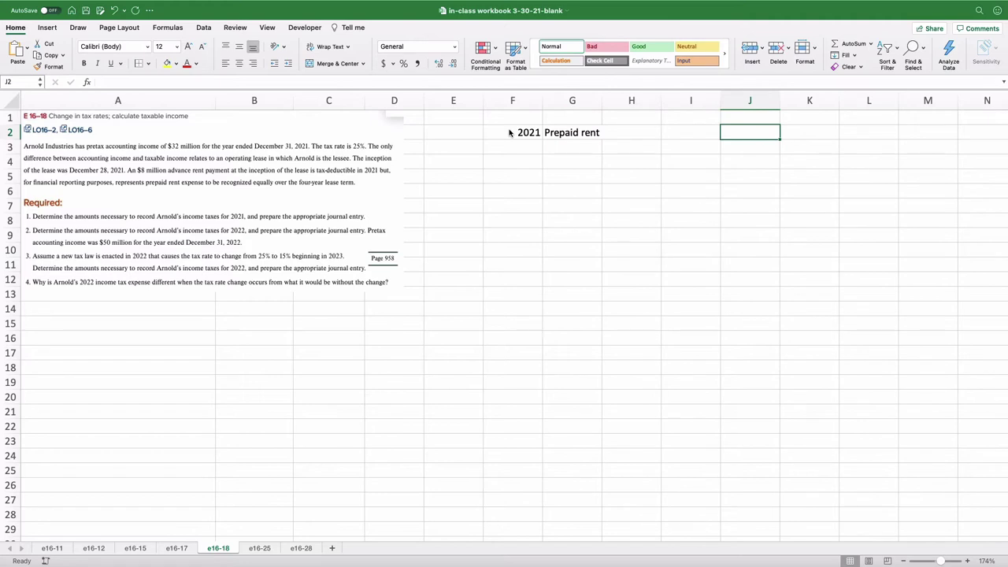
text(8000000)
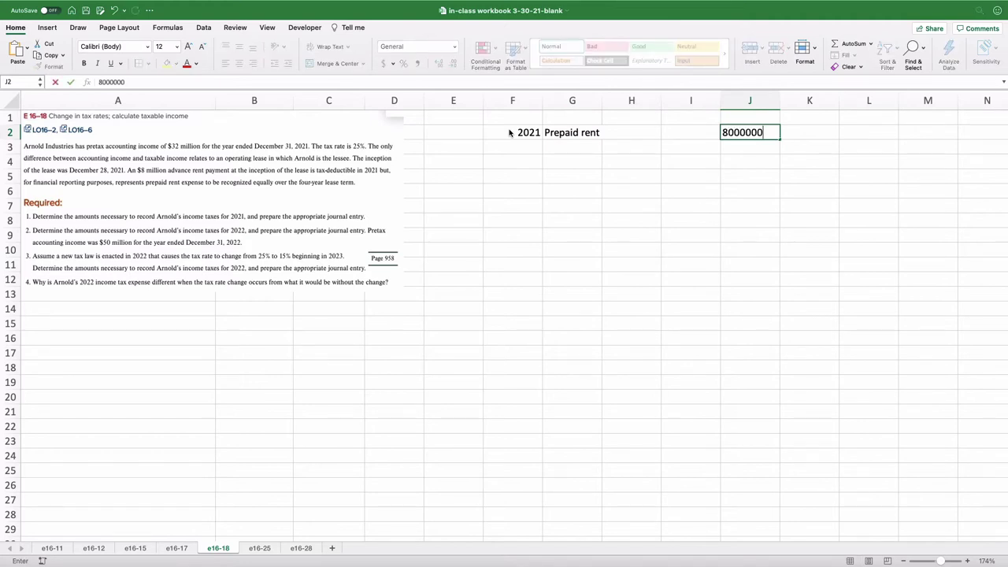
key(Return)
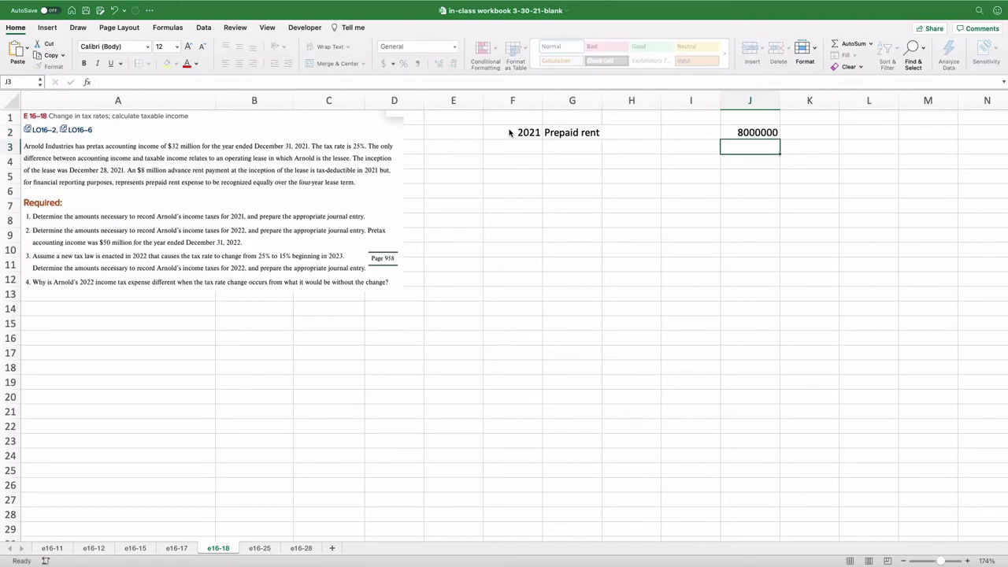
key(Up)
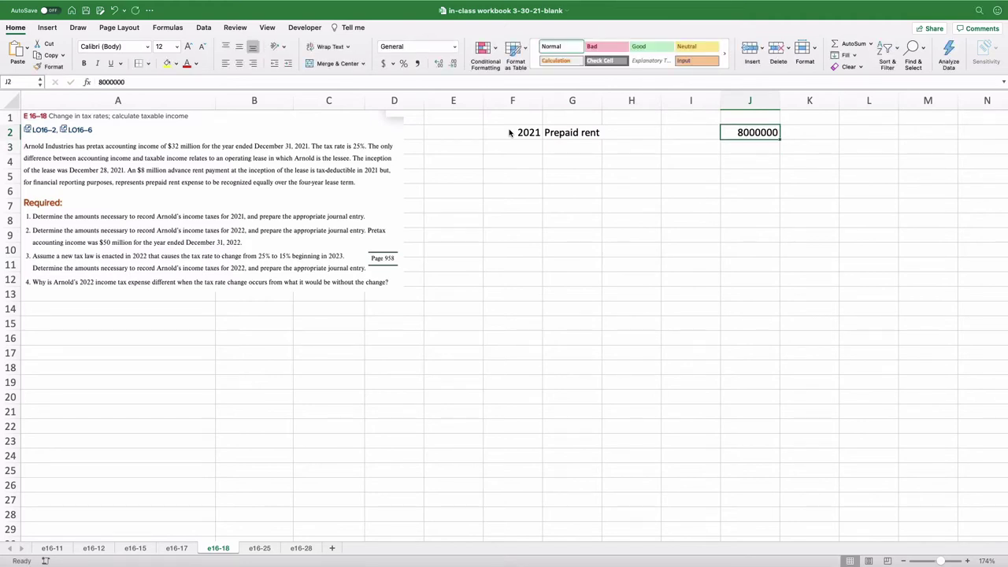
click(417, 63)
Step: Add an indented Cash line in G3 with a comma-formatted credit of 8000000 in K3
click(554, 150)
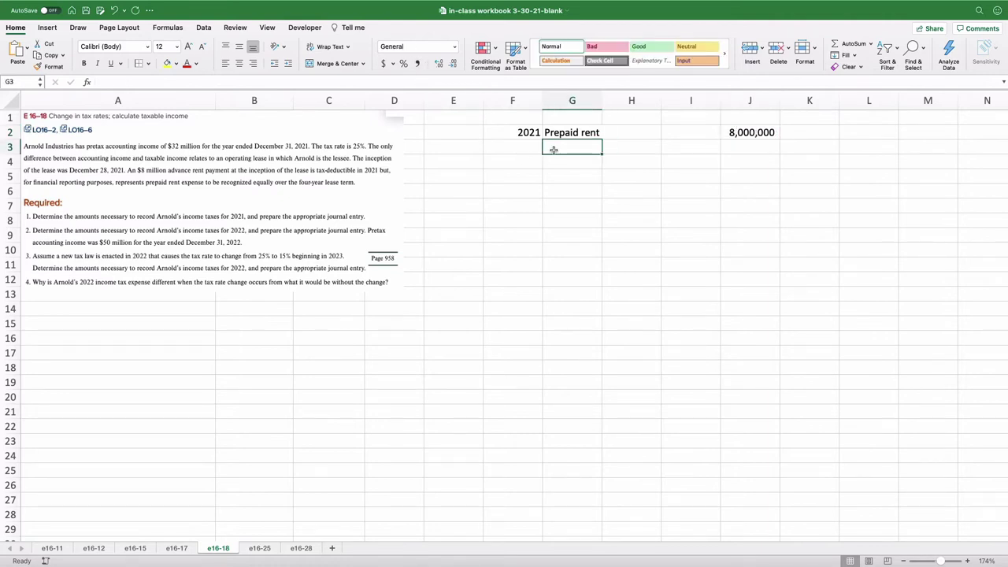
text(Cash)
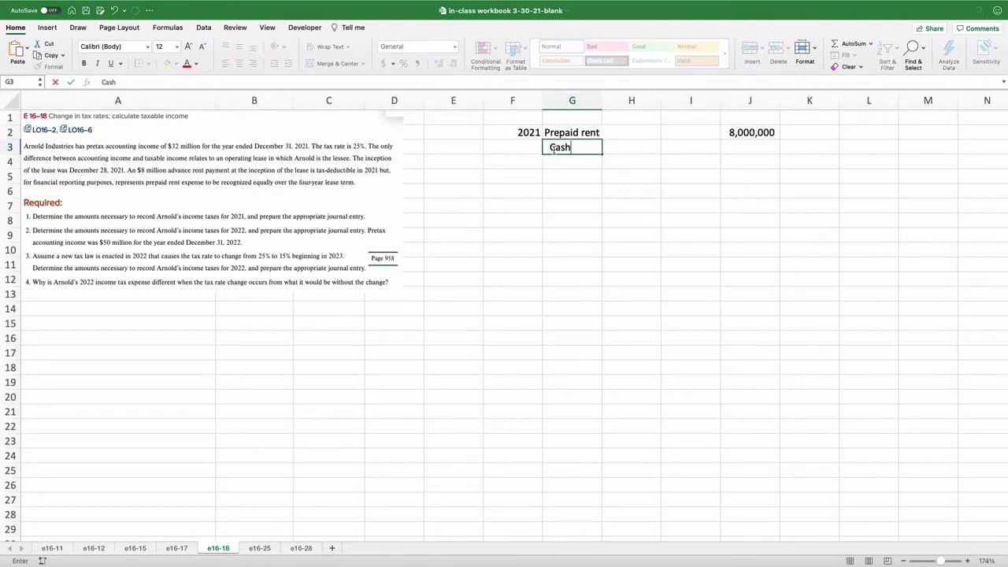
key(Tab)
key(Tab)
key(Tab)
key(Tab)
text(8000000)
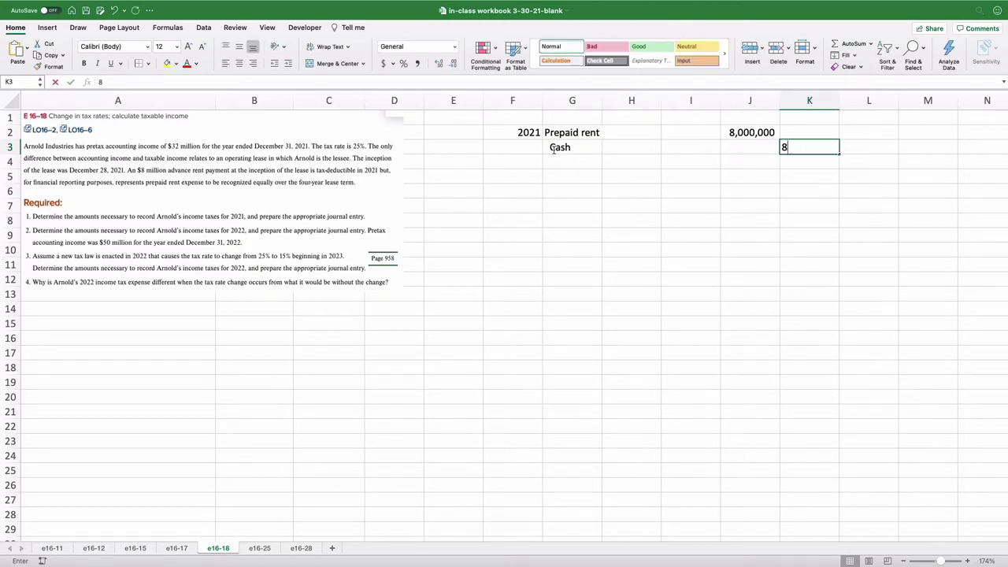
key(Return)
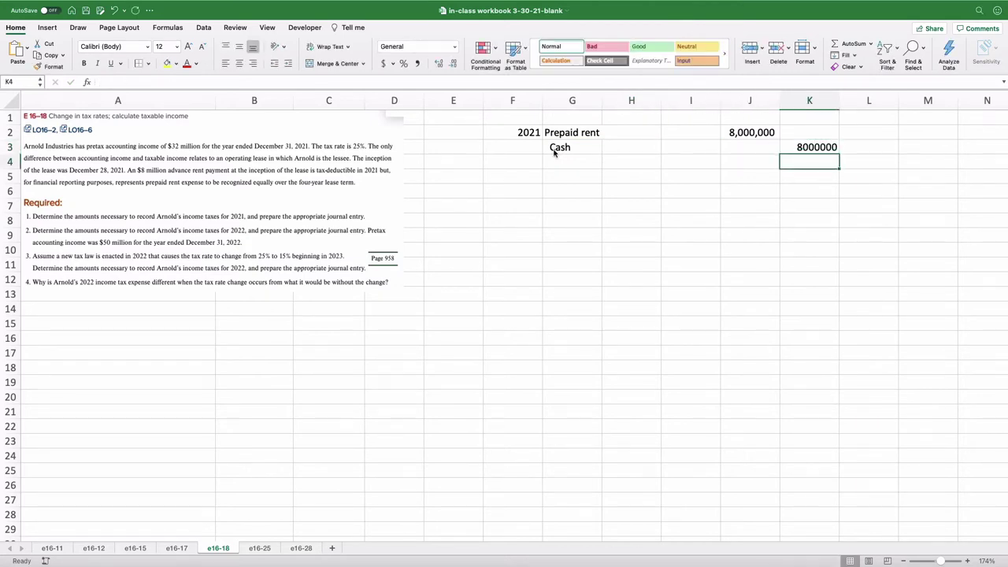
key(Up)
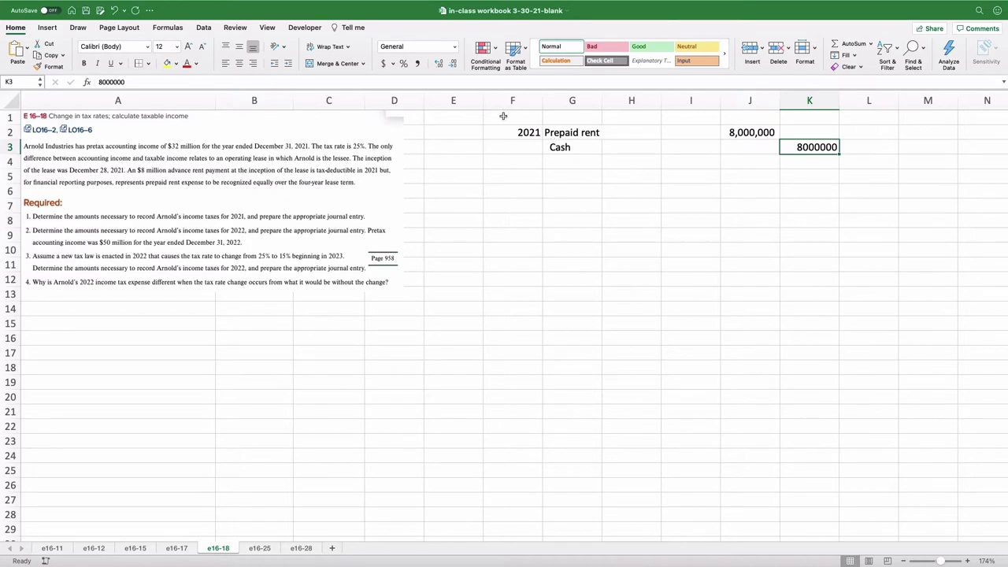
click(417, 63)
Step: Add the column headings Dr. in J1 and Cr. in K1 above the entry amounts
click(723, 116)
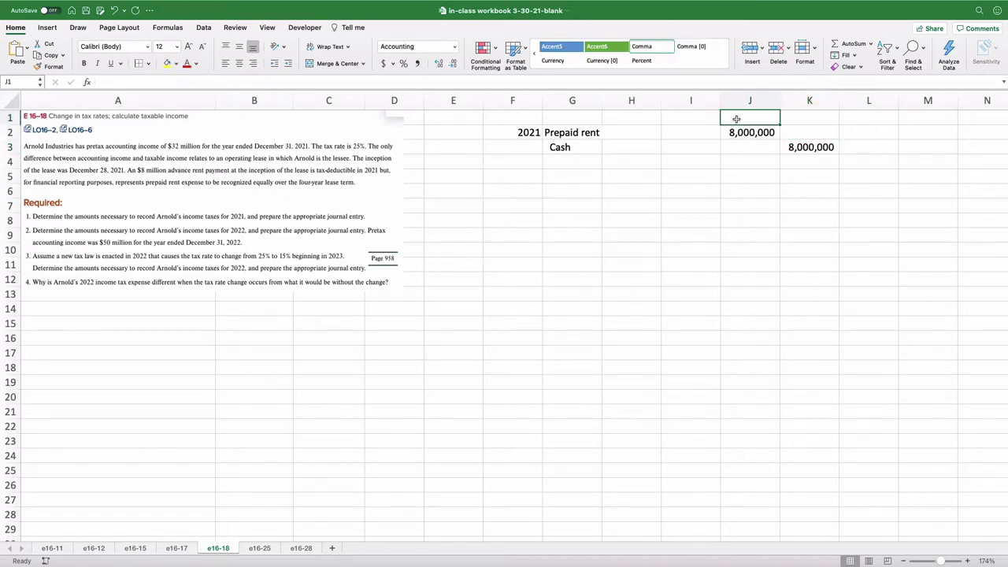
text(Dr.)
key(Tab)
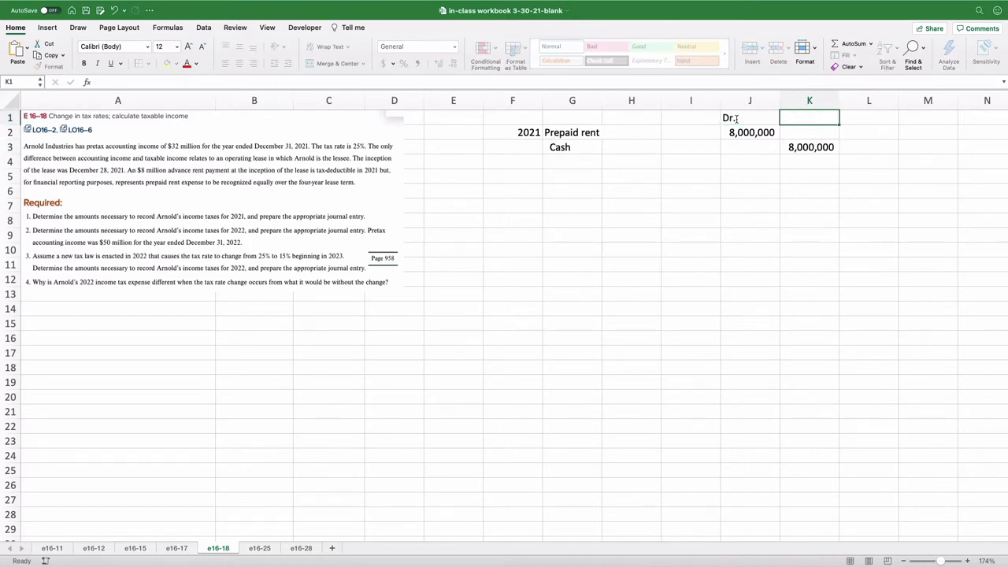
text(Cr.)
key(Return)
Step: Apply a bottom border to the debit and credit headings in J1:K1
click(736, 119)
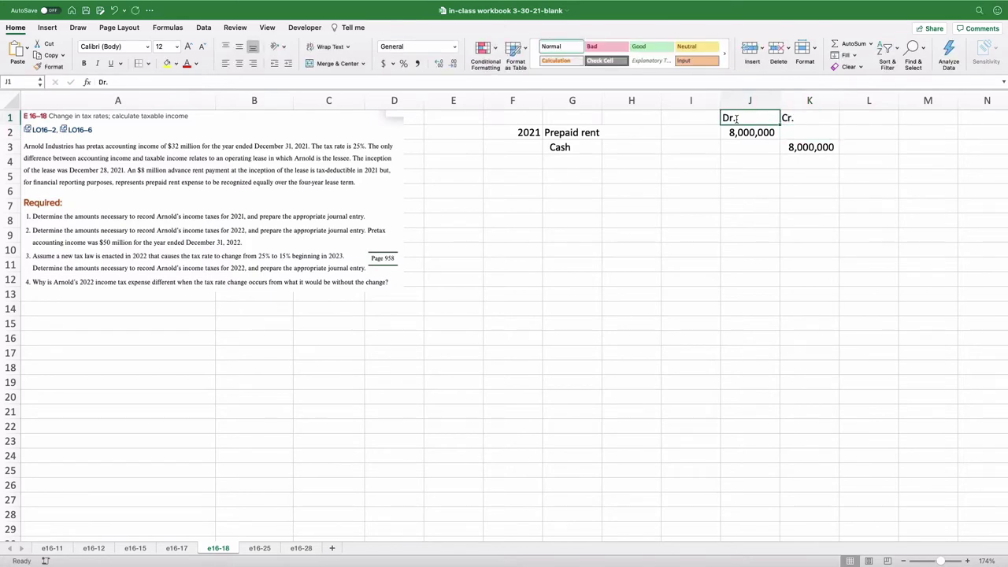
drag(736, 118, 809, 118)
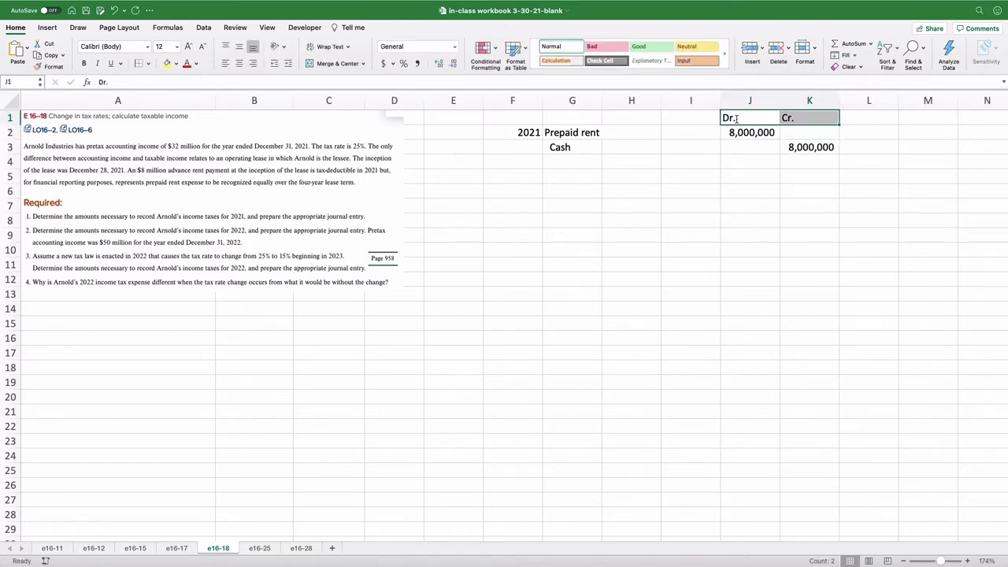
click(149, 64)
click(169, 89)
Step: Replace the year in F2 with the lease inception date 12/28/21
click(519, 172)
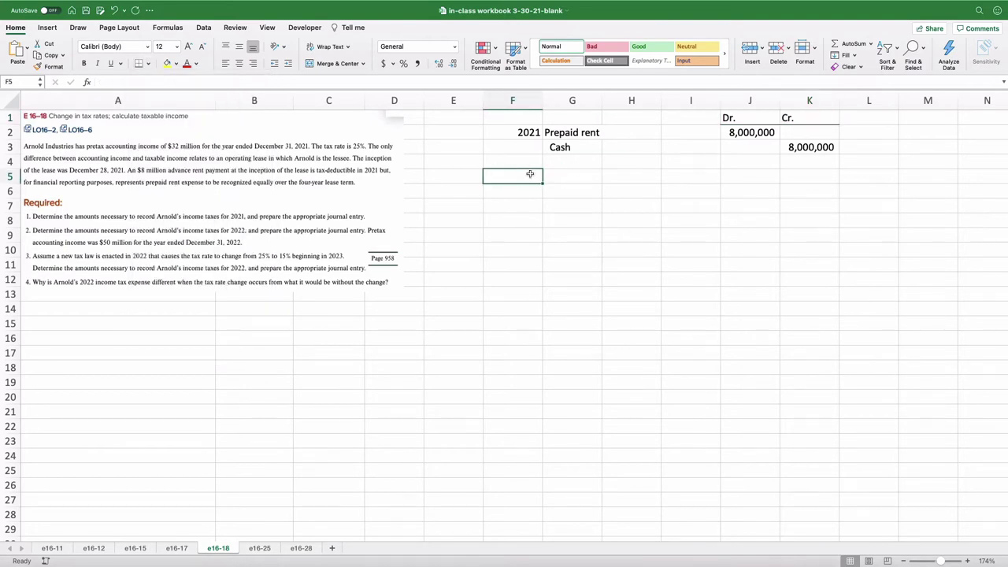
key(Up)
key(Up)
key(Up)
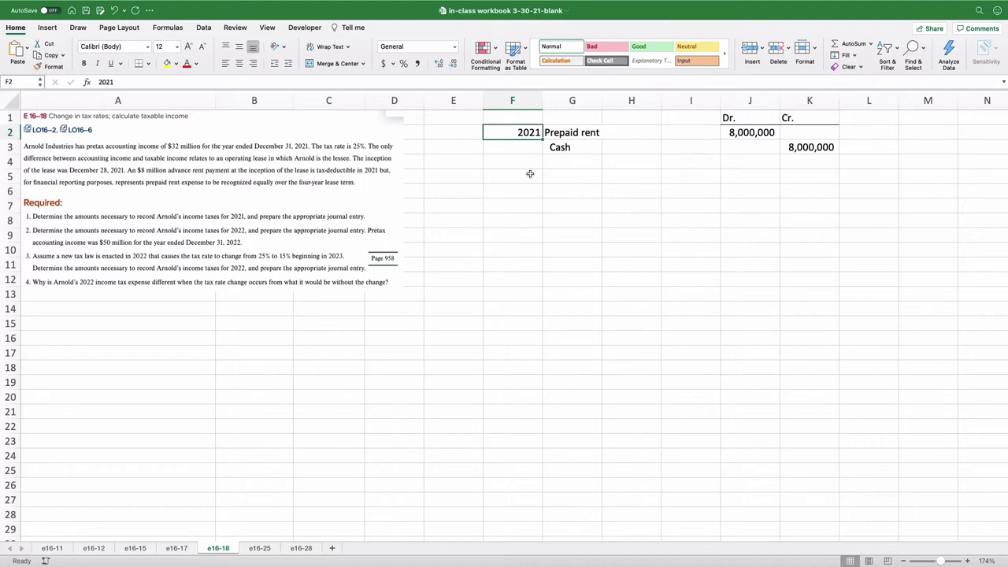
text(12/28/21)
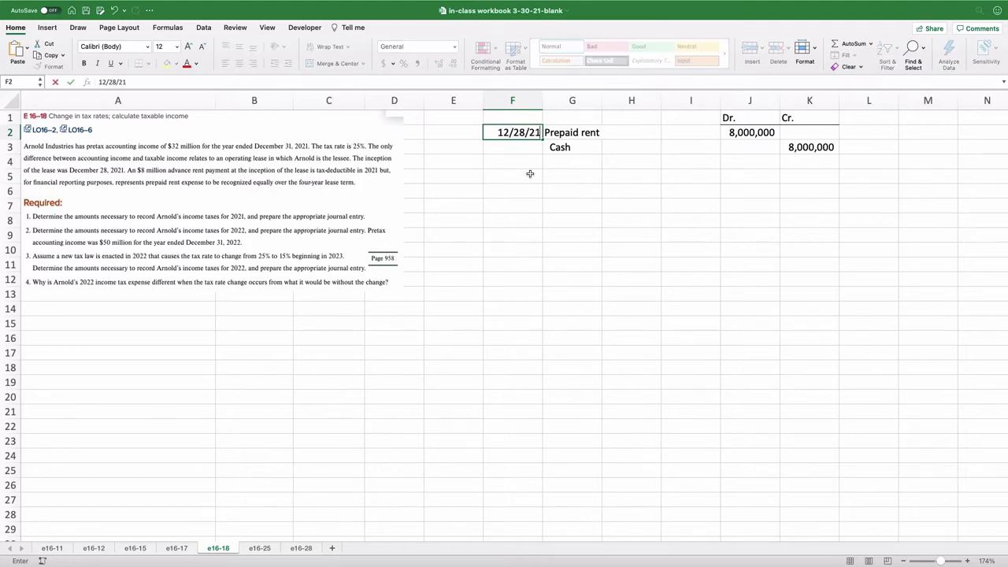
key(Return)
Step: Start a 2022 entry in F5 with Rent expense in G5 and an indented Prepaid rent in G6
key(Down)
key(Down)
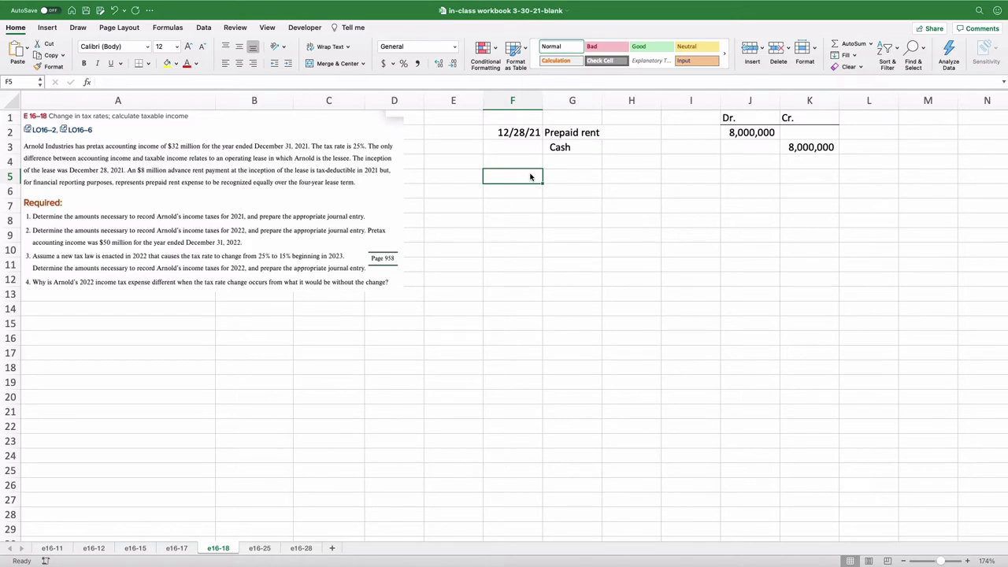
text(2022)
key(Return)
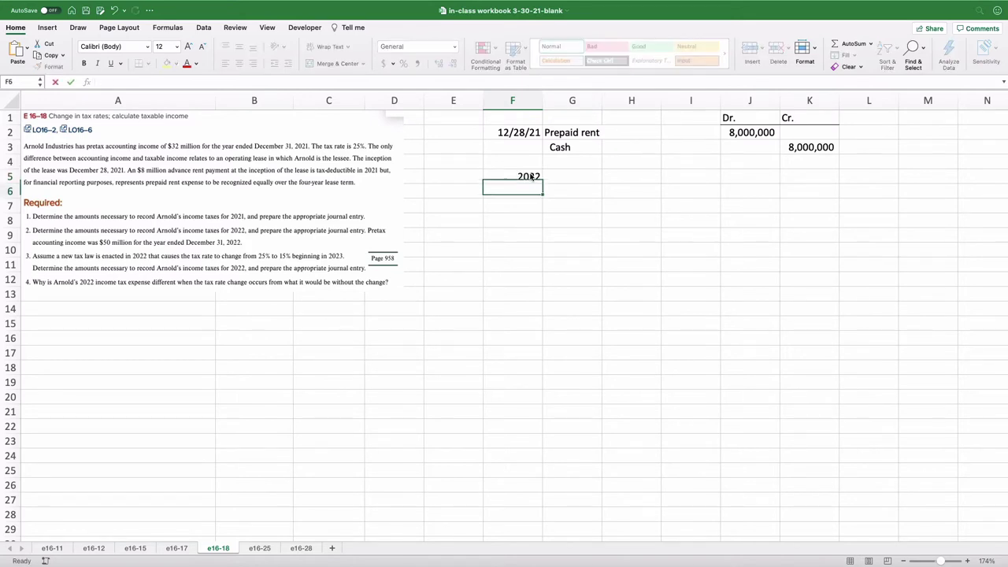
click(530, 177)
key(Right)
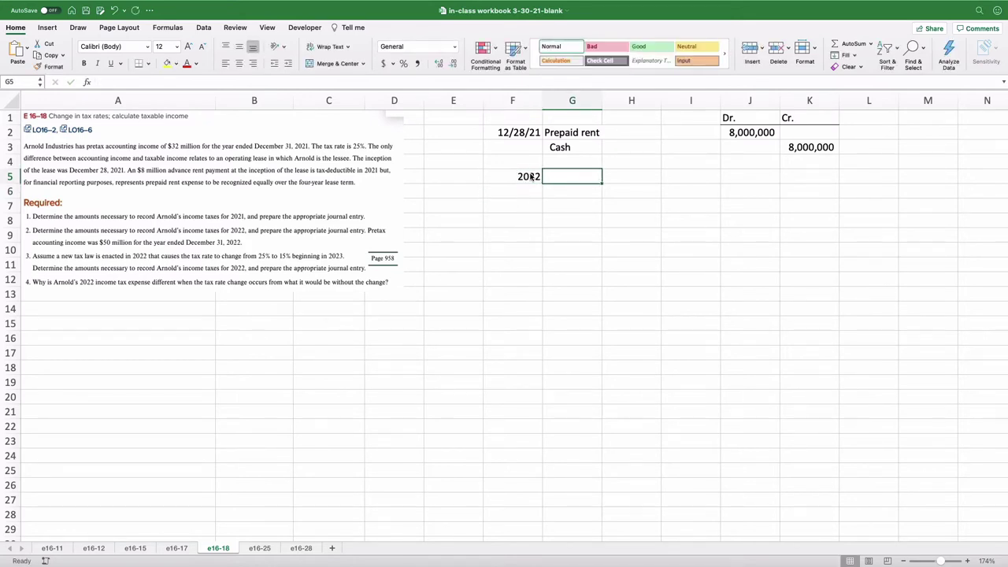
text(Rent expense)
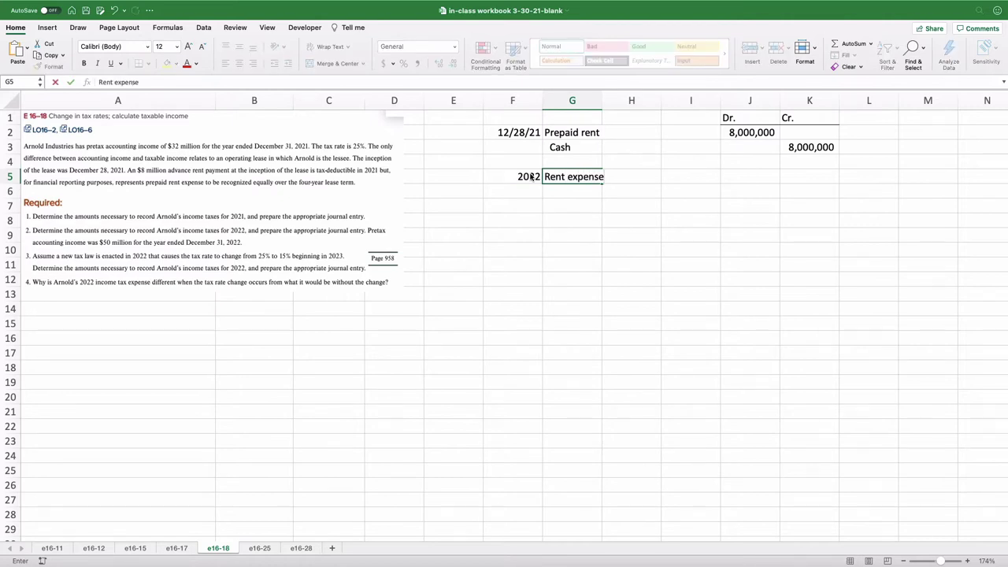
key(Return)
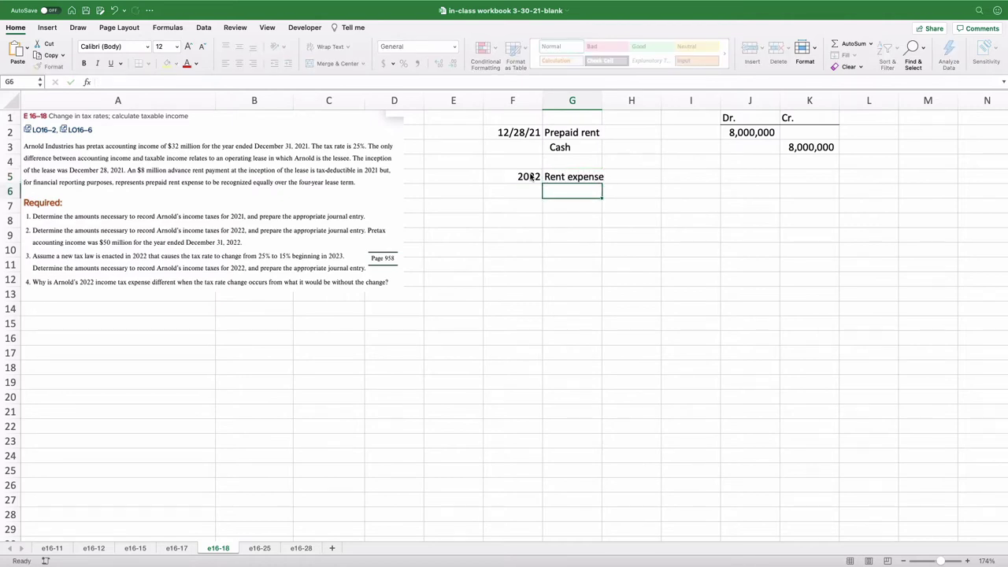
text(Prepaid rent)
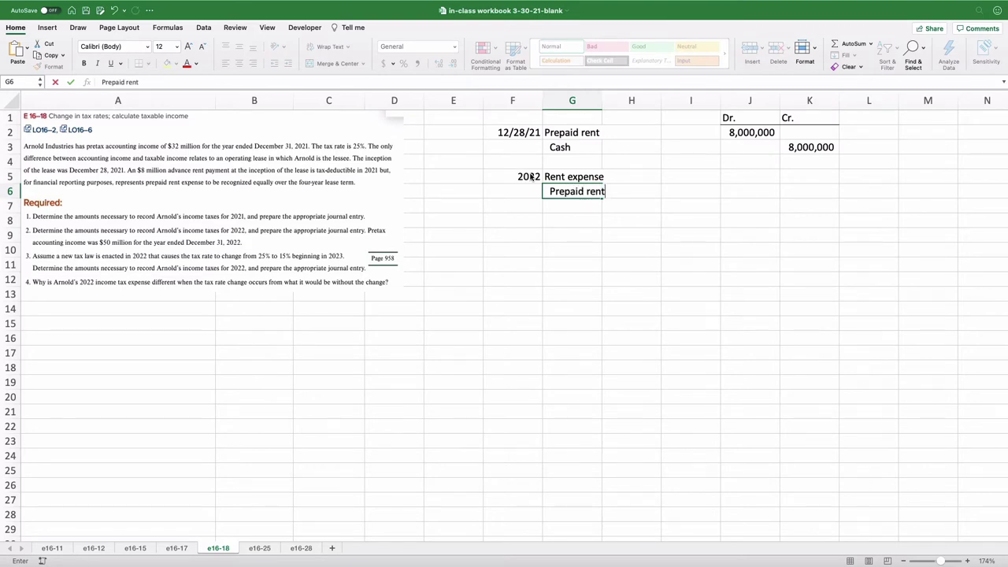
Step: Enter 2000000 as the rent expense debit in J5 and as the prepaid rent credit in K6
key(Up)
key(Right)
key(Right)
key(Right)
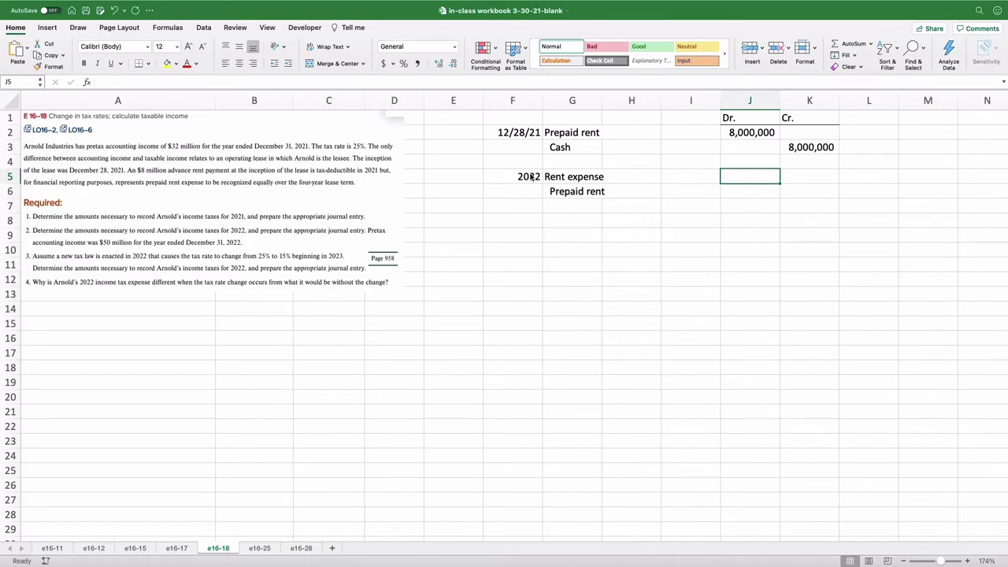
text(2000000)
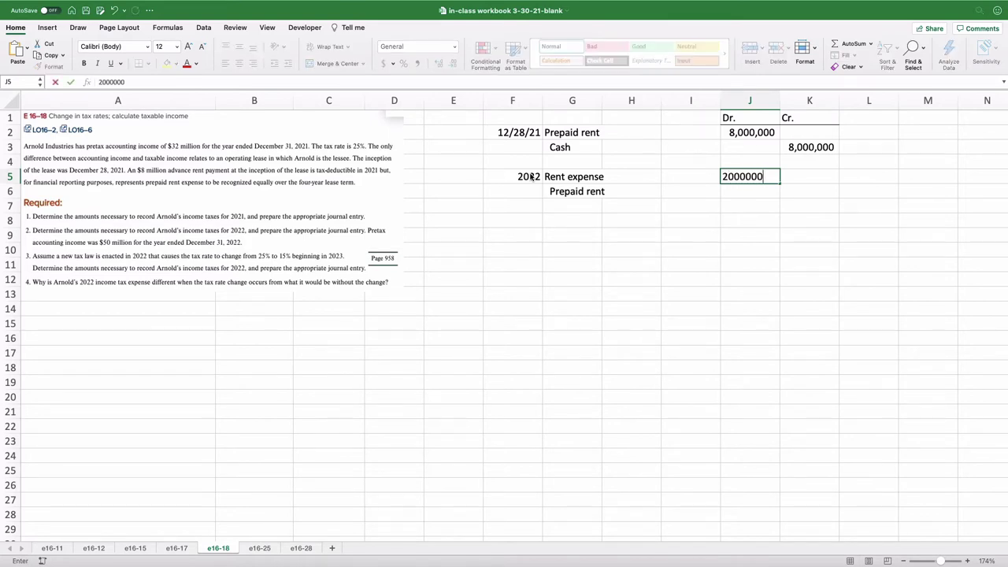
key(Return)
key(Right)
text(20)
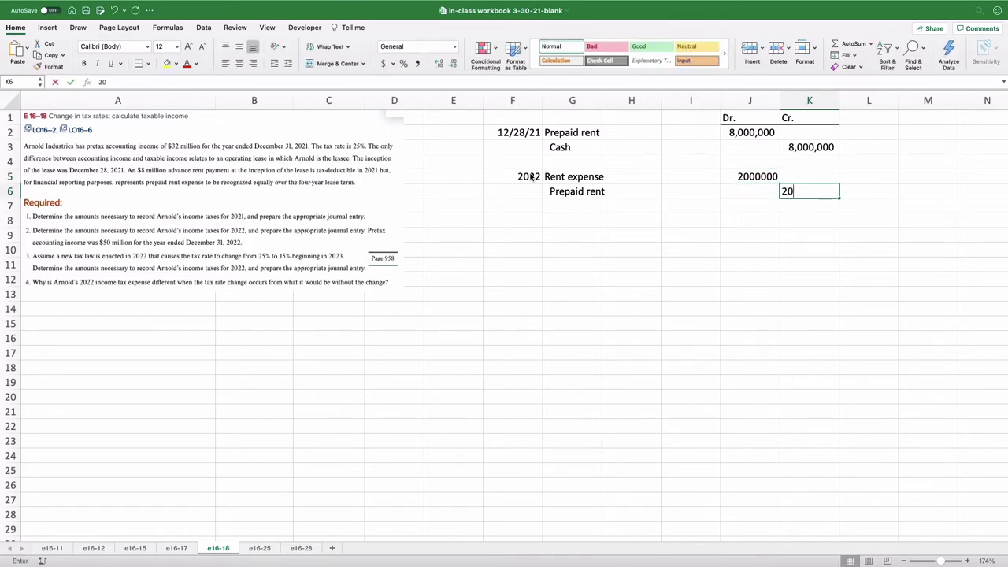
text(0000)
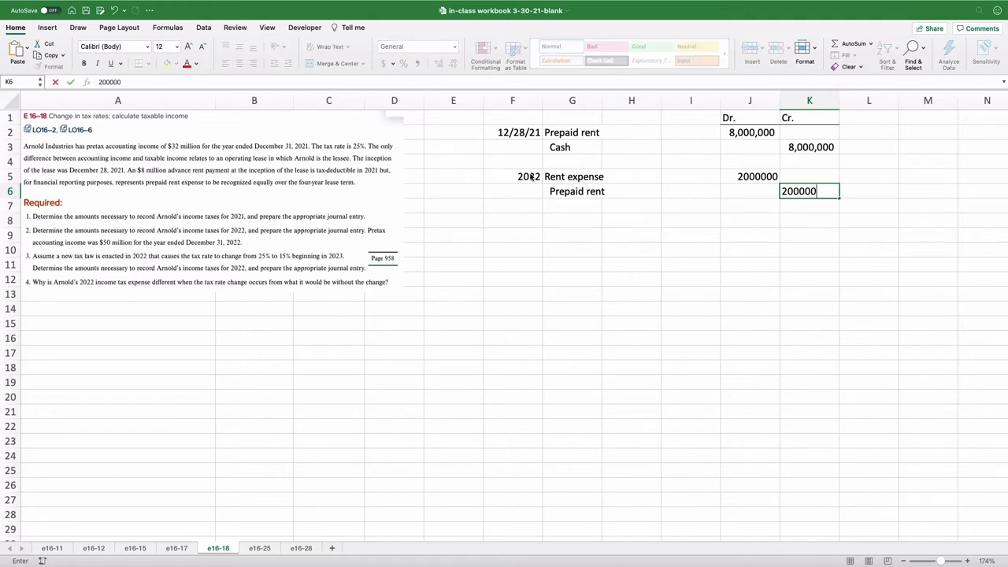
text(0)
key(Return)
Step: Apply comma number formatting to the 2022 entry's amounts in J5:K6
key(Up)
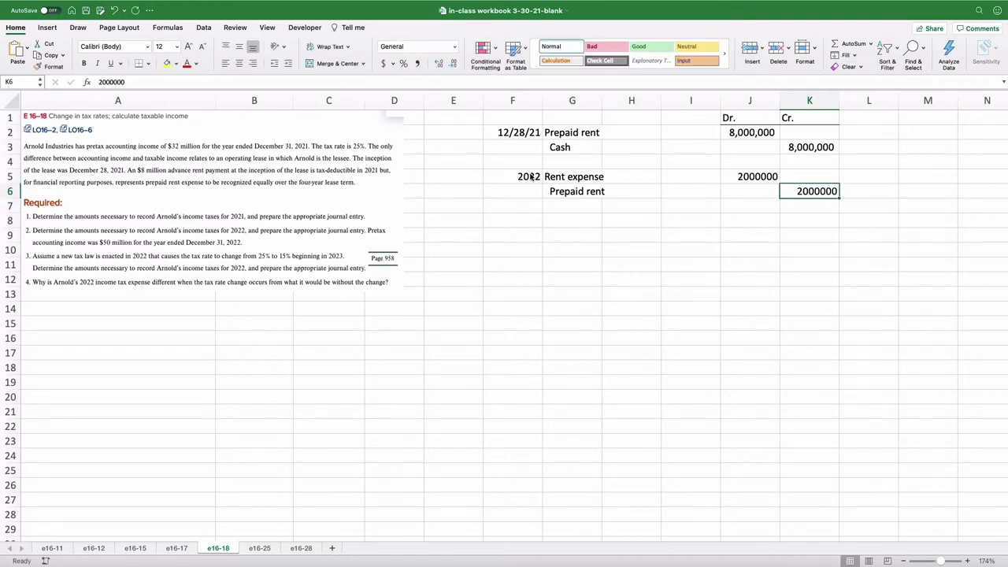
key(Up)
key(Left)
key(shift+Right)
key(shift+Down)
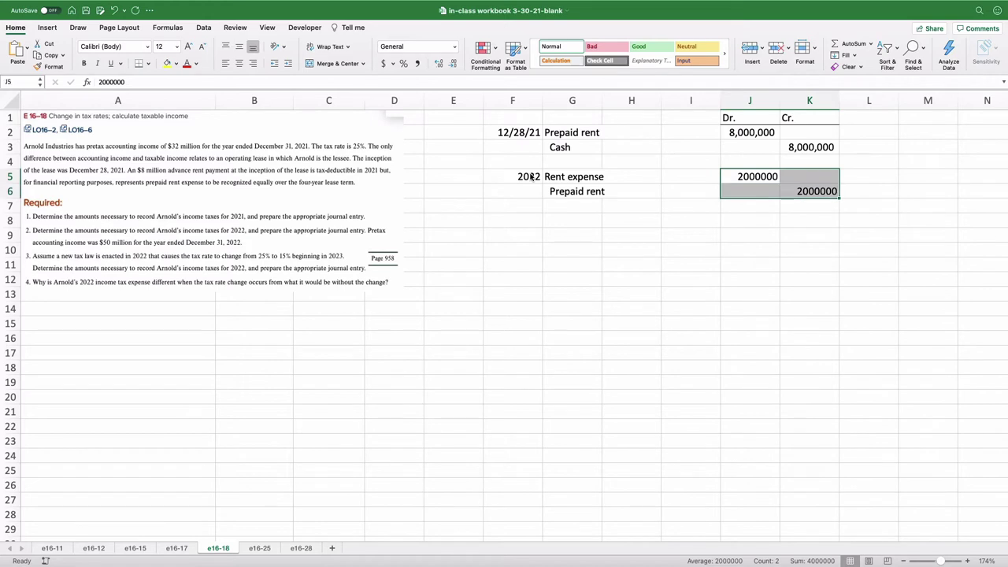
click(418, 64)
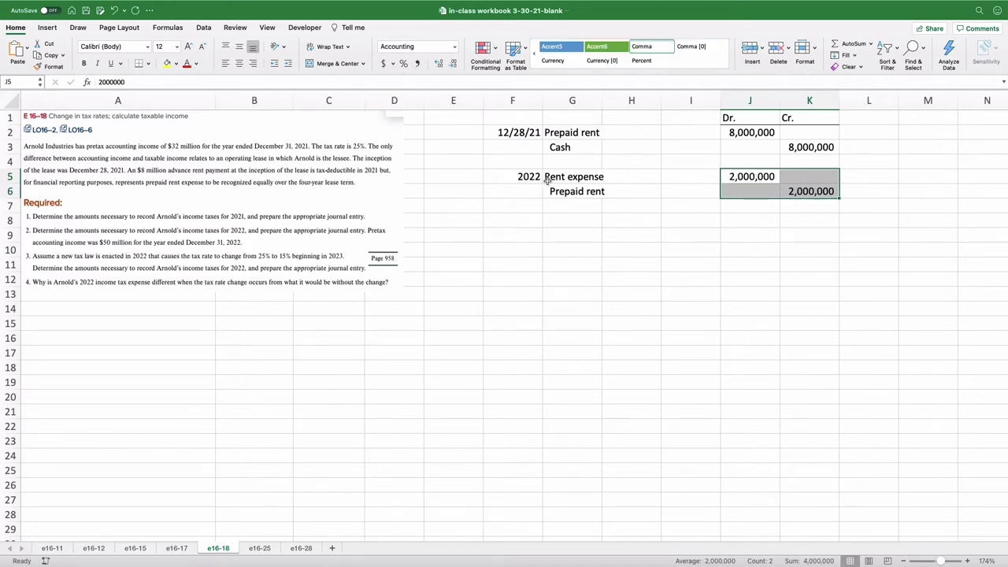
Step: Copy the 2022 rent entry in F5:K6 and paste it at F8, F11 and F14
drag(533, 177, 799, 196)
key(super+c)
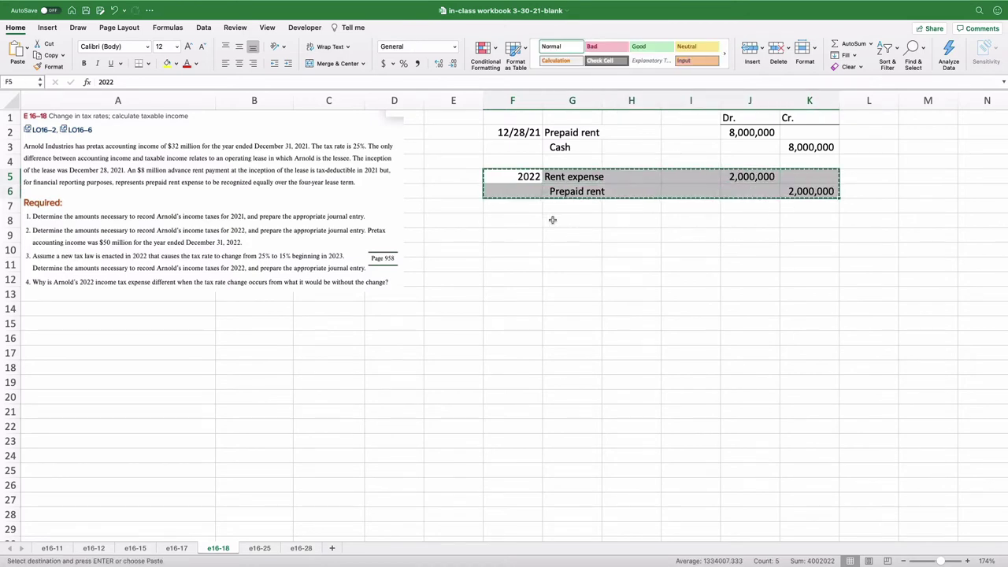
click(527, 221)
key(super+v)
click(515, 265)
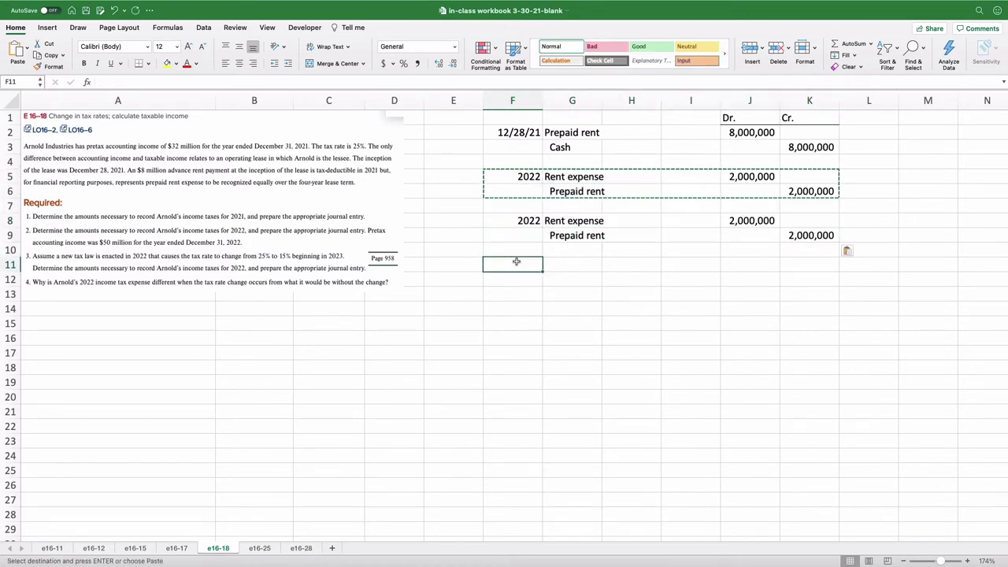
key(super+v)
click(509, 308)
key(super+v)
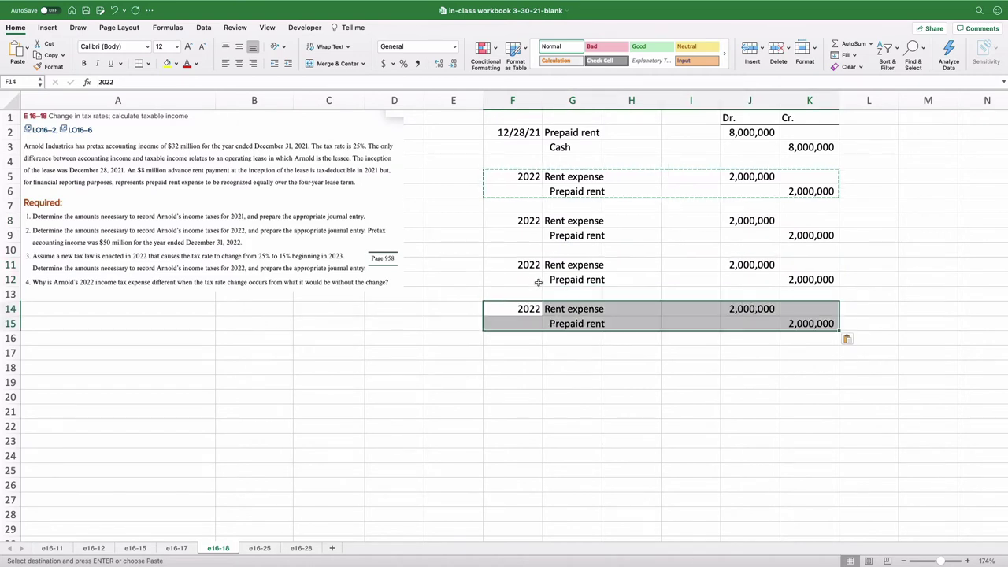
Step: Change the year of the first copied entry in F8 to 2023
click(527, 221)
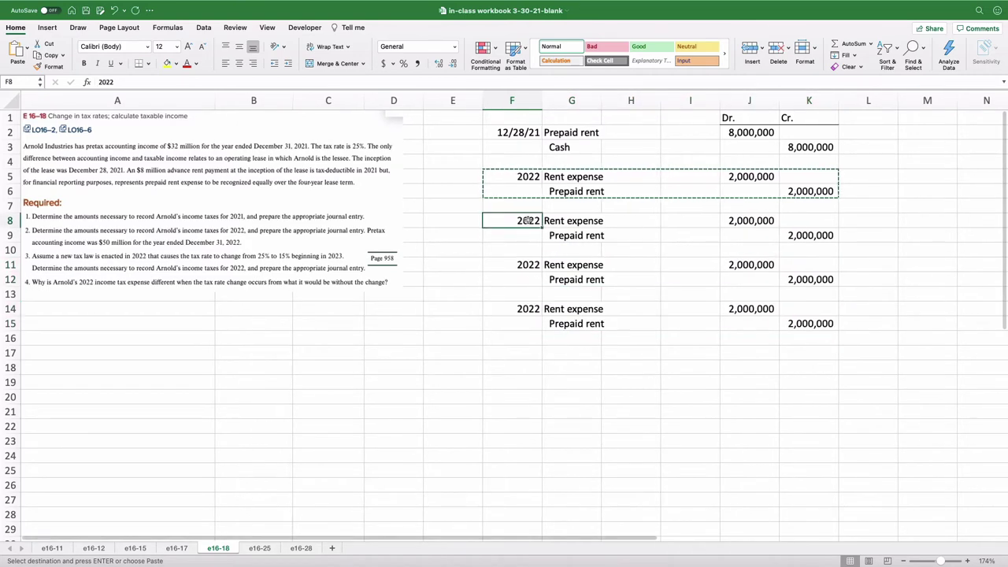
click(134, 81)
key(BackSpace)
text(3)
key(Return)
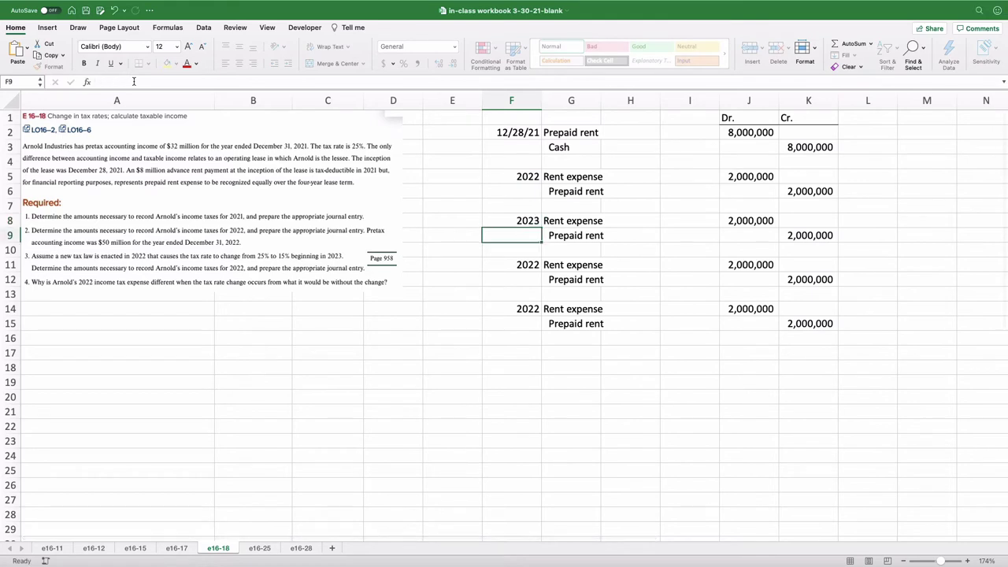
Step: Change the year of the second copied entry in F11 to 2024
key(Down)
key(Down)
click(142, 81)
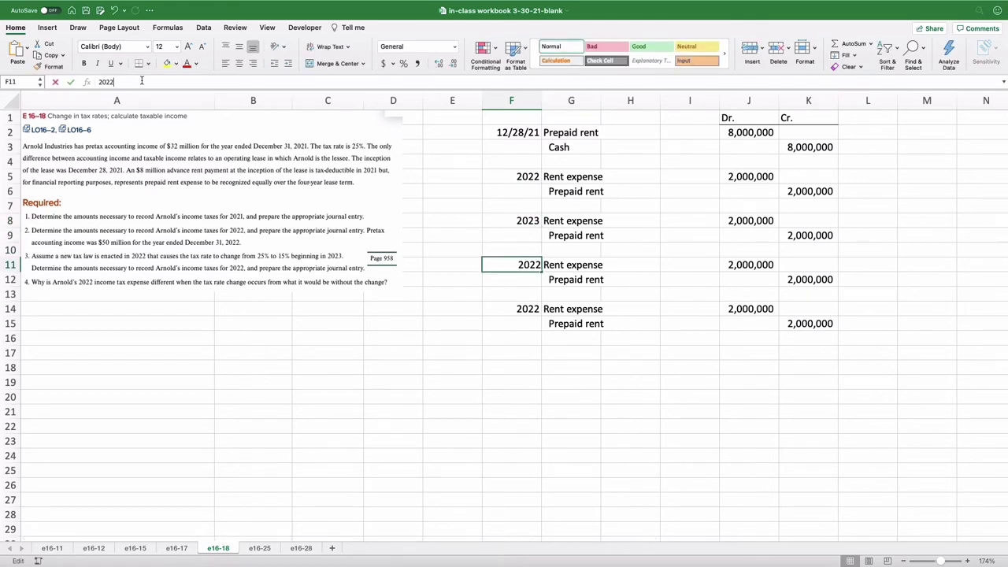
key(BackSpace)
text(4)
key(Return)
Step: Change the year of the last copied entry in F14 to 2025
key(Down)
key(Down)
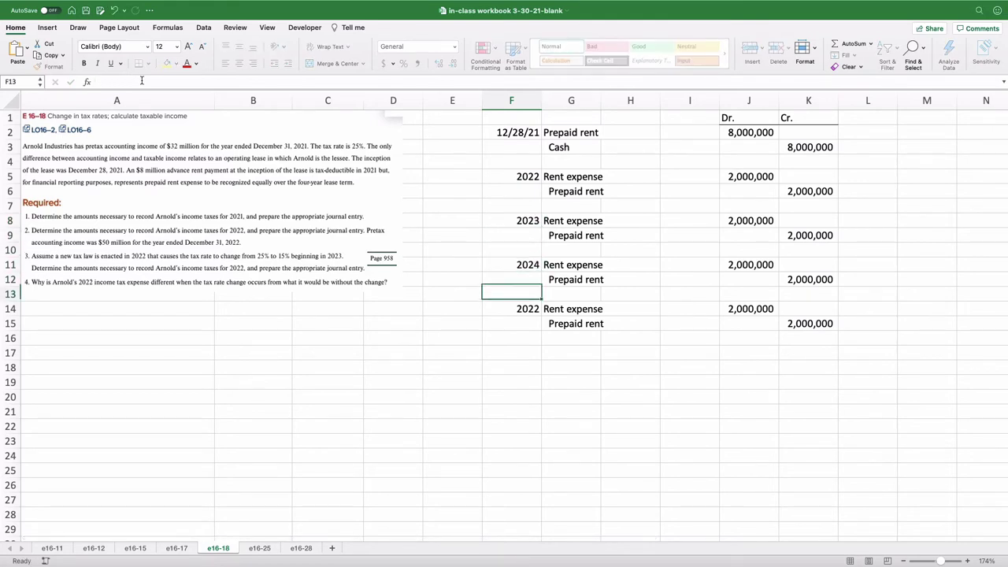
click(141, 82)
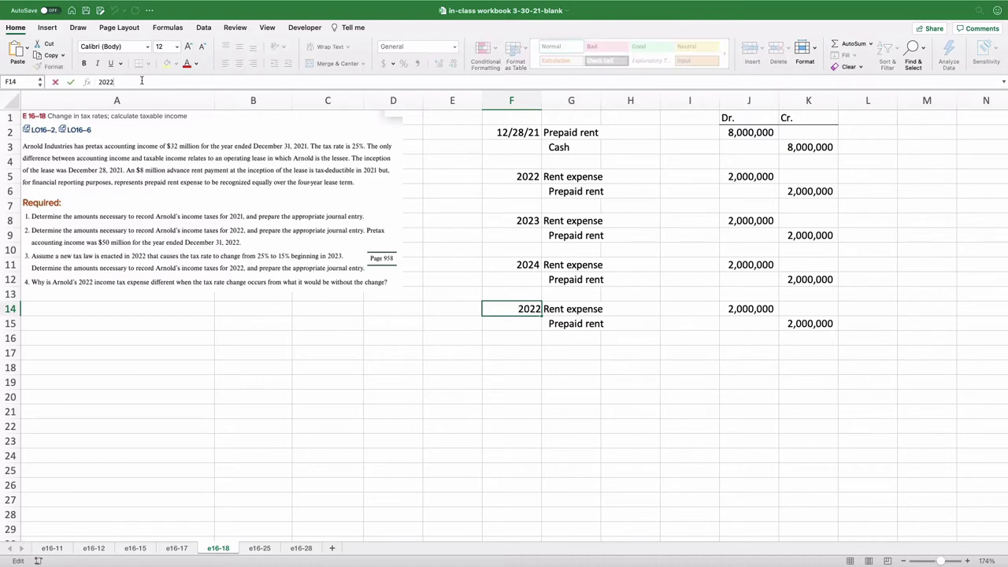
key(BackSpace)
text(5)
key(Return)
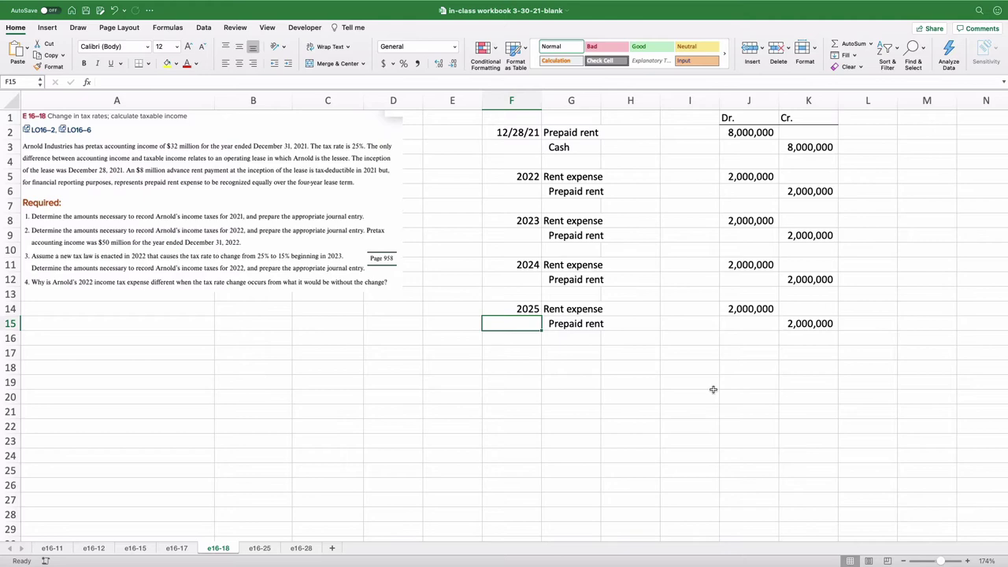
Step: Start a schedule below the journal entries with year headings 2021 in G18 and 2022 in H18
scroll(712, 389, down, 1)
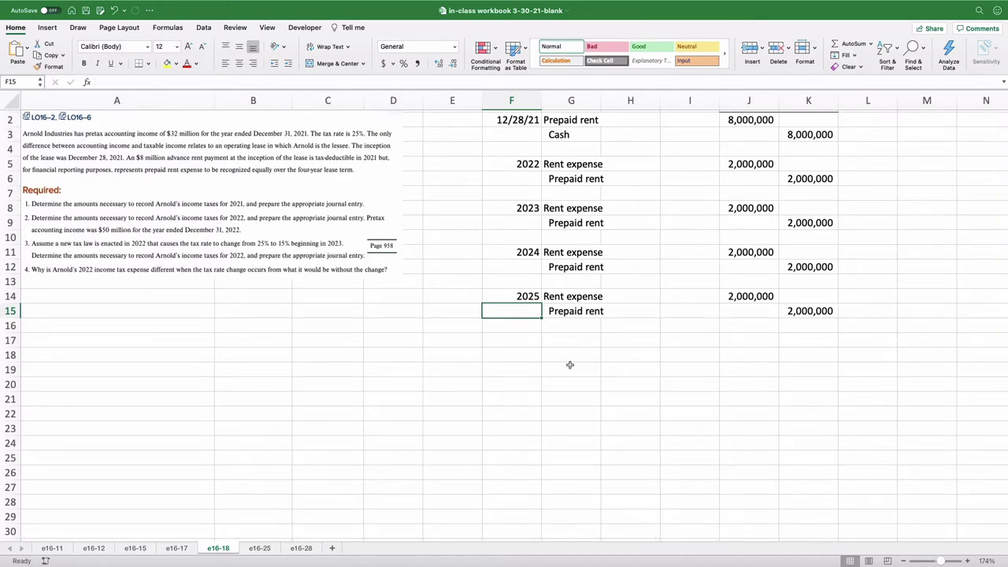
click(553, 354)
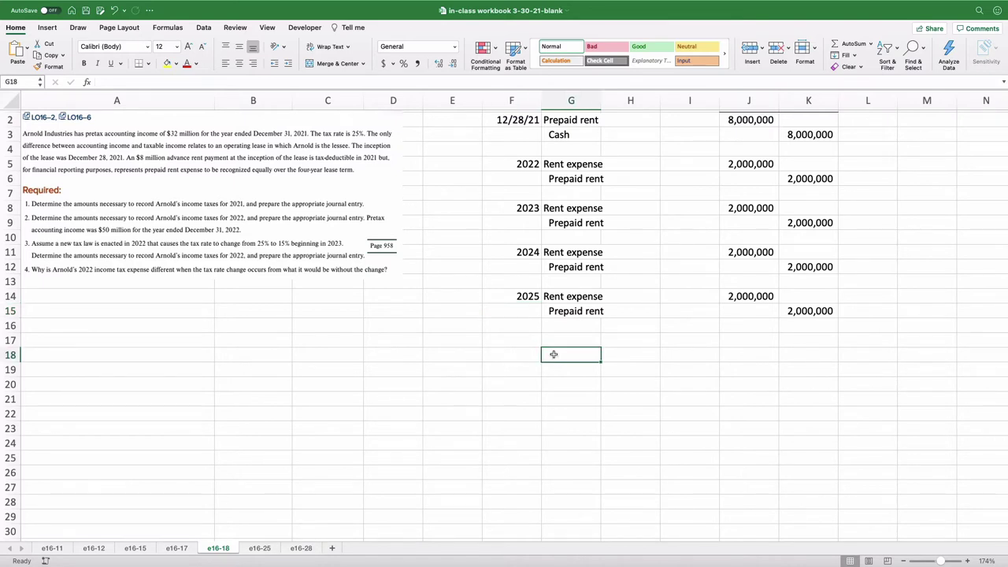
text(2021)
key(Return)
key(Up)
key(Right)
text(2022)
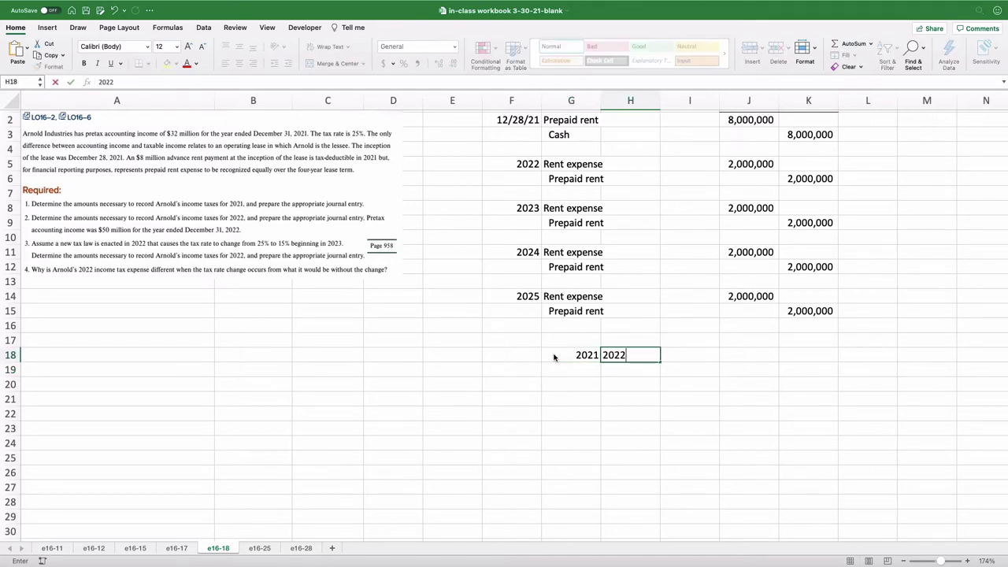
key(Right)
Step: Extend the year headings in G18:H18 as a series through 2025 in K18
key(Left)
key(Left)
key(shift+Right)
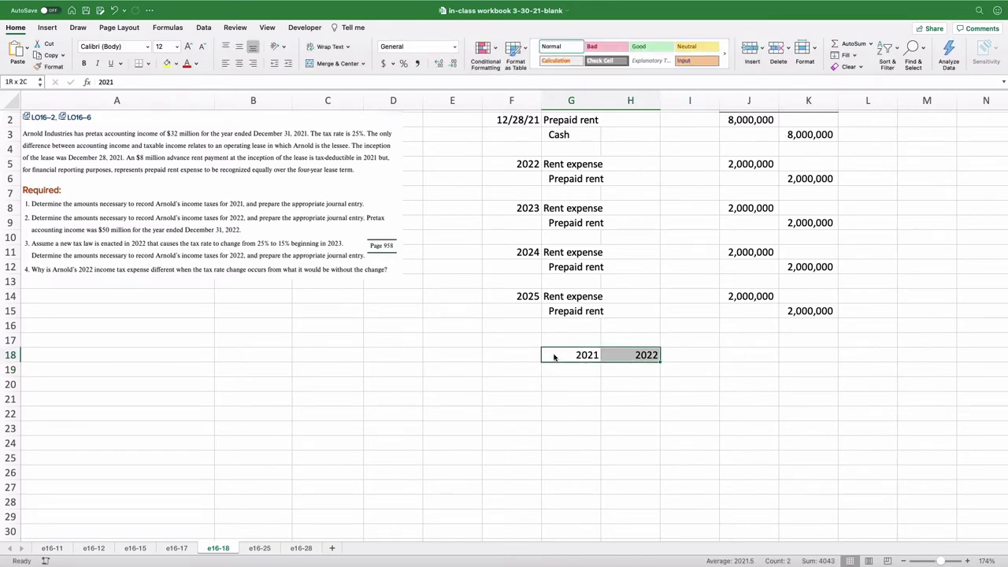
key(super+c)
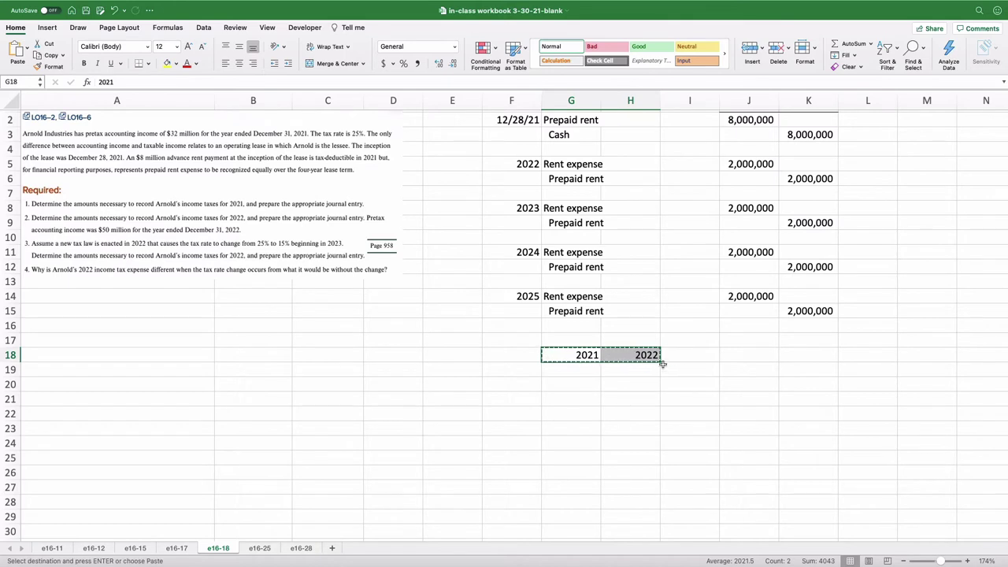
drag(722, 359, 823, 359)
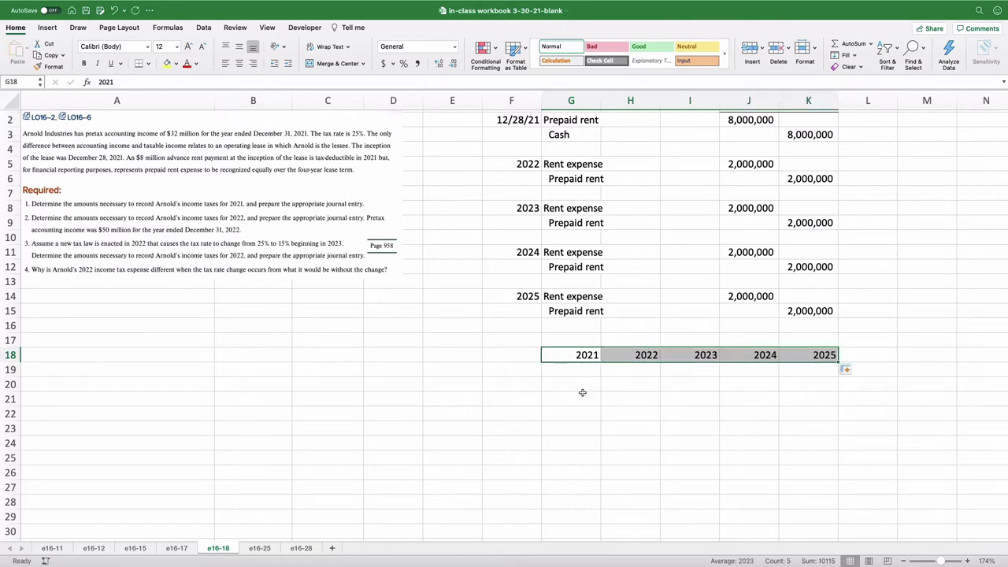
Step: Label the schedule row in E19 as Advance rent (ded) revers
click(441, 369)
scroll(445, 369, right, 1)
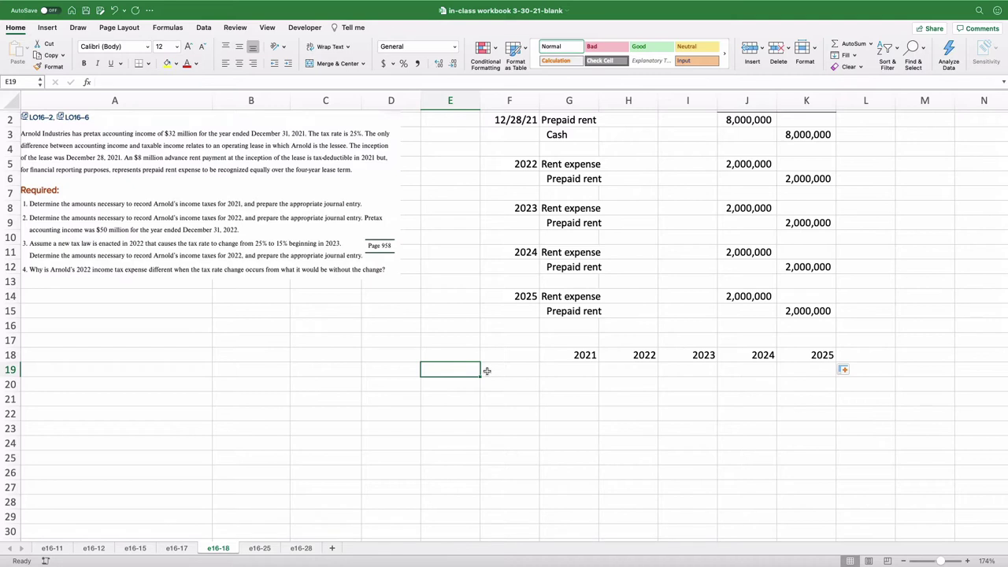
text(A)
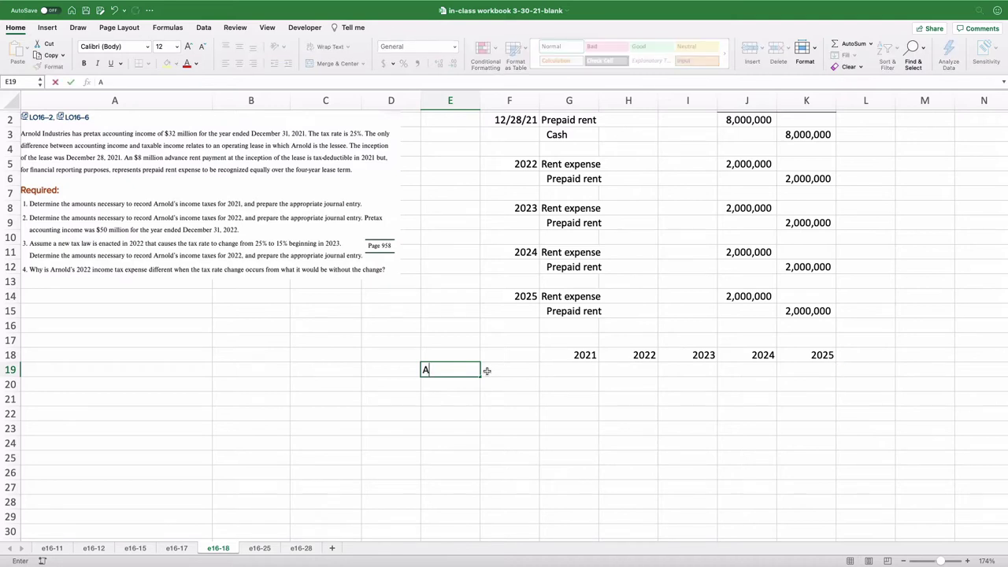
text(dvance rent (ded)
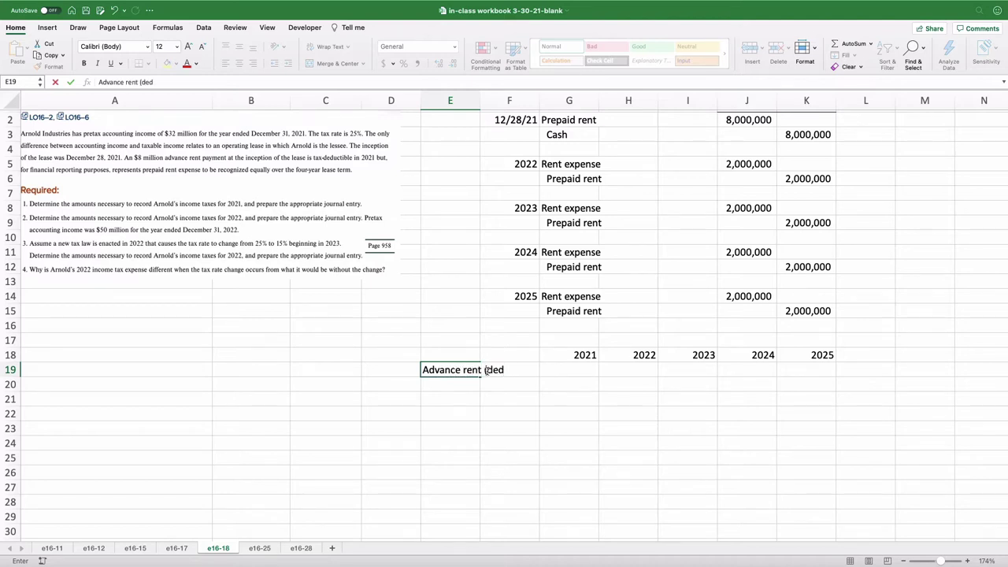
text() revers)
key(Tab)
Step: Enter -8000000 in G19 as the 2021 advance rent deduction
key(Tab)
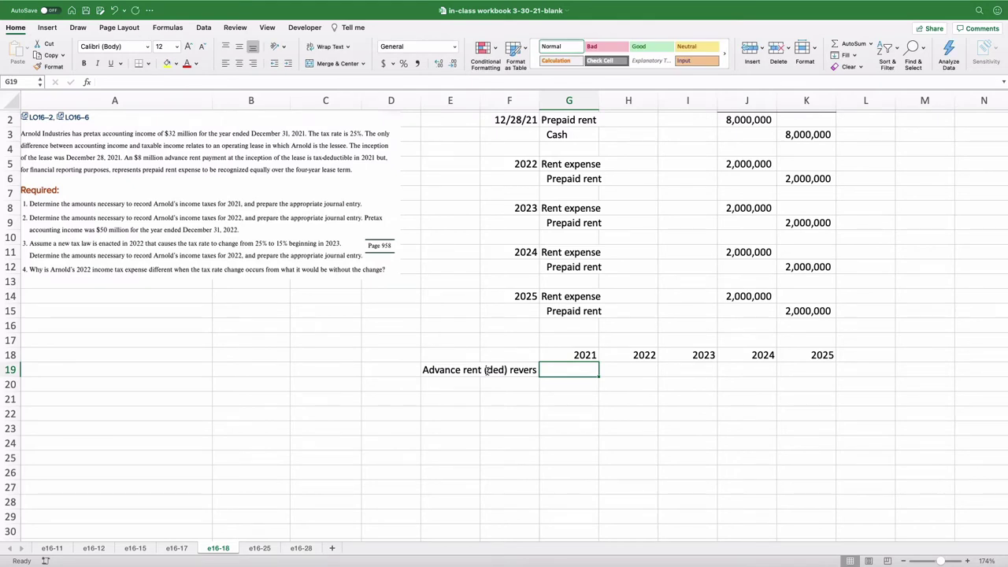
text(-88)
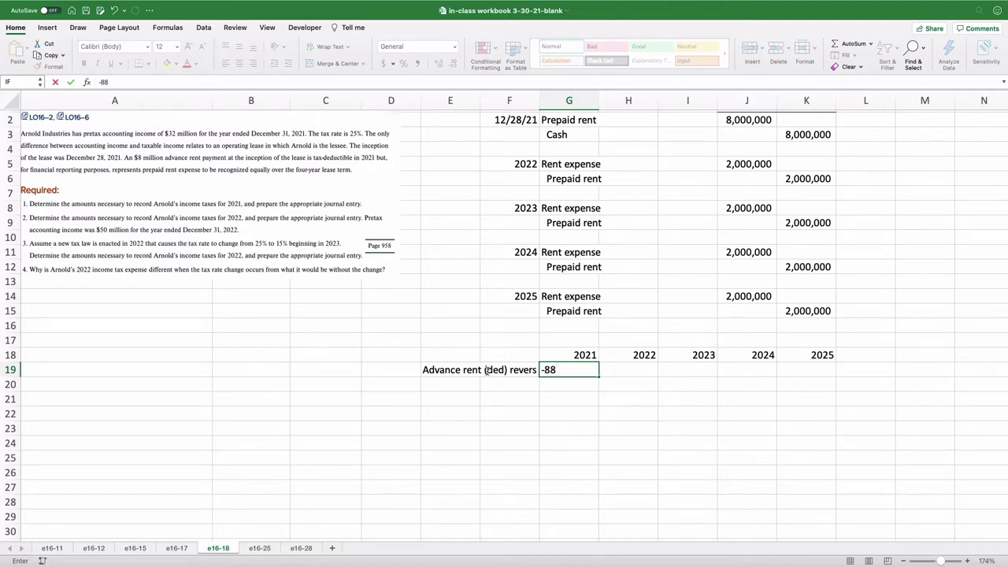
key(BackSpace)
text(000000)
key(Return)
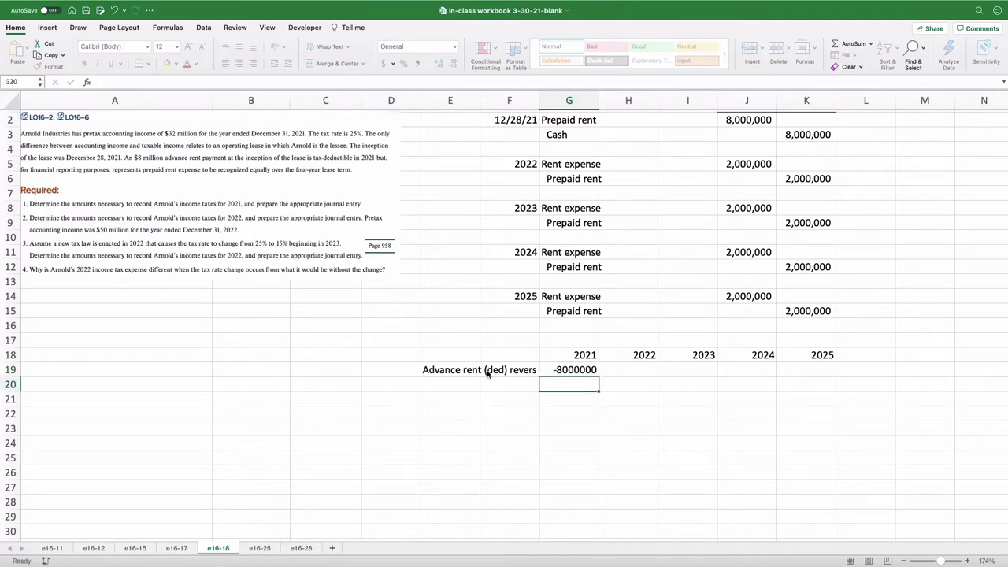
Step: Enter 2000000 in H19 as the 2022 reversal of the advance rent
key(Up)
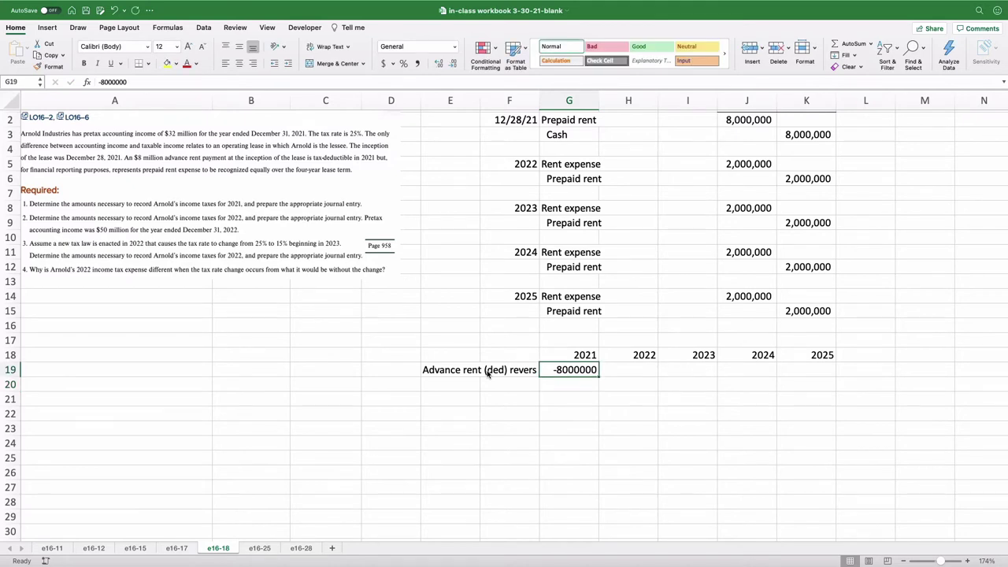
key(Right)
text(2)
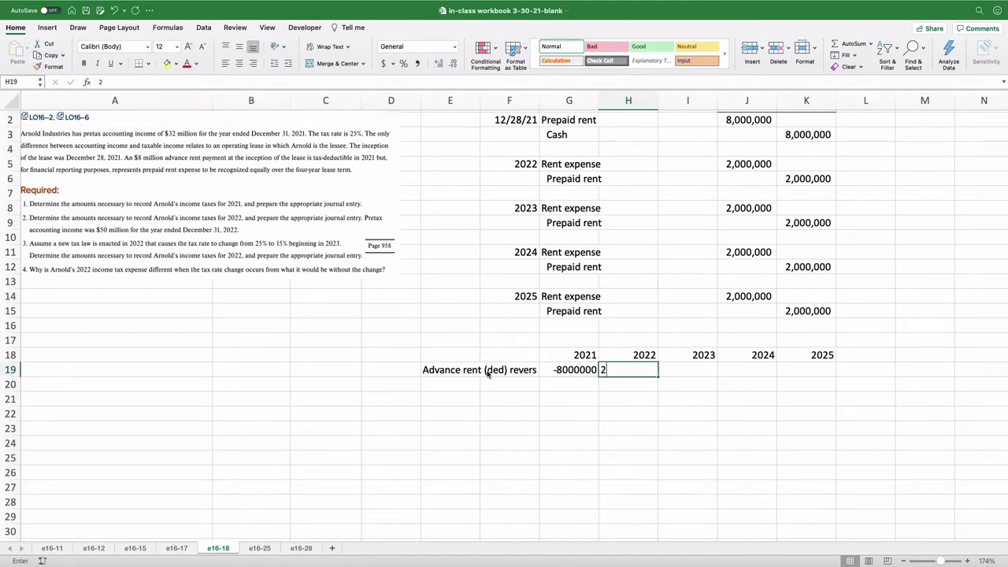
text(000000)
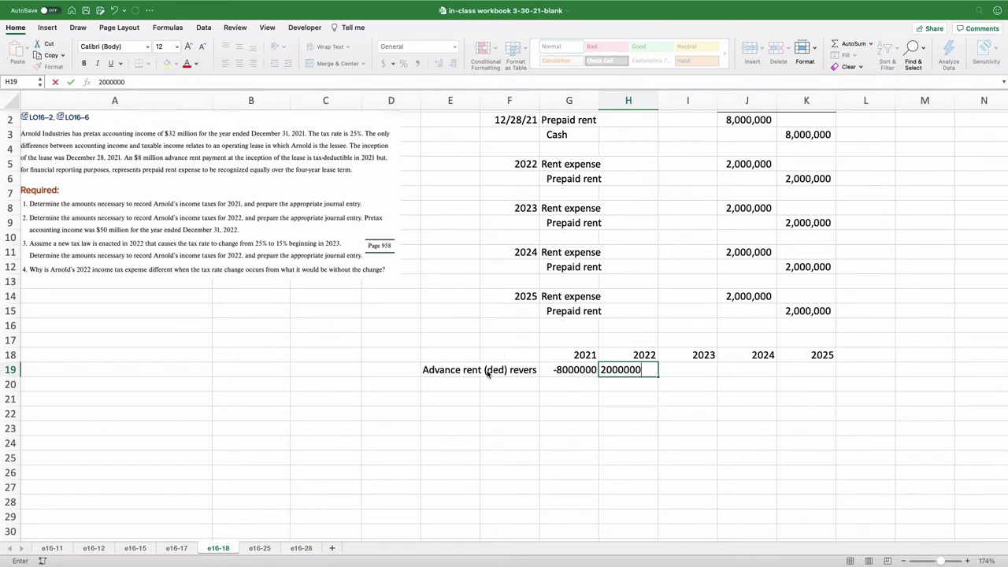
key(Return)
Step: Copy the 2022 reversal in H19 across I19:K19 for 2023 through 2025
key(Up)
key(super+c)
key(Right)
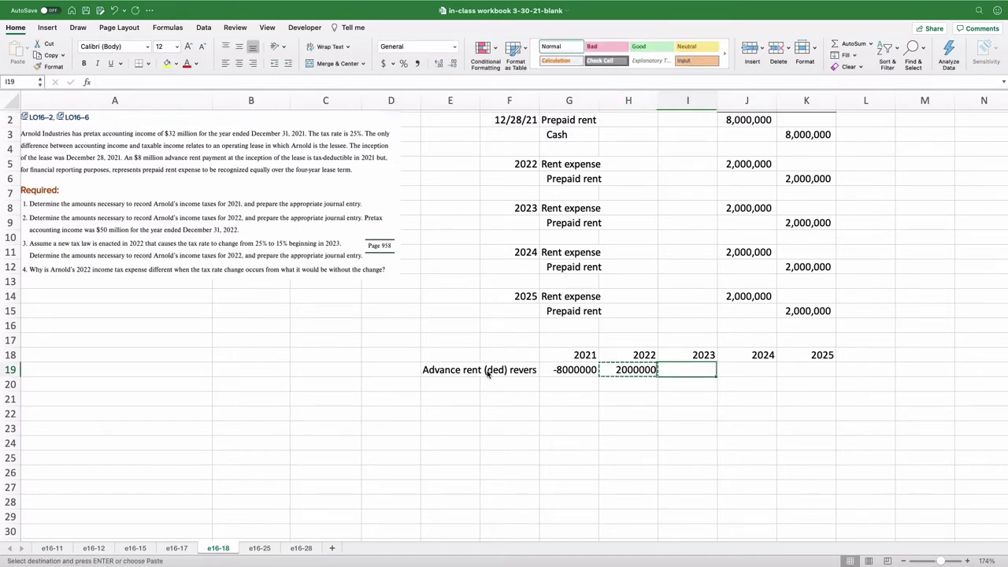
key(shift+Right)
key(shift+Right)
key(super+v)
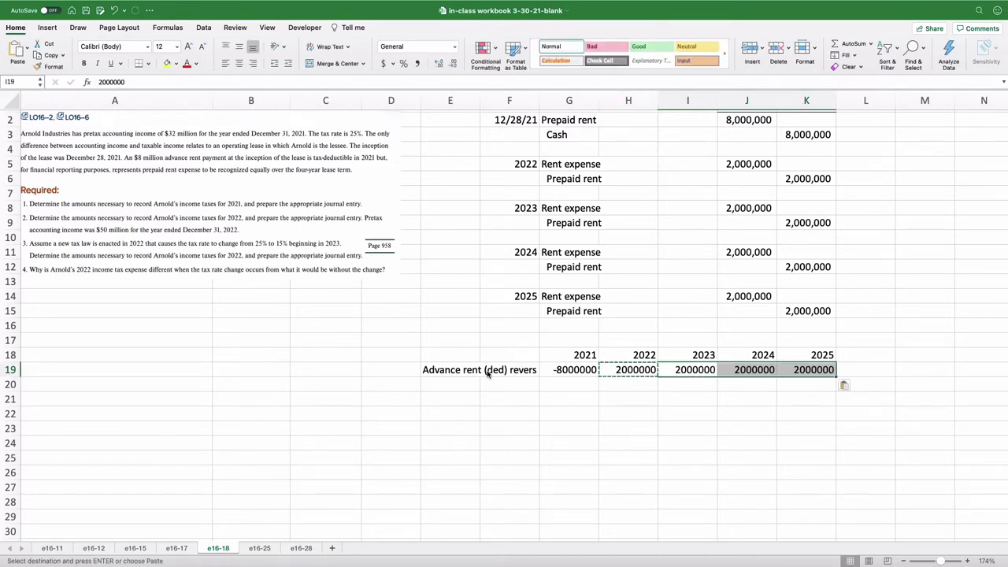
Step: Apply comma number formatting to the advance rent amounts in G19:K19
key(Left)
key(Right)
key(Right)
key(Right)
key(Left)
key(Left)
key(Left)
key(Left)
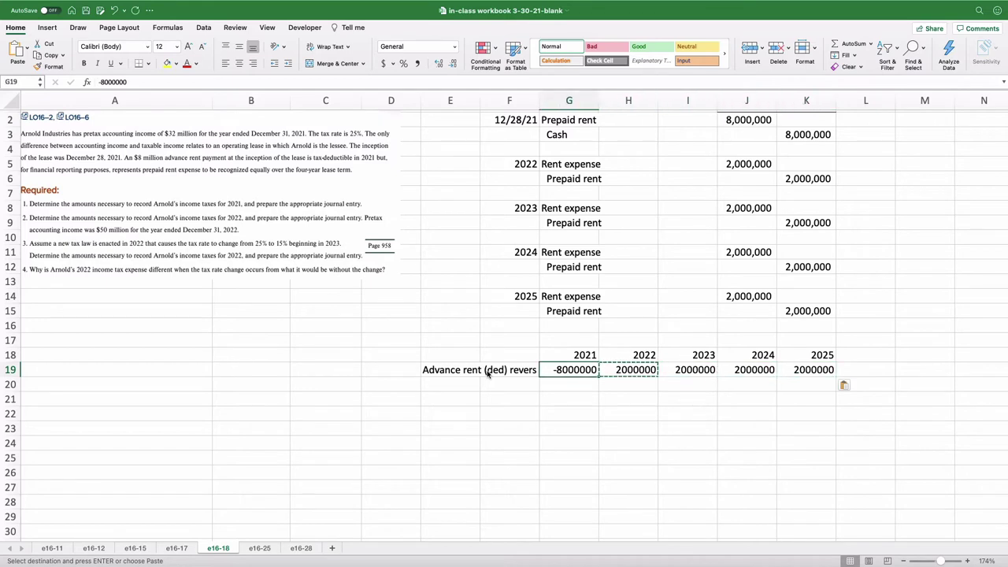
key(shift+Right)
key(shift+Right)
key(shift+Right)
key(shift+Right)
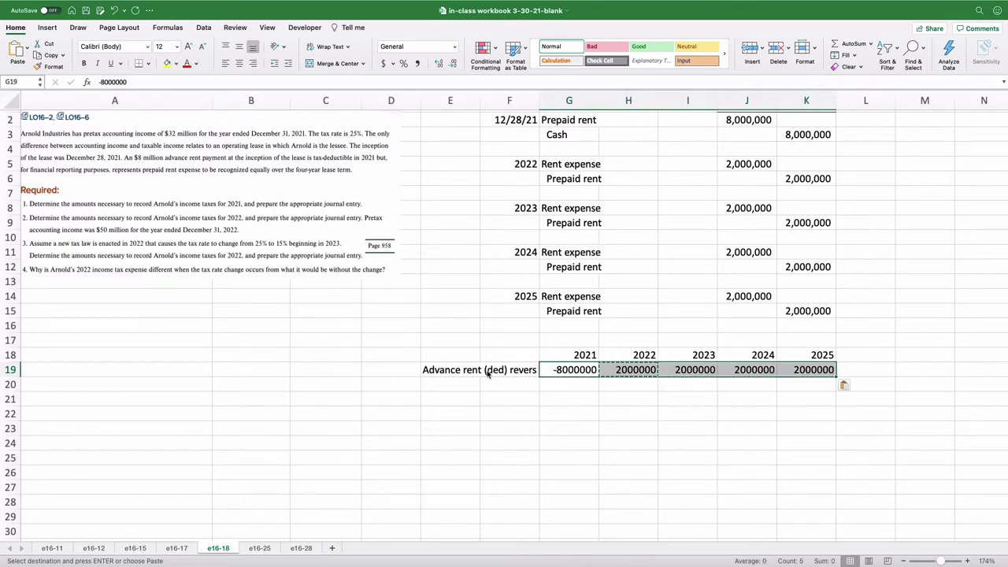
click(418, 63)
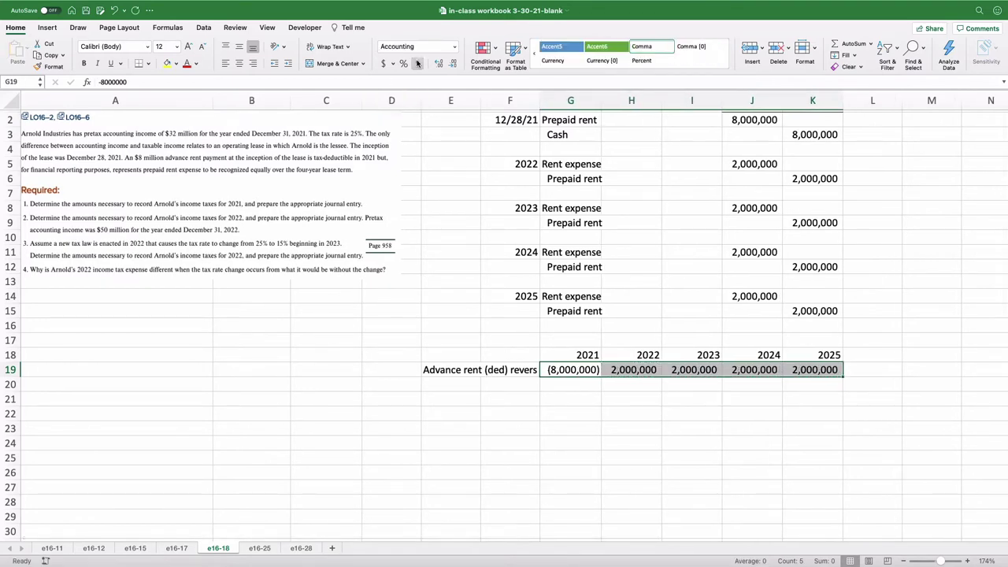
Step: Add a Tax rate row in E20 with 25% for 2021 in G20
click(455, 384)
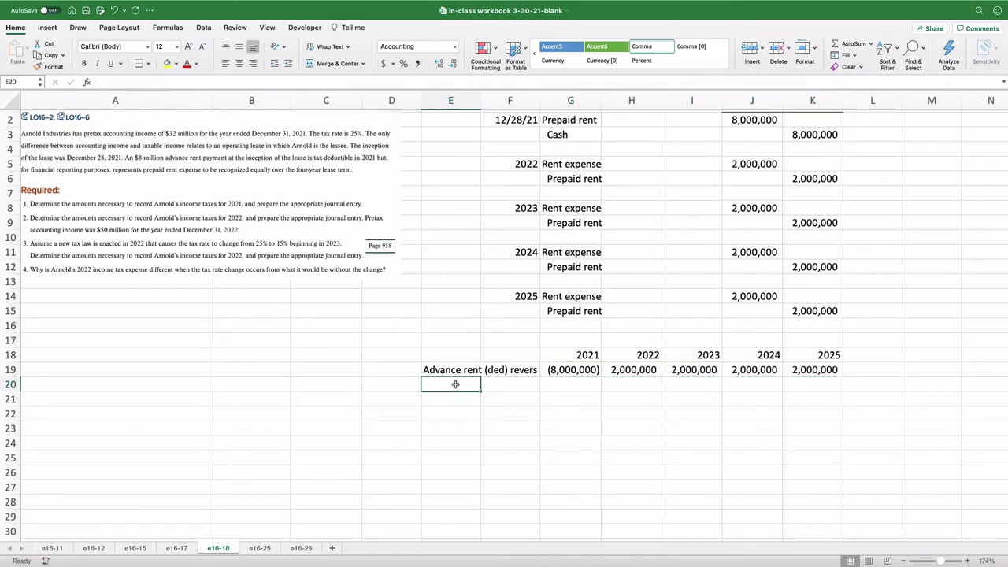
text(Tax rate)
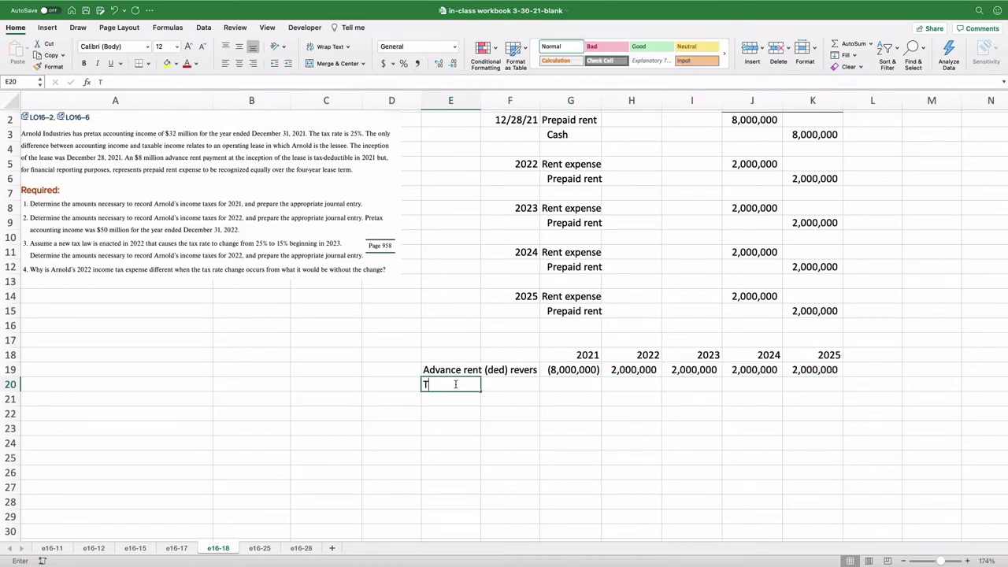
key(Tab)
key(Tab)
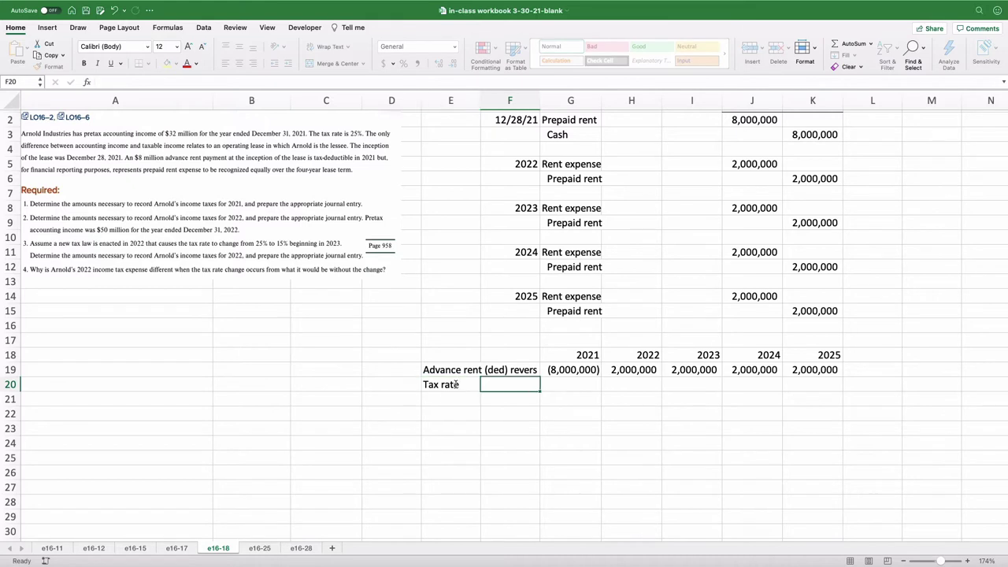
text(25%)
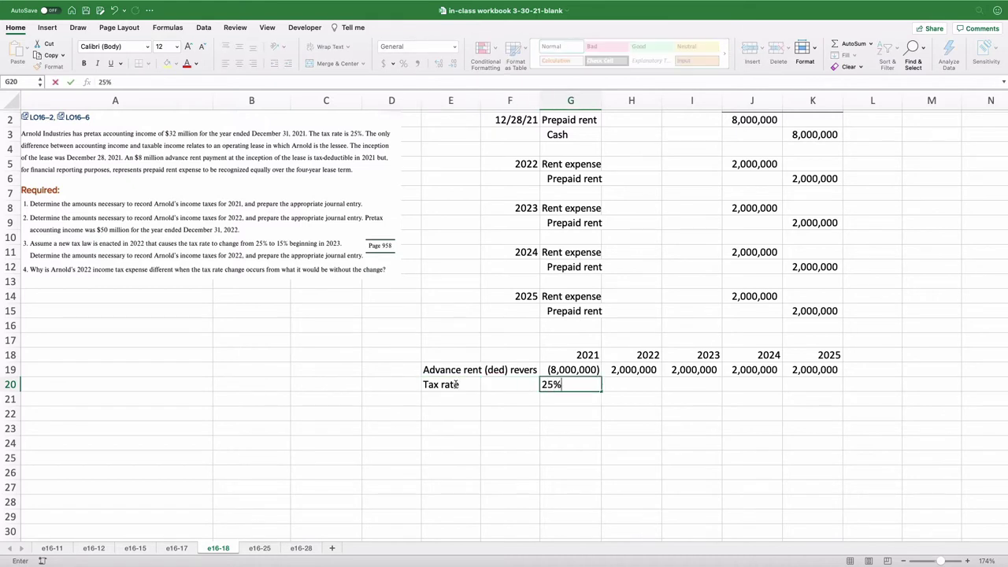
key(Tab)
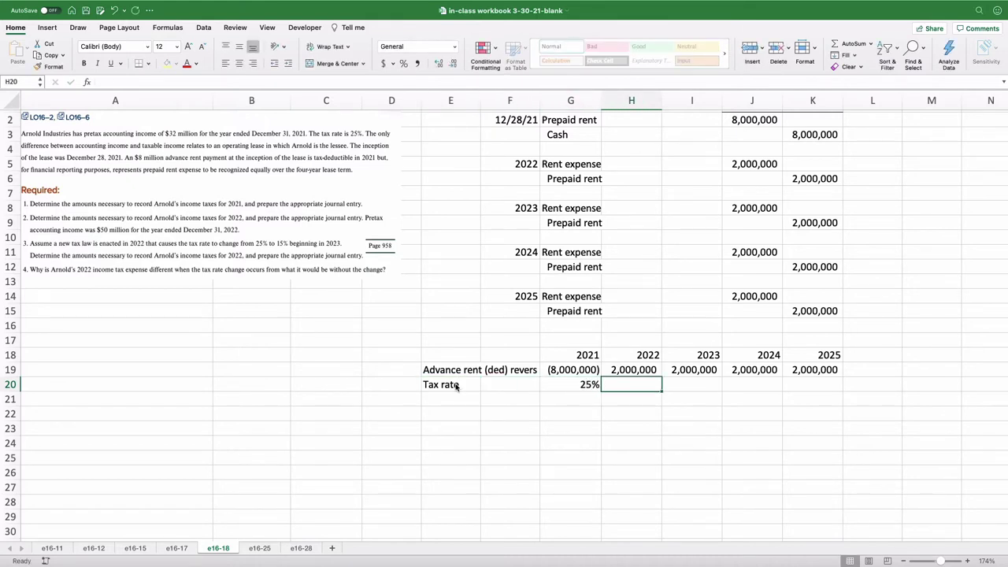
Step: Copy the 25% tax rate in G20 across H20:K20 for 2022 through 2025
key(Left)
key(super+c)
key(Right)
key(shift+Right)
key(shift+Right)
key(shift+Right)
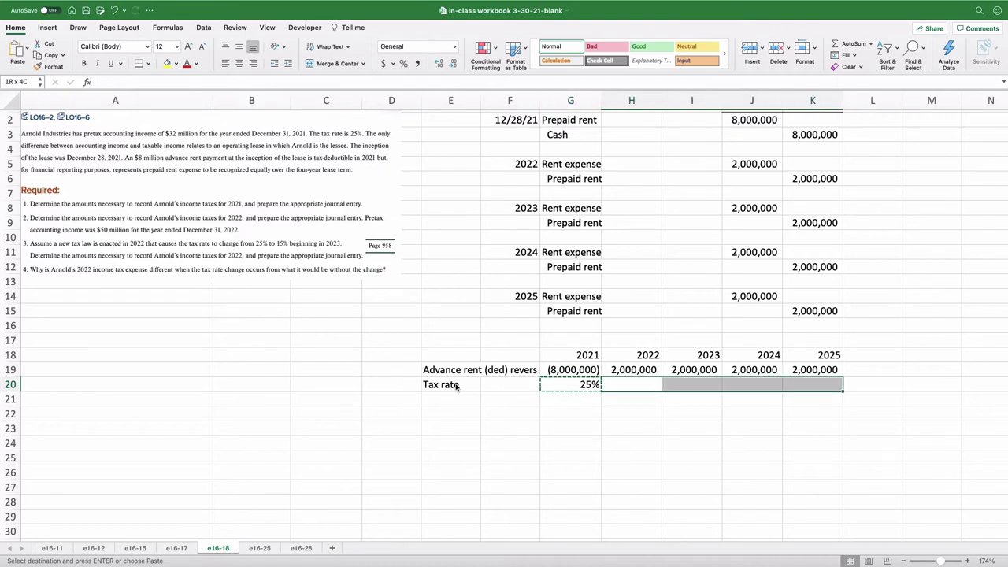
key(super+v)
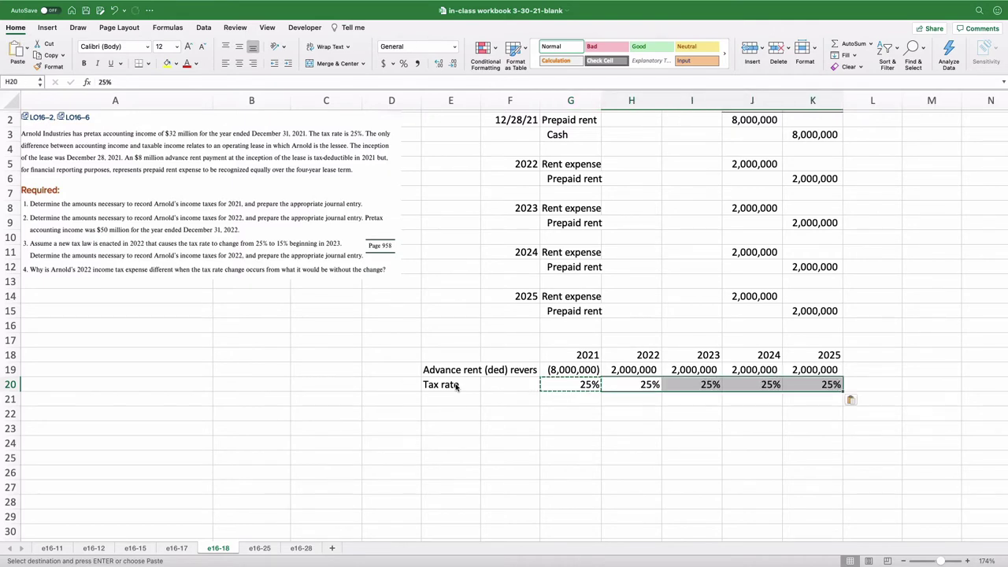
Step: Label row 21 as Tax effect in E21, directly below the Tax rate label
key(Down)
key(Left)
key(Left)
key(Left)
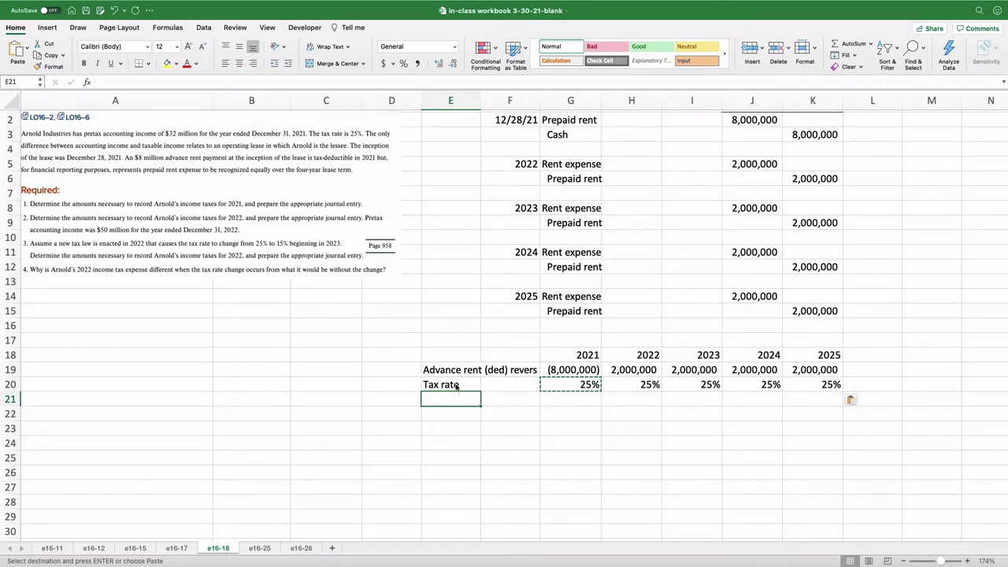
text(Tax effect)
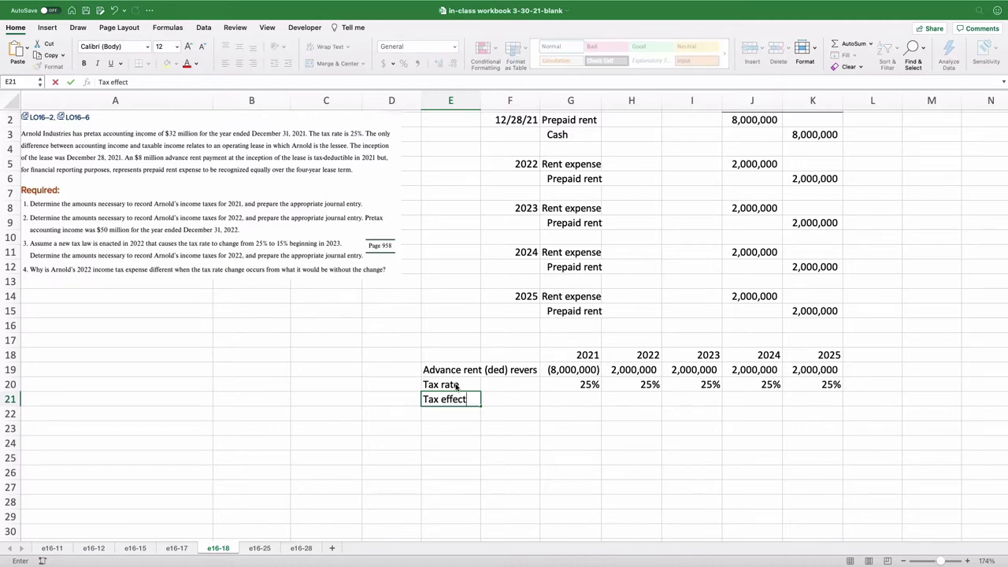
key(Tab)
key(Tab)
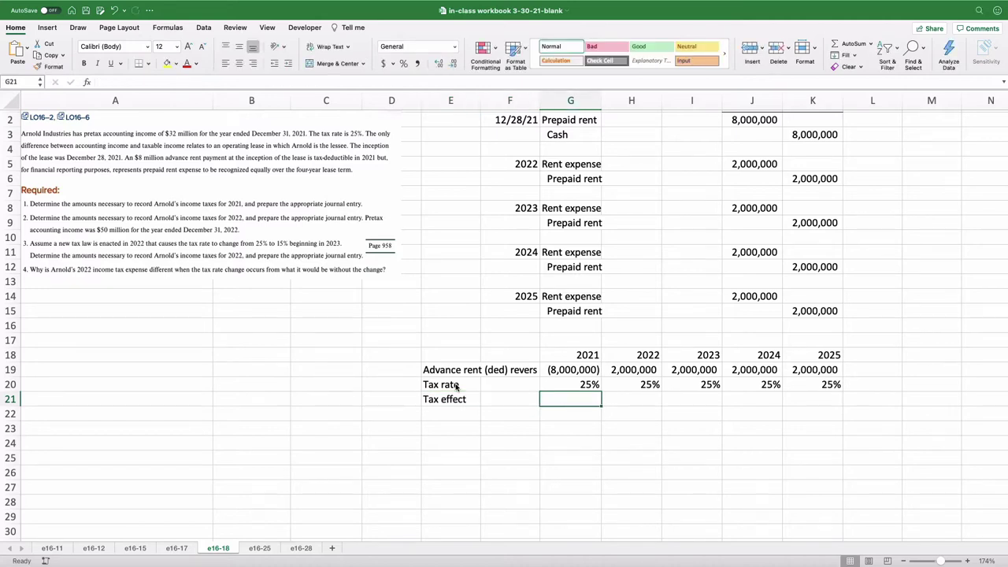
Step: Calculate the 2021 tax effect in G21 with the formula =G19*G20
text(=)
key(Up)
key(Up)
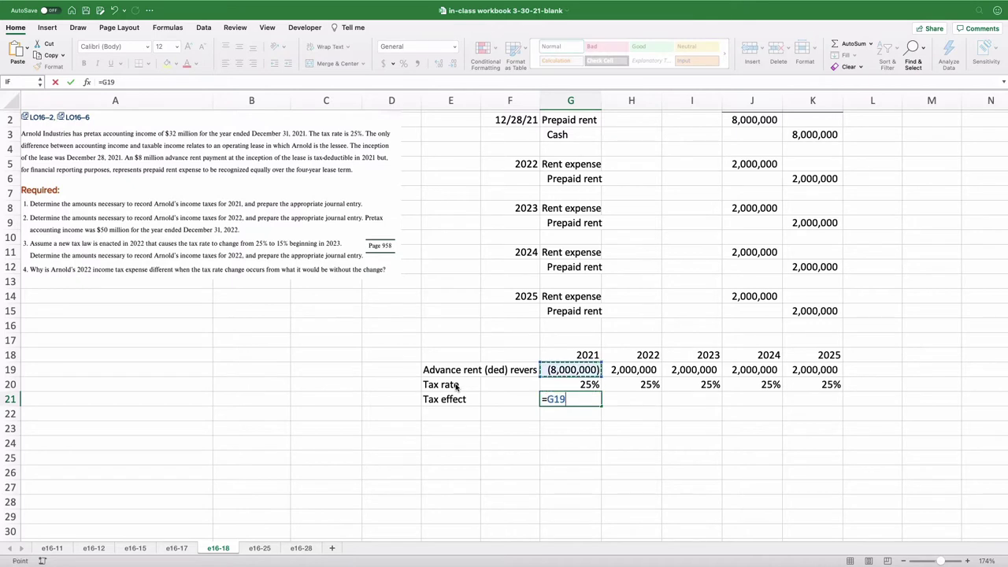
text(*)
key(Up)
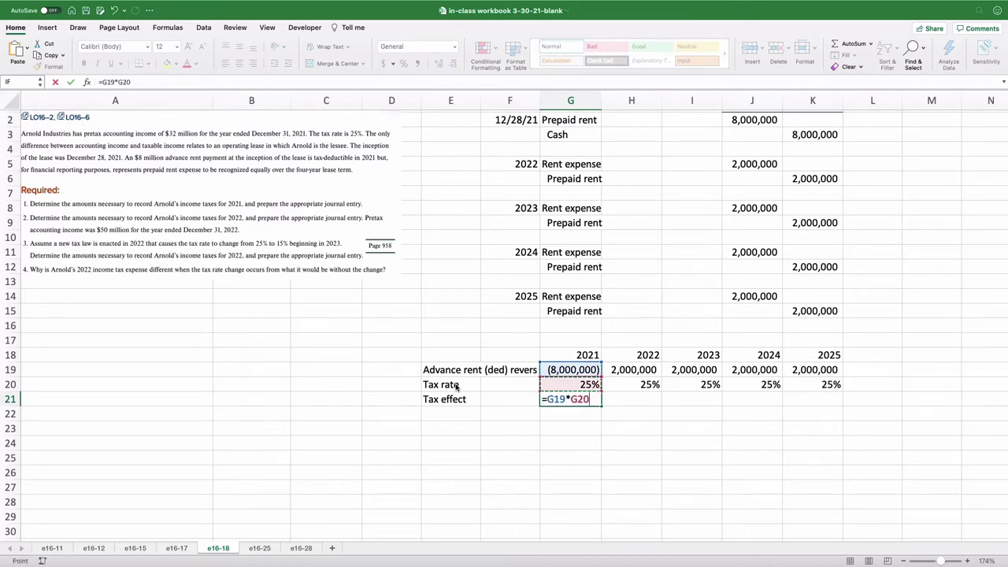
key(Return)
key(Up)
key(Right)
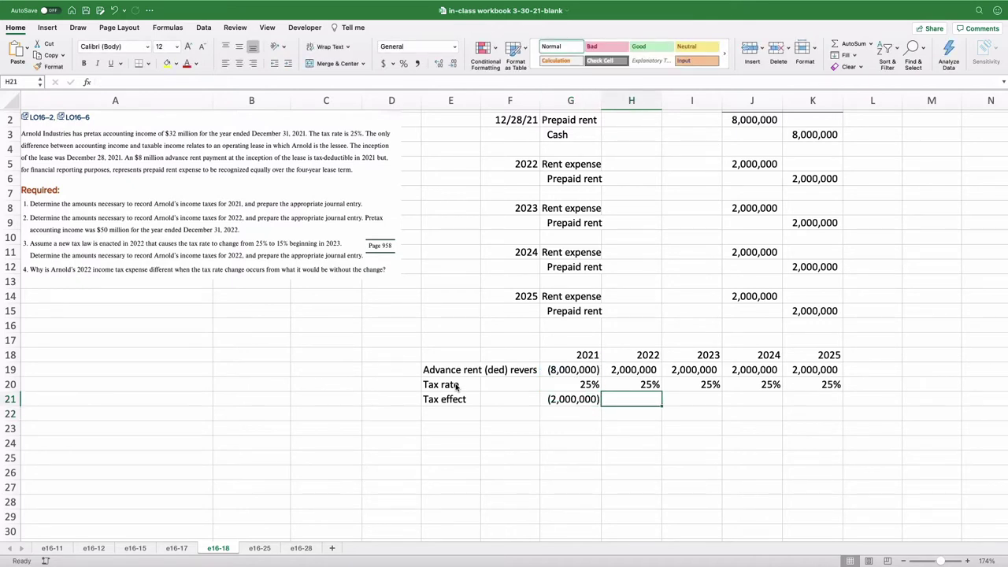
key(Left)
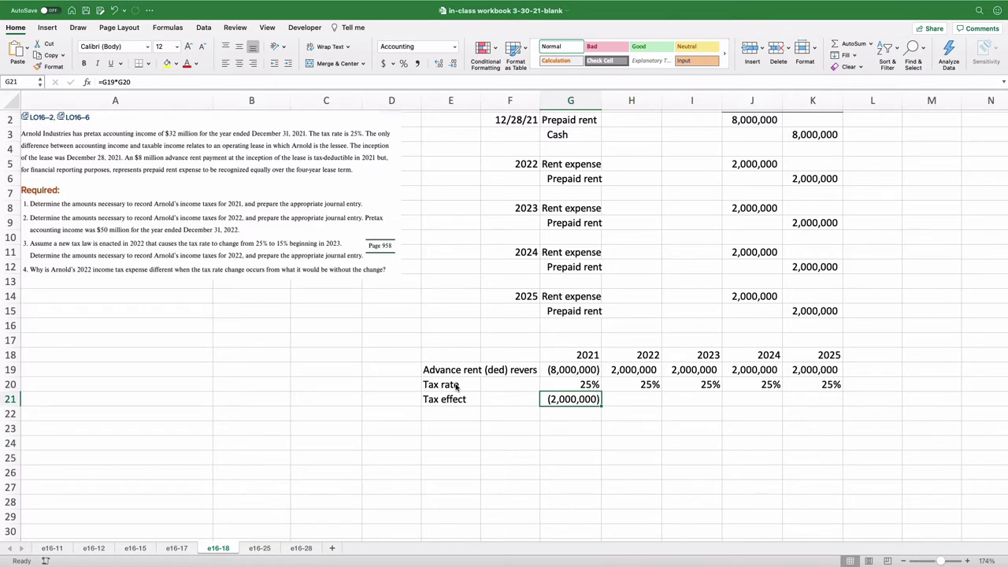
key(Right)
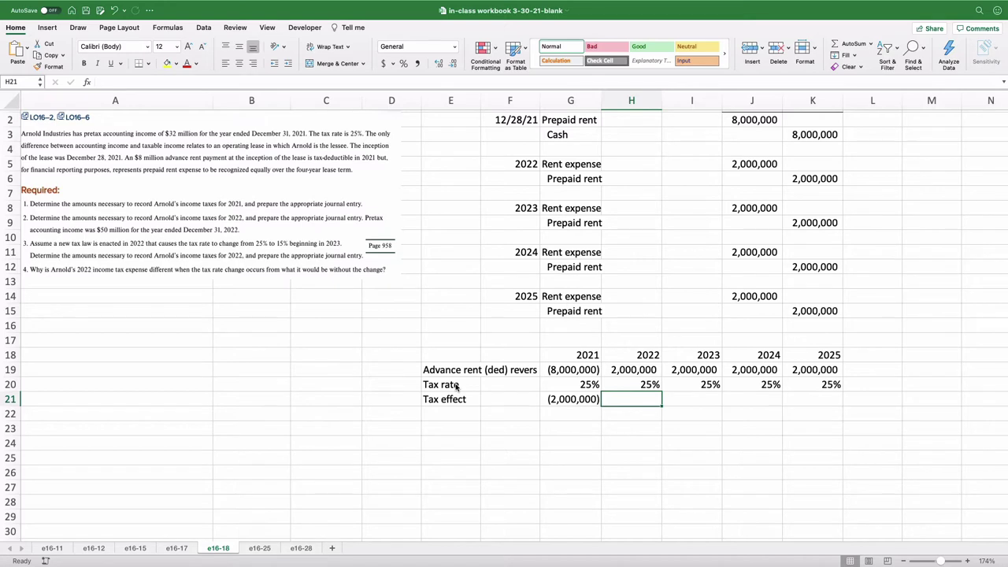
Step: Add a bottom border under the tax rates in G20:K20
key(Up)
key(Left)
key(shift+Right)
key(shift+Right)
key(shift+Right)
key(shift+Right)
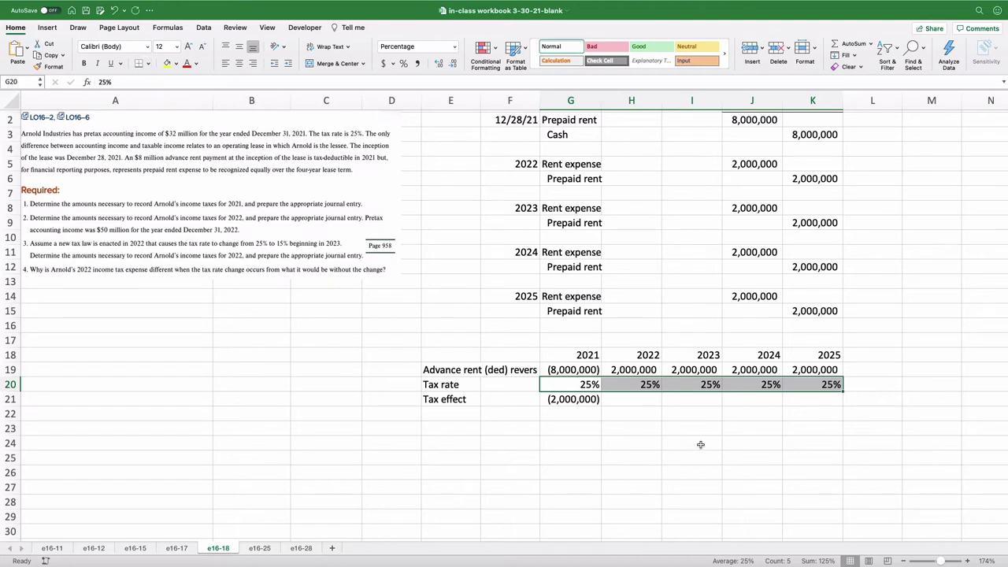
Step: Calculate the 2022 tax effect in H21 with the formula =H19*H20
click(628, 399)
scroll(627, 398, right, 1)
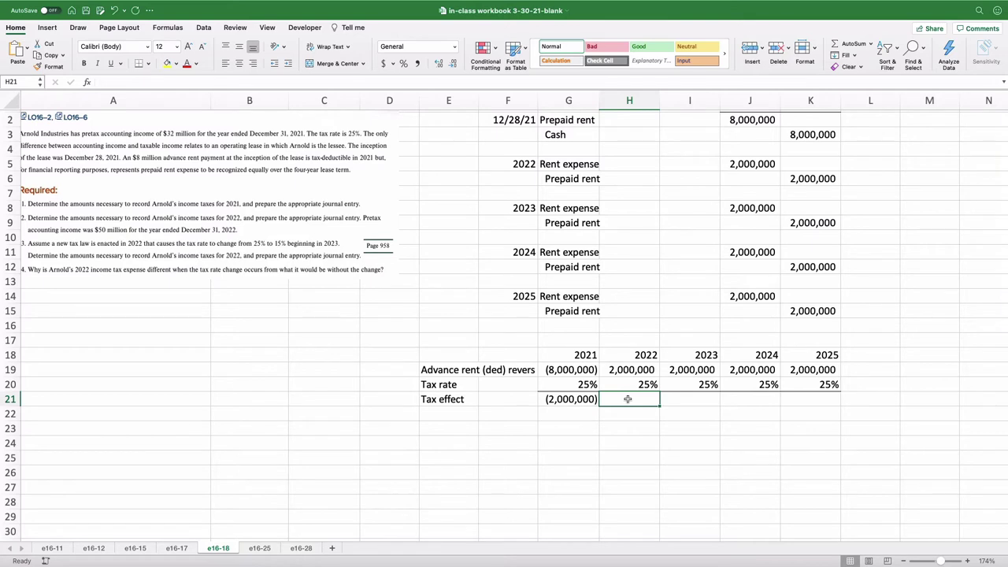
text(=)
key(Up)
key(Up)
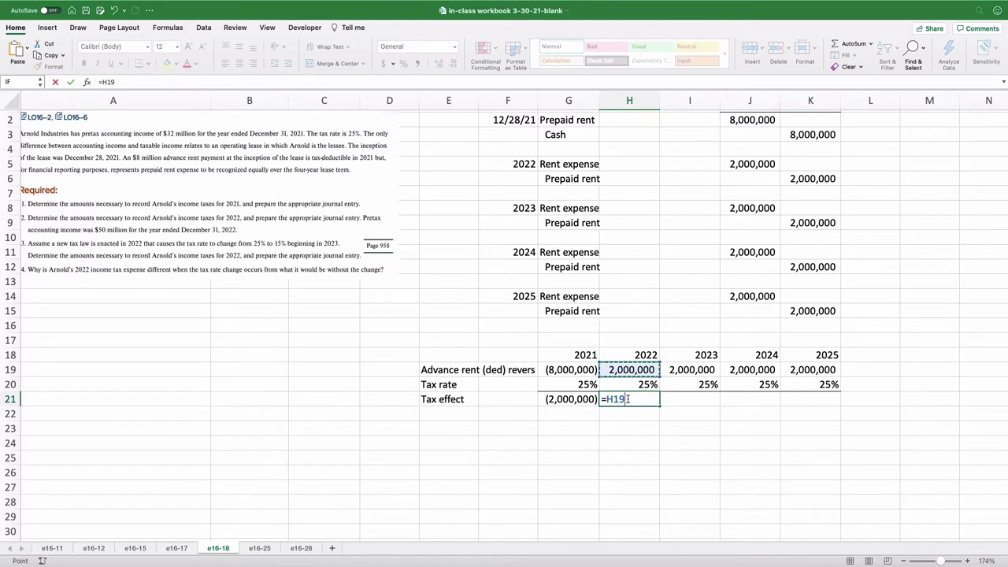
text(*)
key(Up)
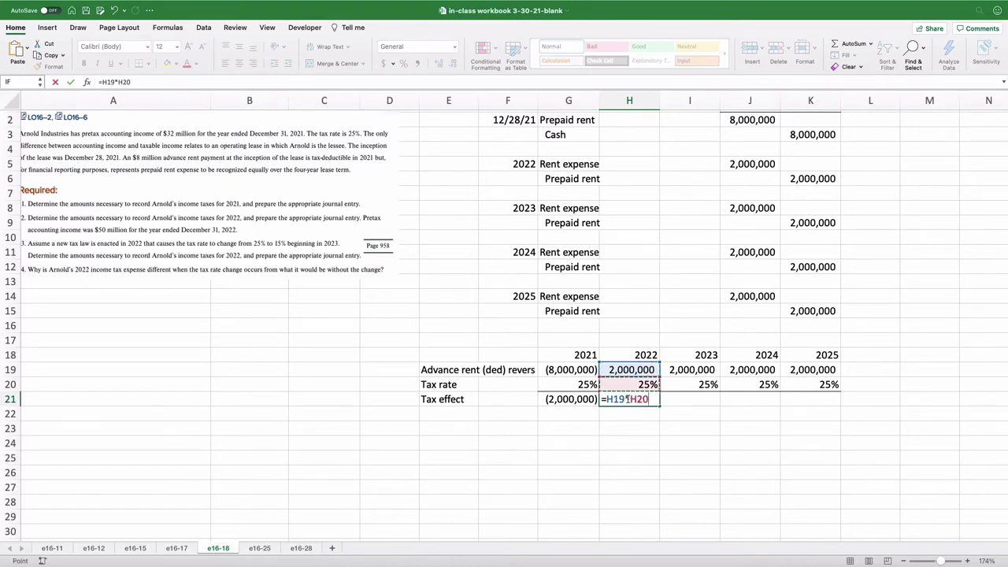
key(Return)
Step: Copy the 2022 tax effect formula in H21 across I21:K21 for 2023 through 2025
click(629, 400)
key(super+c)
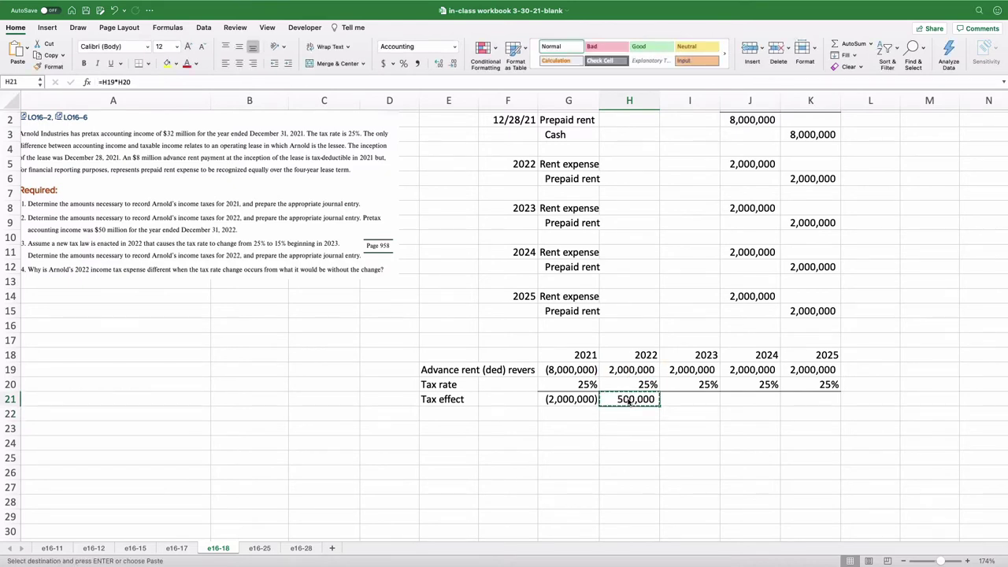
key(Right)
key(shift+Right)
key(shift+Right)
key(super+v)
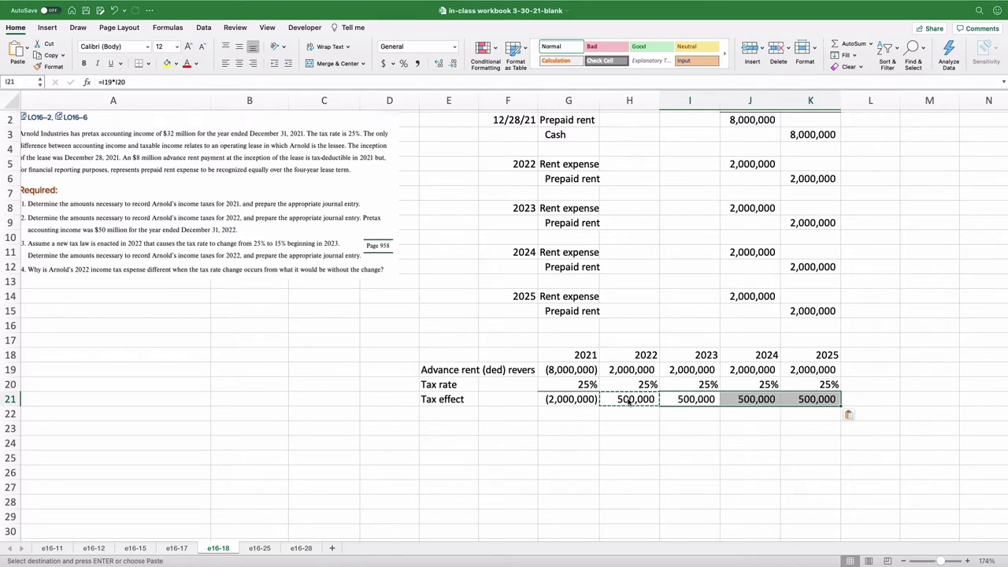
Step: Apply a top and double bottom border to the tax effect amounts in G21:K21
key(Down)
key(Up)
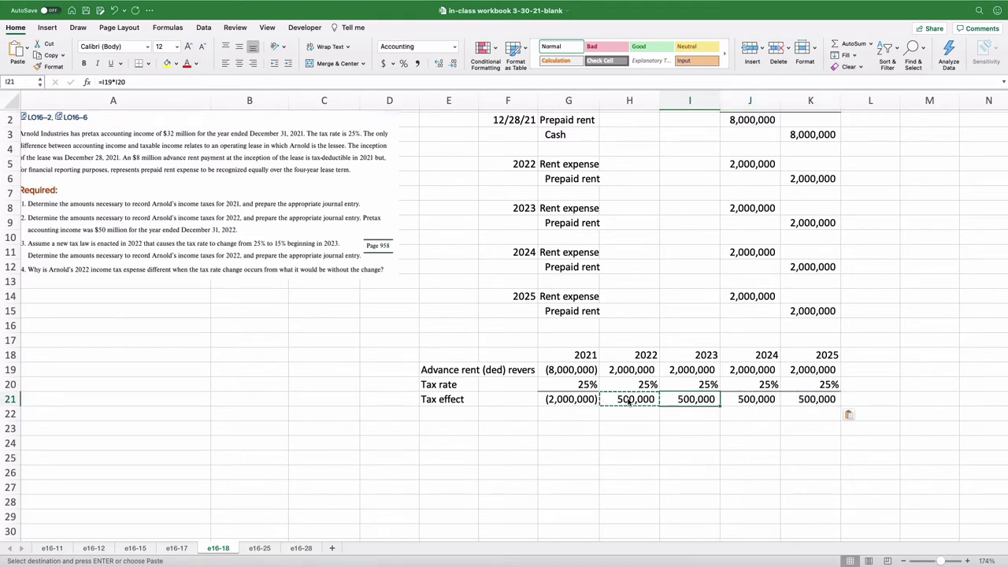
key(Left)
key(Left)
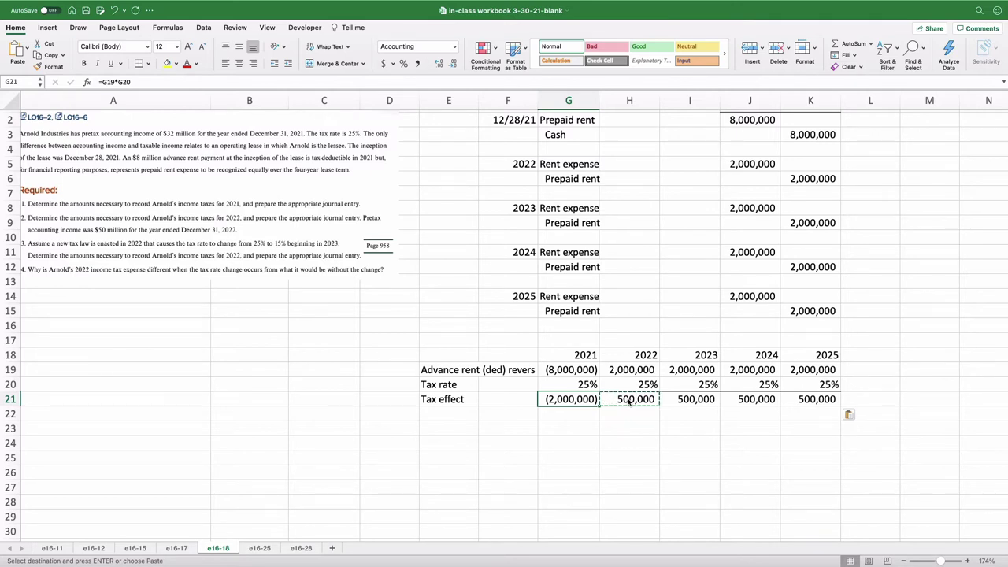
key(Left)
key(Left)
key(Right)
key(Right)
key(shift+Right)
key(shift+Right)
key(shift+Right)
key(shift+Right)
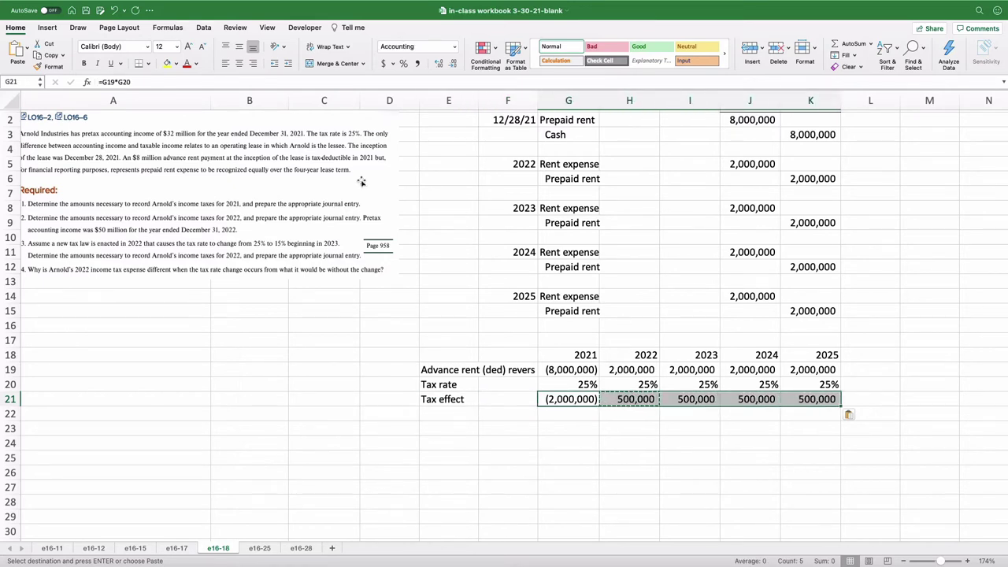
click(148, 65)
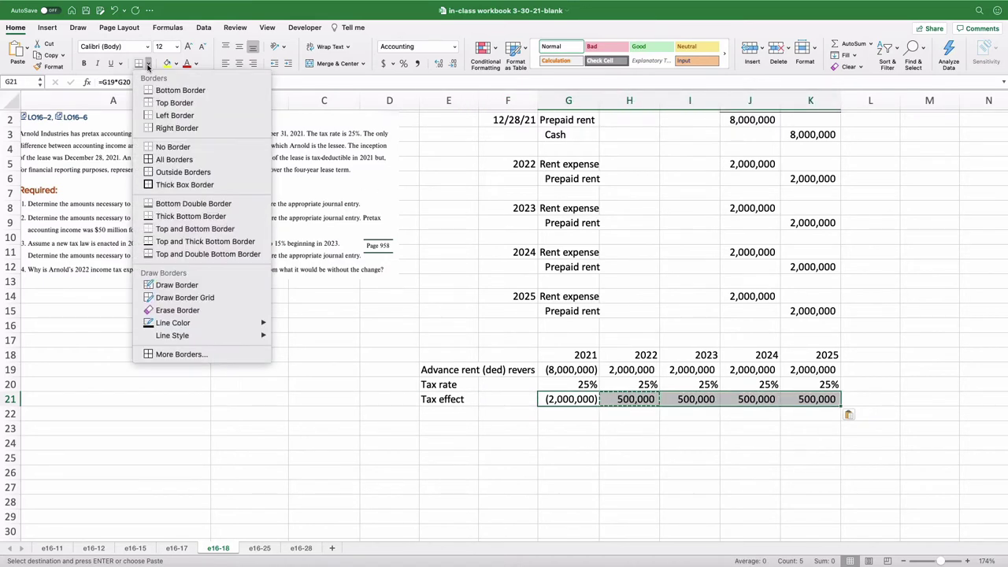
click(208, 253)
click(562, 442)
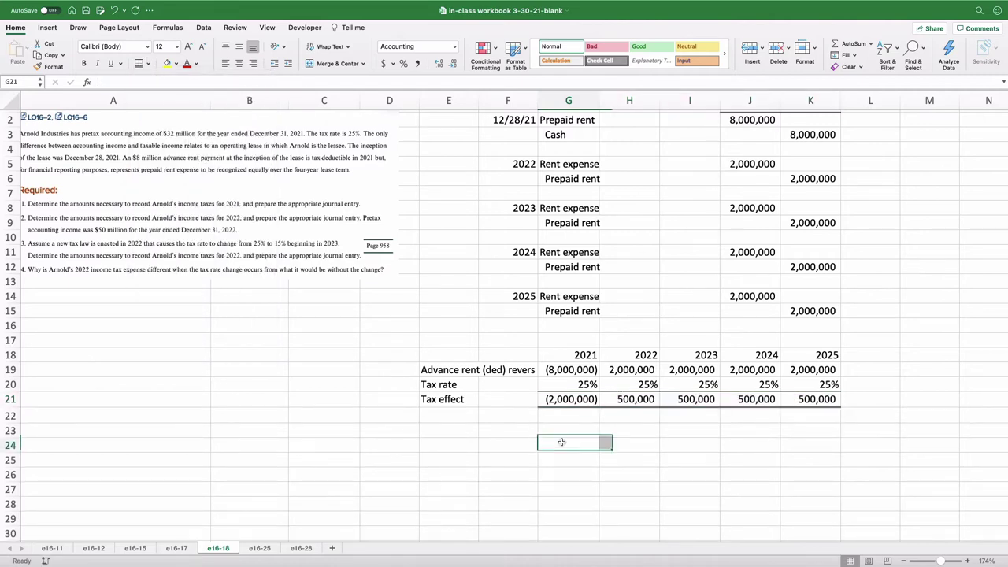
Step: Narrow column A and widen column B to about 41.67 to make room for journal entries
click(29, 324)
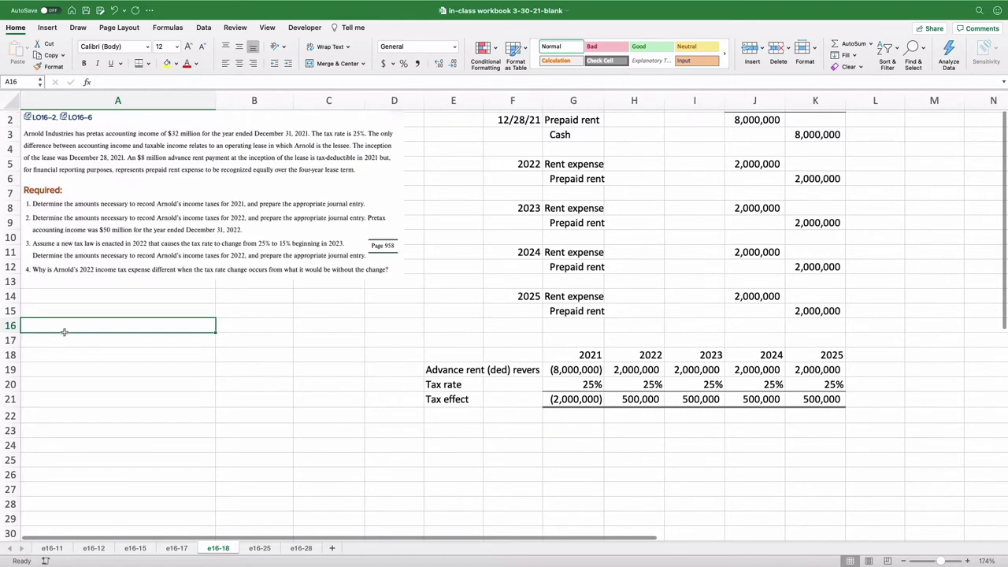
drag(216, 100, 64, 95)
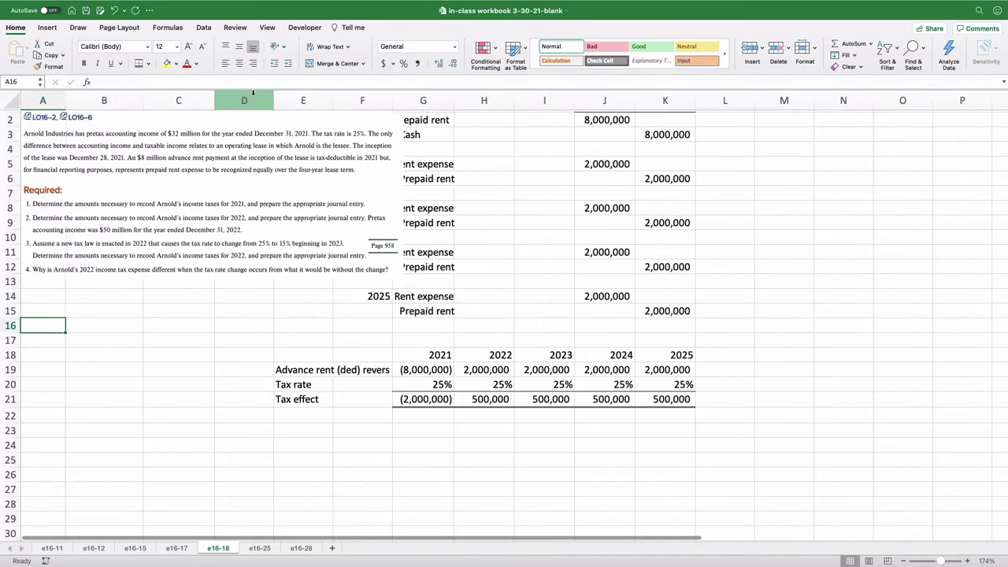
drag(143, 100, 298, 115)
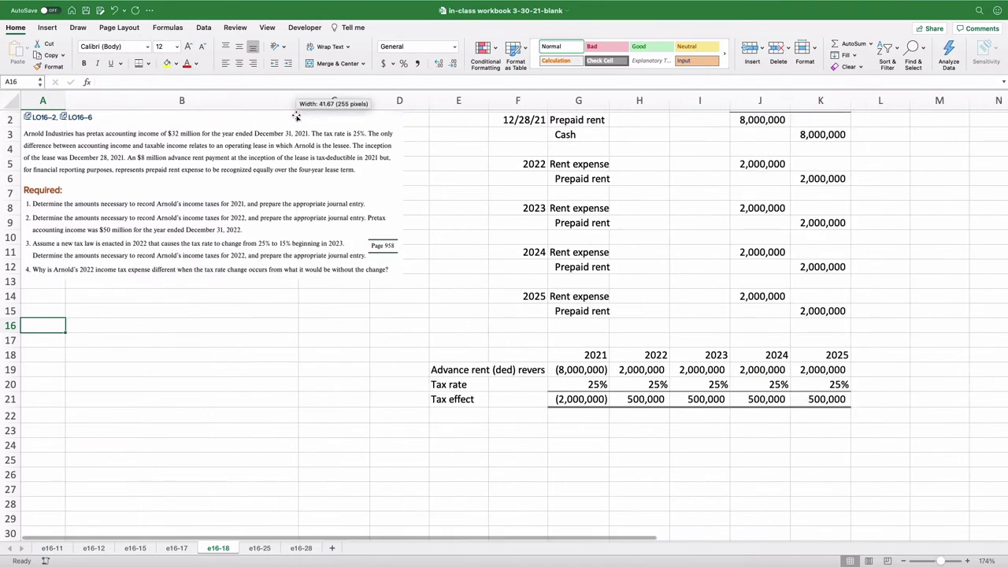
Step: Enter 1. in A15 and the date 12/31/21 in A16, widening column A to fit the date
click(42, 314)
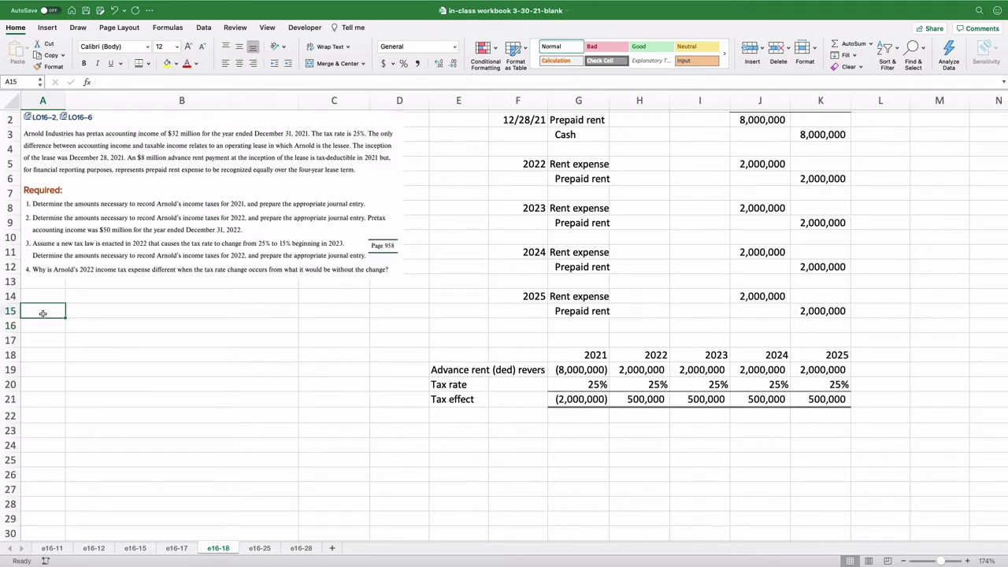
text(1.)
key(Return)
text(12/31)
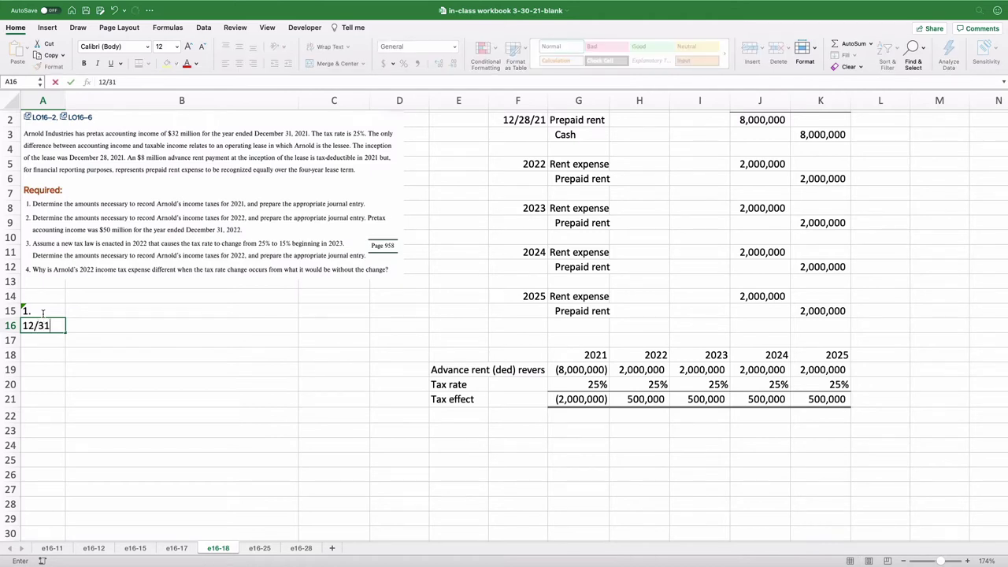
text(/21)
key(Return)
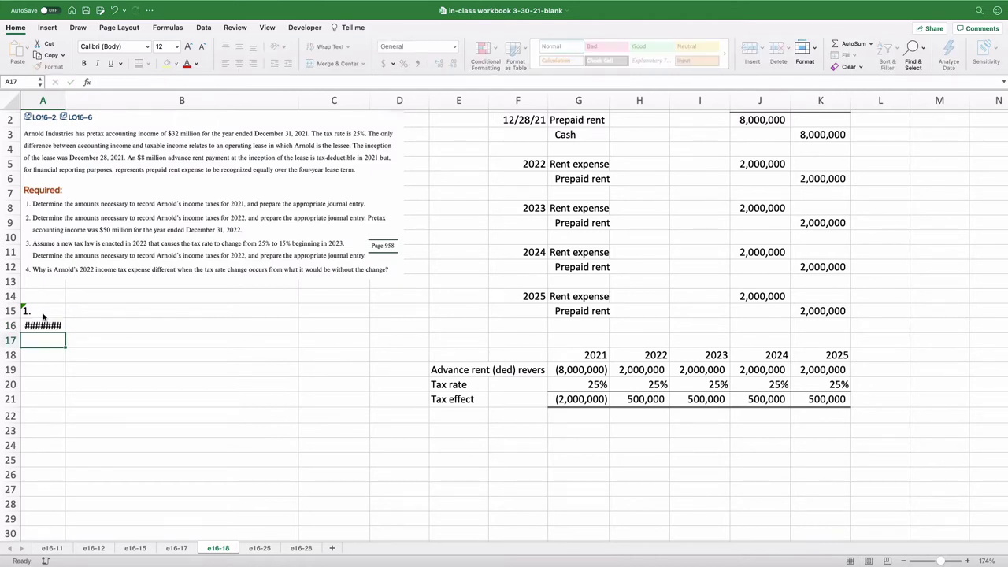
key(Up)
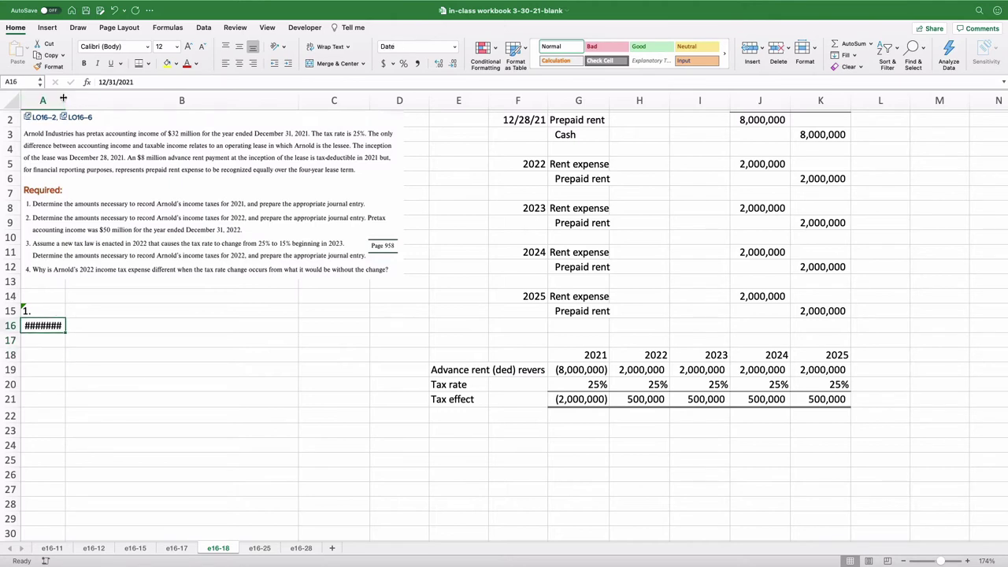
drag(66, 100, 77, 96)
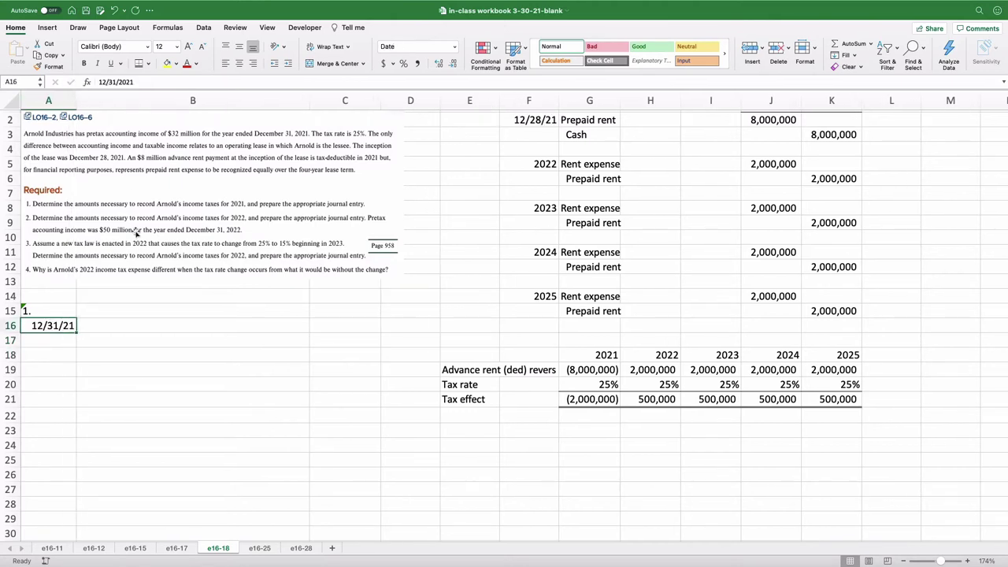
Step: Enter an indented Income tax payable account line in B18 for the 2021 entry
click(92, 326)
click(99, 351)
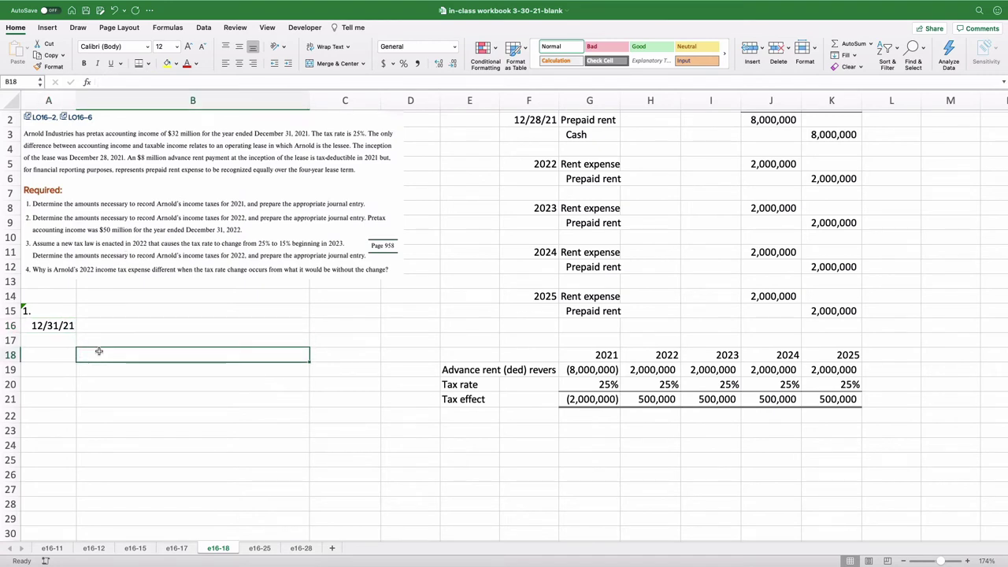
text(Income ta)
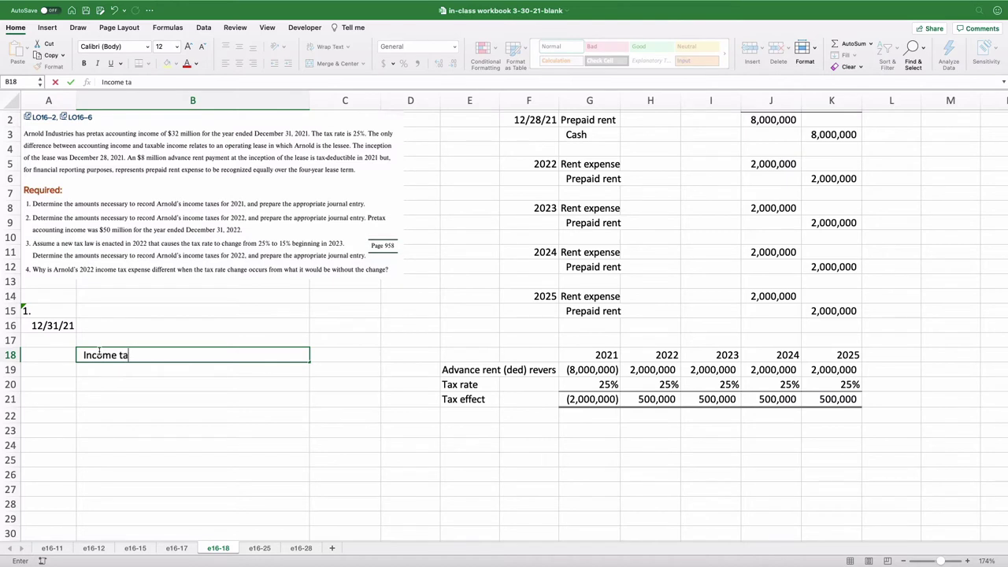
text(x payable)
key(Tab)
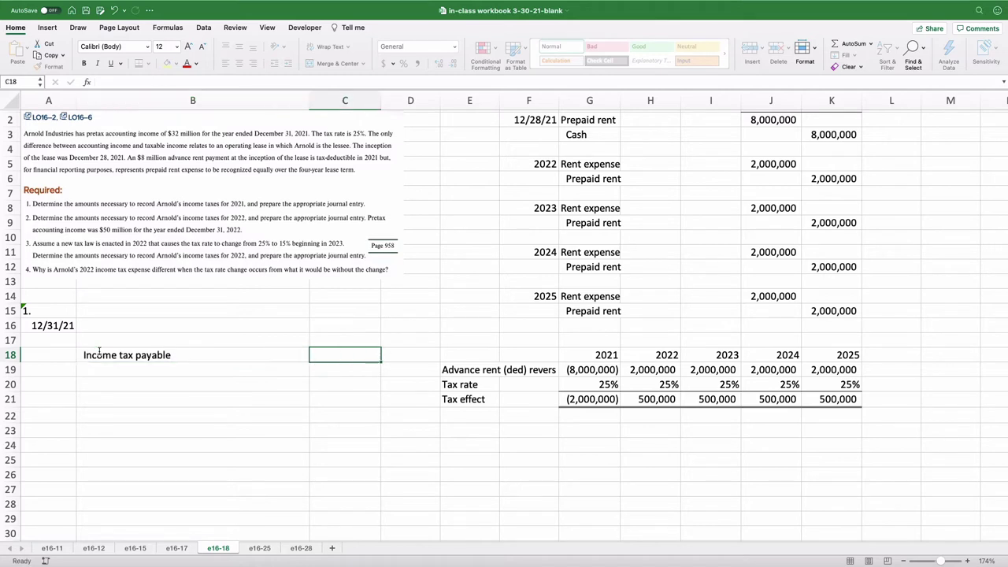
key(Tab)
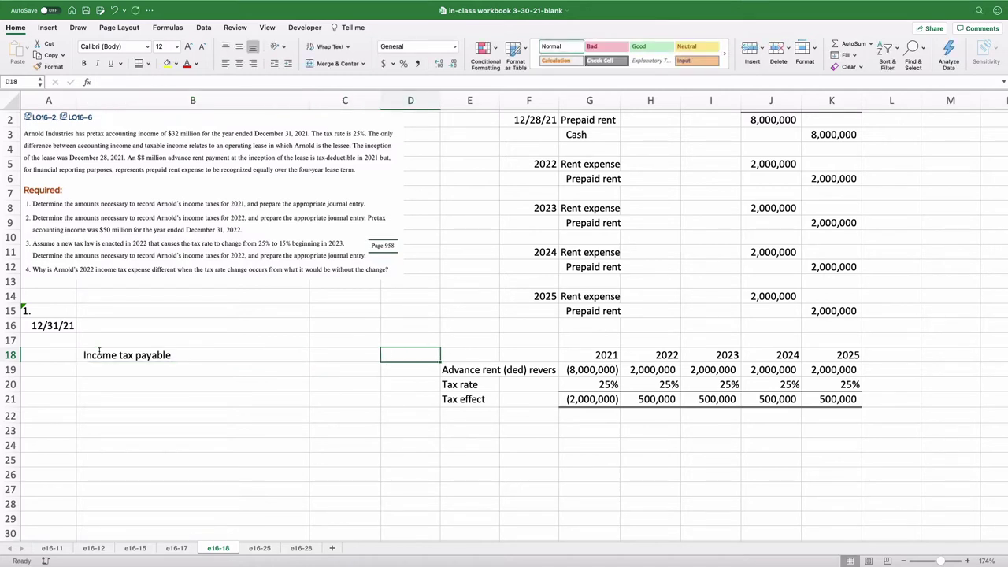
text(=)
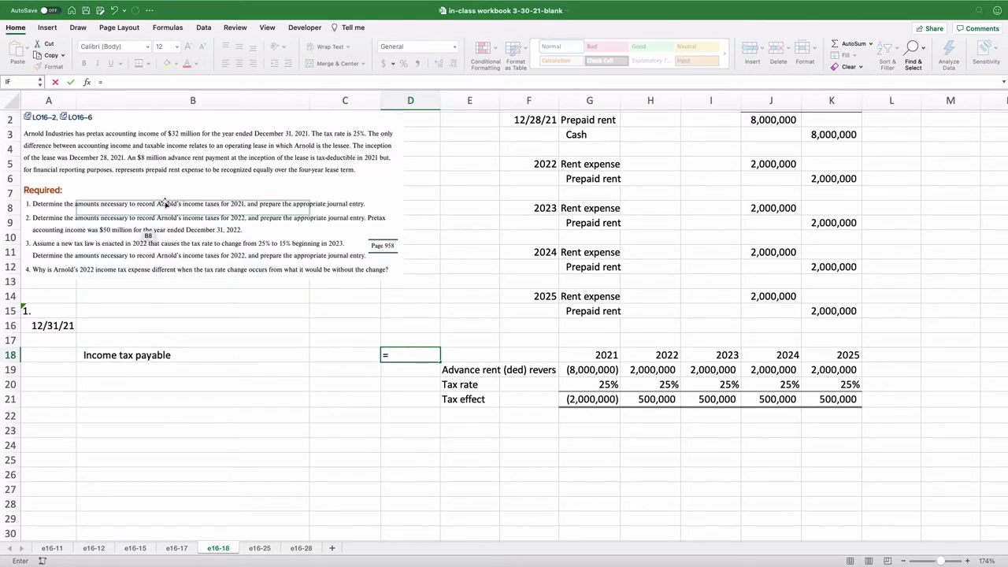
text(.25*)
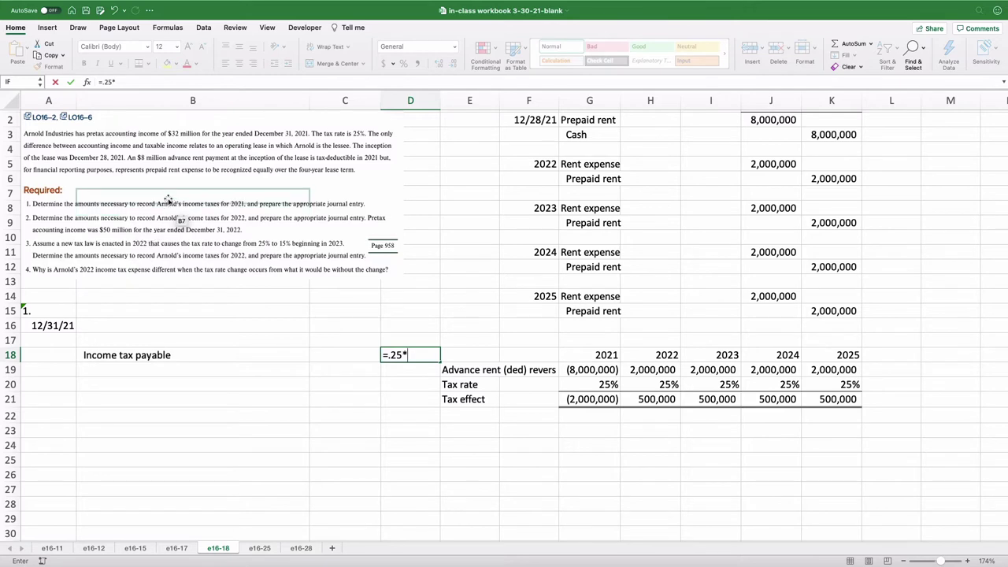
scroll(169, 201, right, 1)
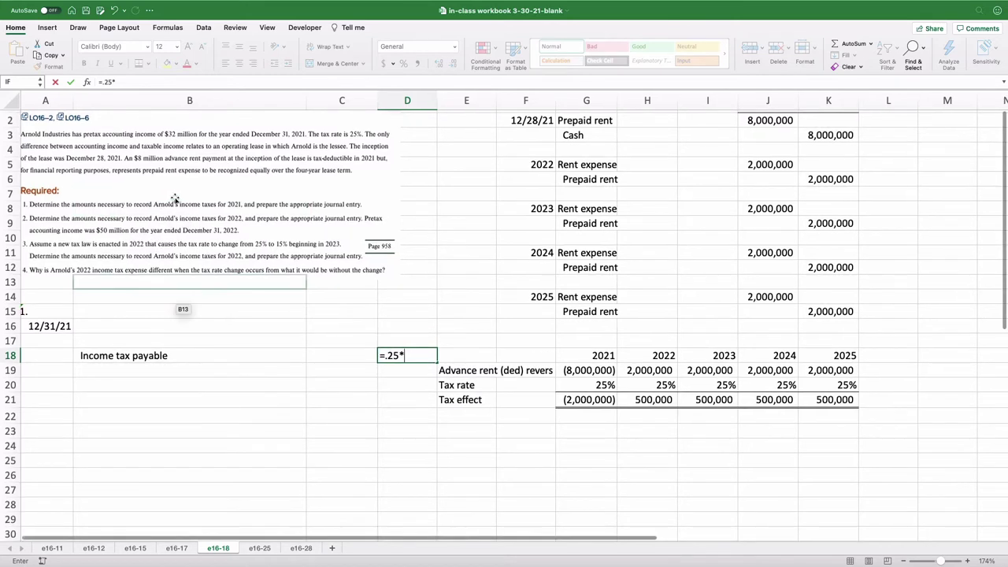
text(()
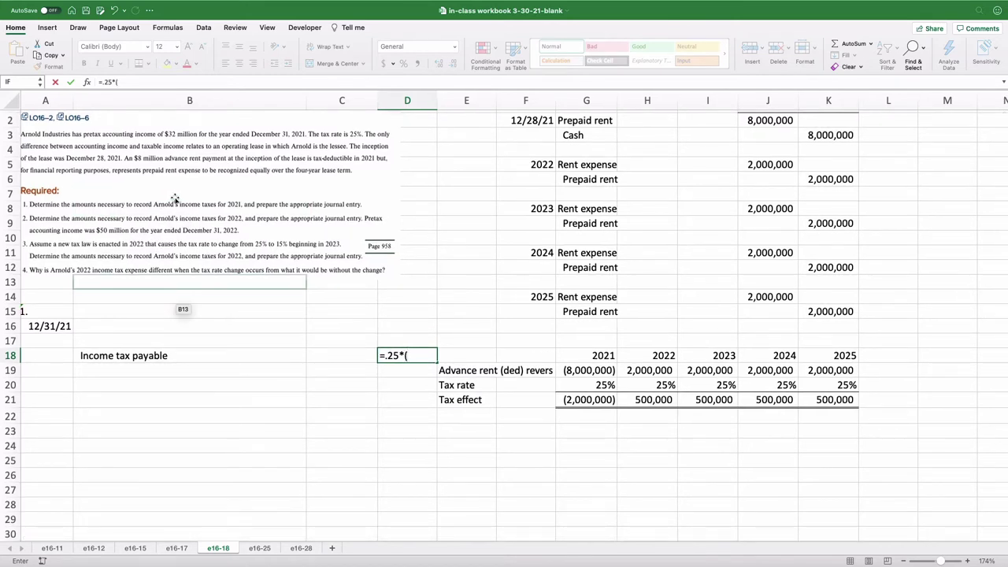
text(32000000-)
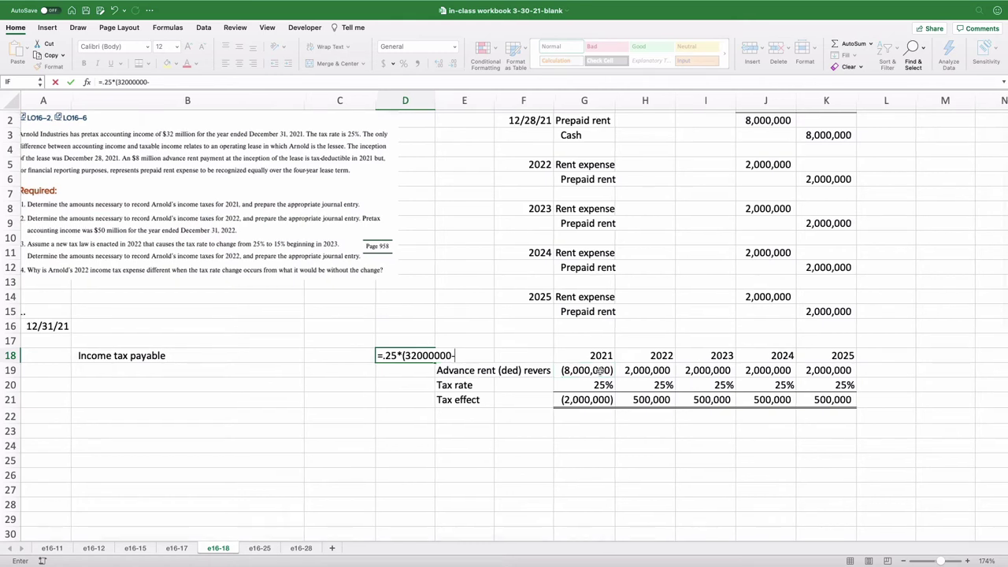
scroll(599, 369, right, 1)
text(8)
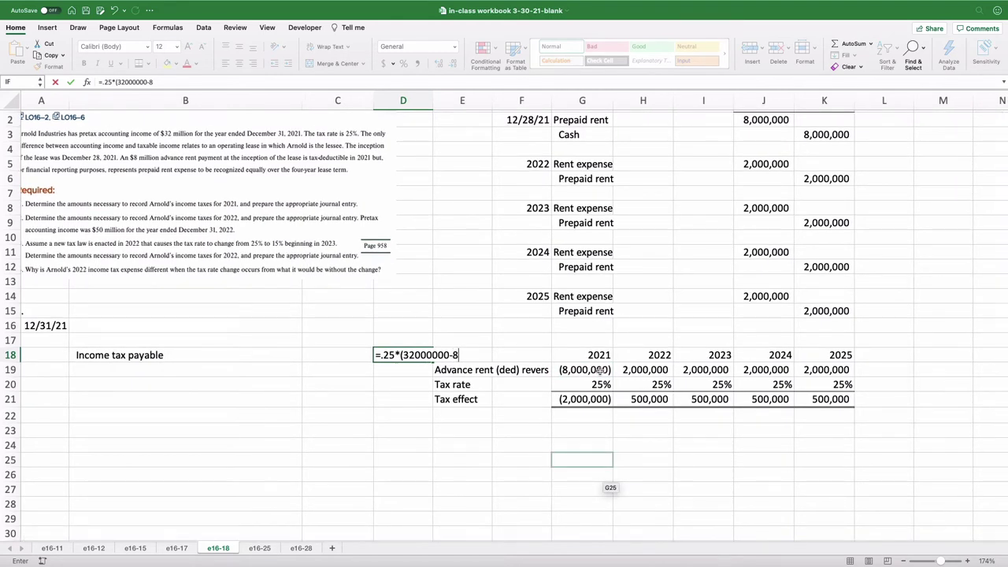
text(000000))
key(Return)
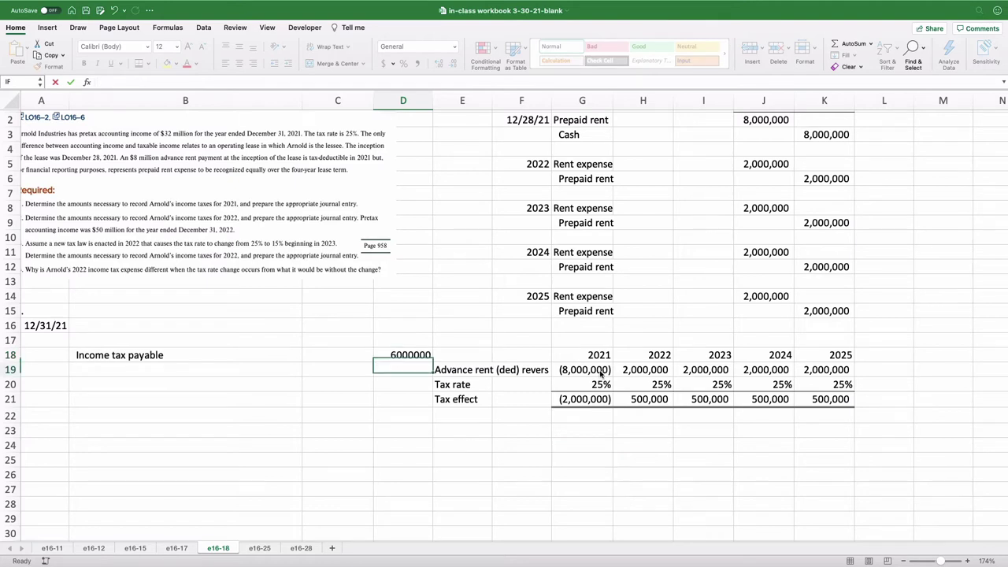
Step: Apply the comma number style to all of columns C and D
key(Up)
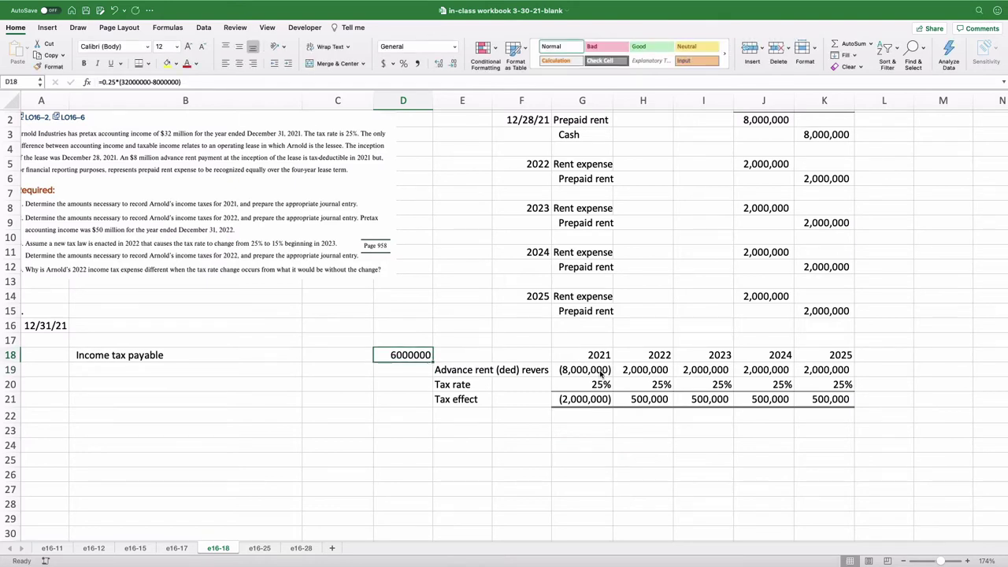
key(Up)
key(Left)
key(Left)
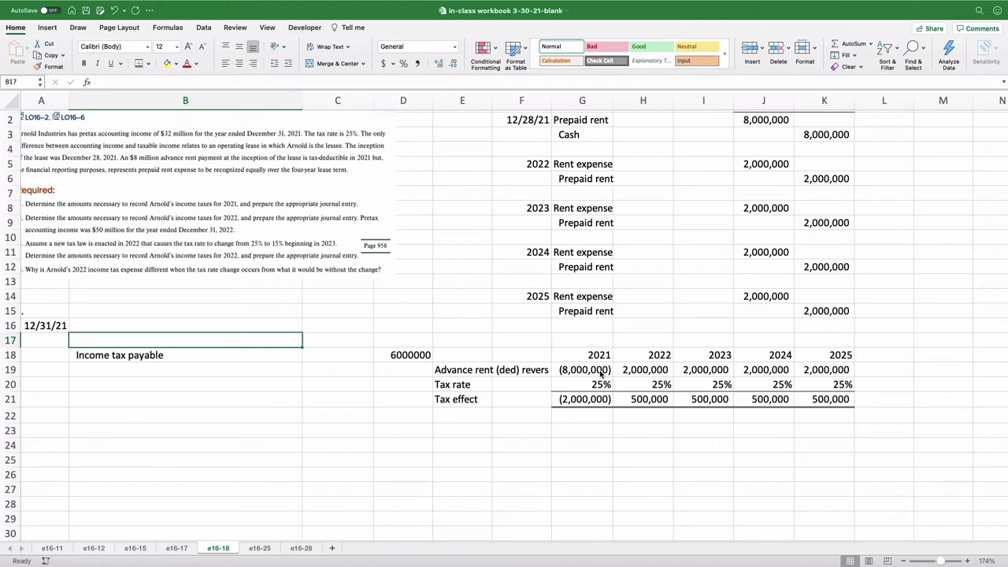
drag(337, 100, 409, 99)
click(417, 64)
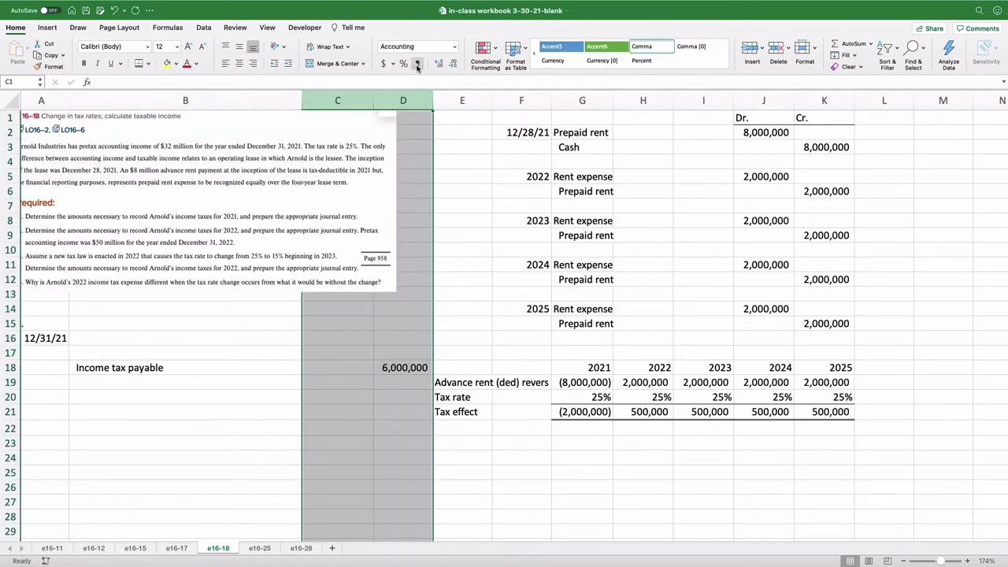
Step: Enter an indented Deferred tax payable account line in B17, above Income tax payable
click(94, 356)
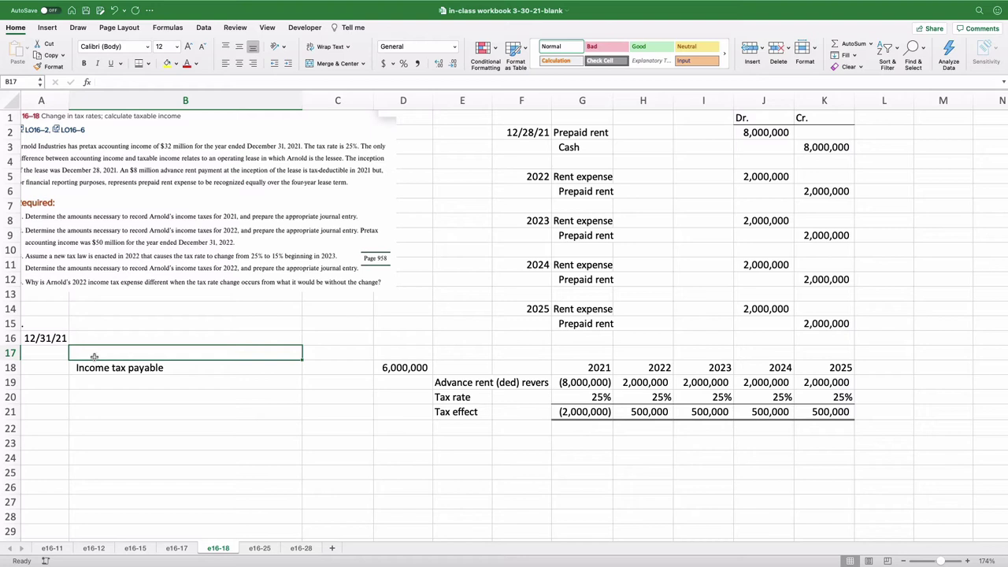
double_click(94, 355)
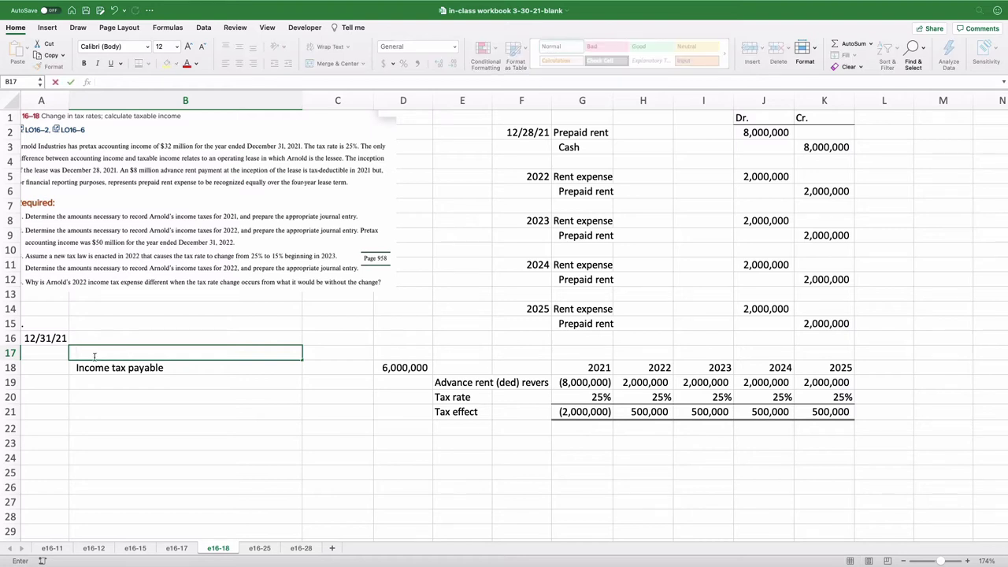
text(Deferred tax payable)
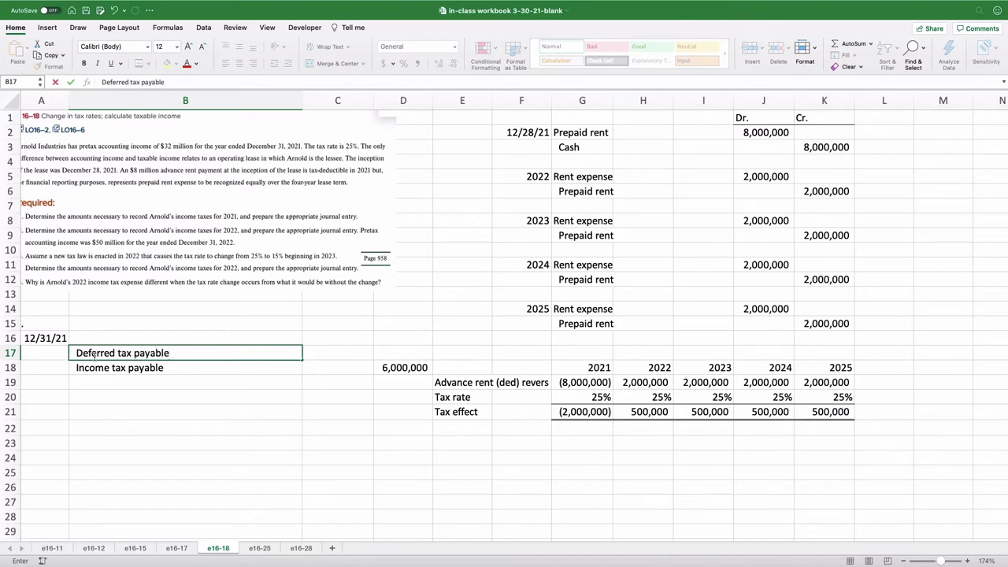
key(Tab)
Step: Calculate the Deferred tax payable credit in D17 by adding the 2022–2025 tax effects, =H21+I21+J21+K21
key(Down)
key(Up)
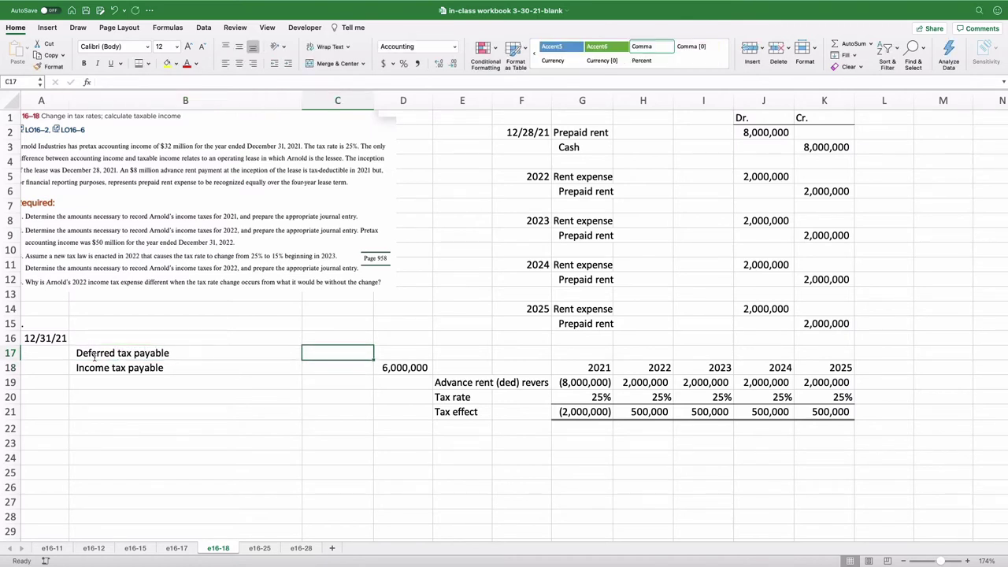
key(Right)
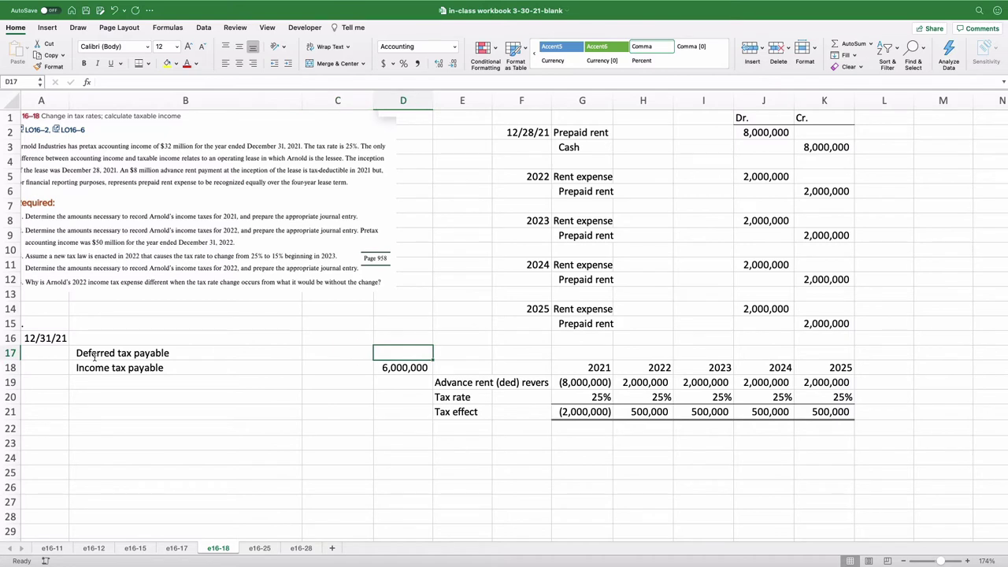
text(=)
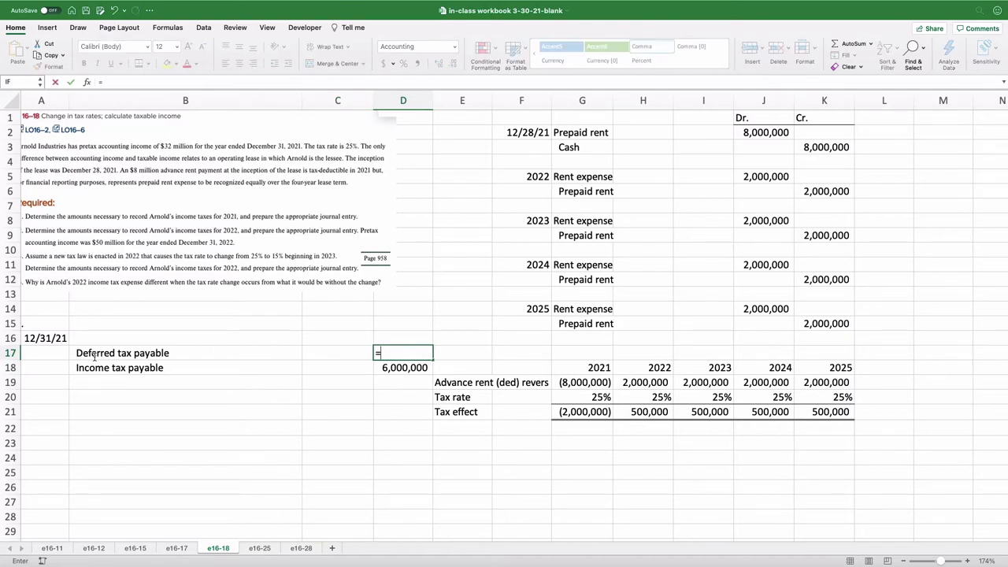
click(642, 410)
text(+)
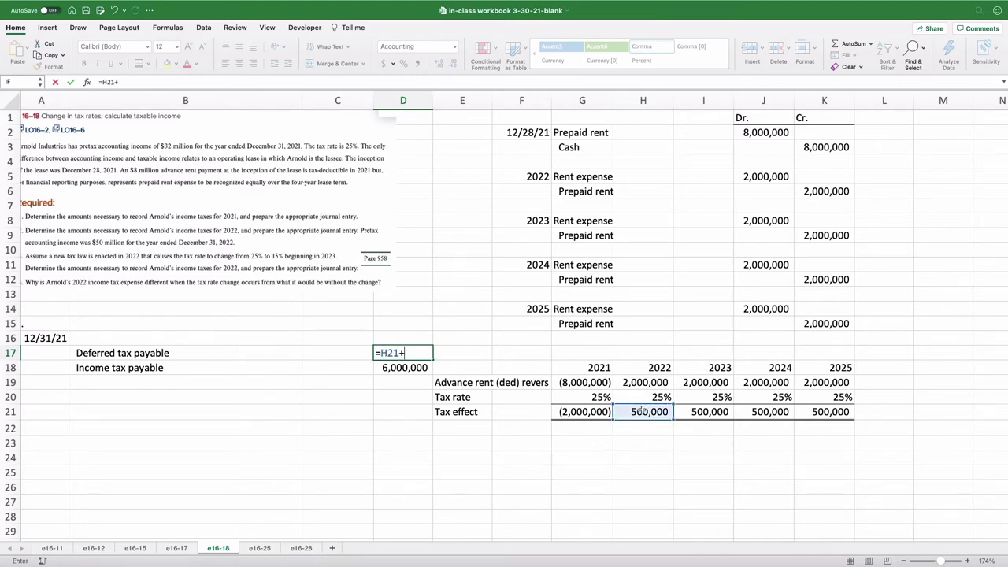
click(708, 411)
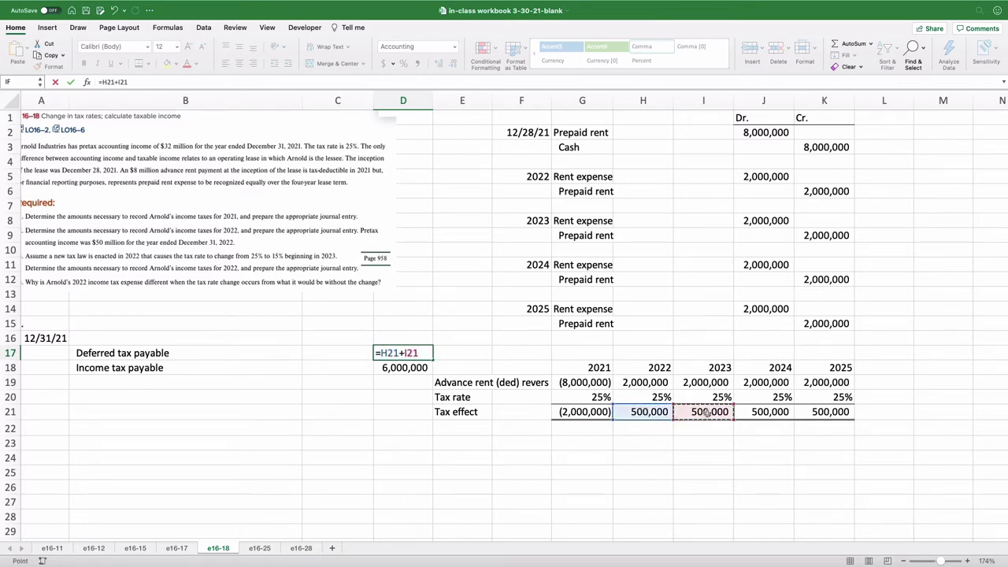
text(+)
click(772, 411)
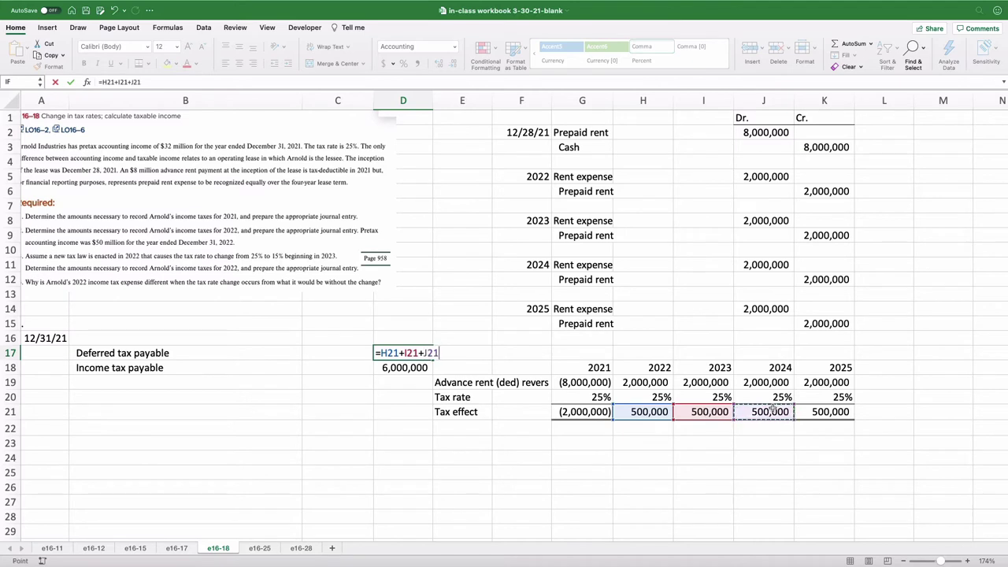
text(+)
click(819, 410)
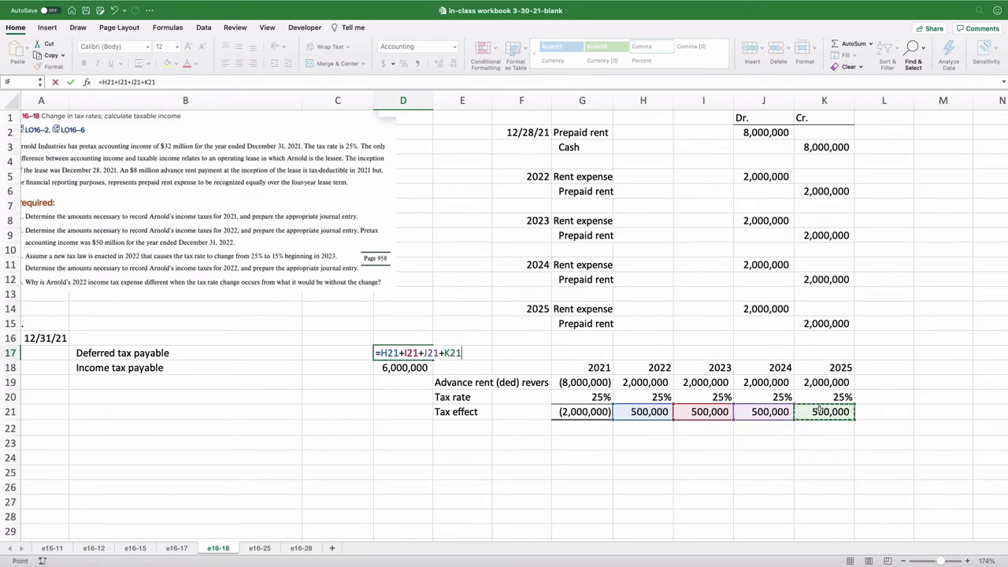
key(Return)
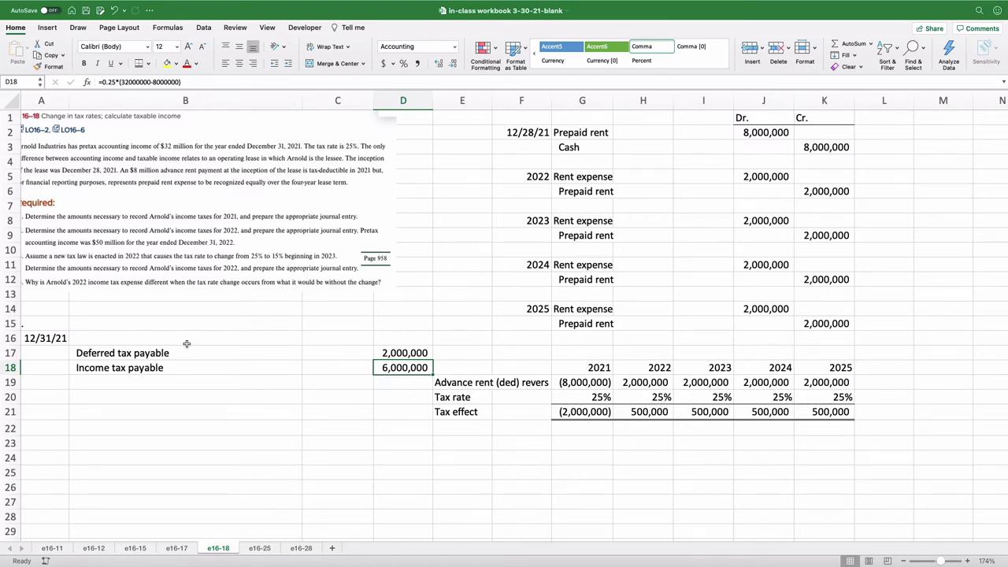
Step: Enter Income tax expense in B16 and calculate its debit in C16 as =D18+D17
click(101, 339)
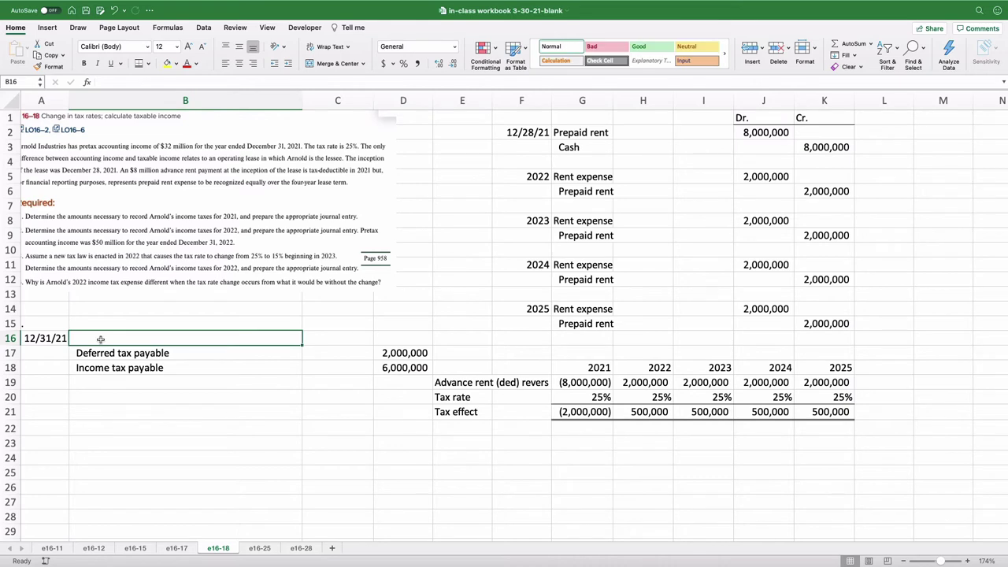
text(In)
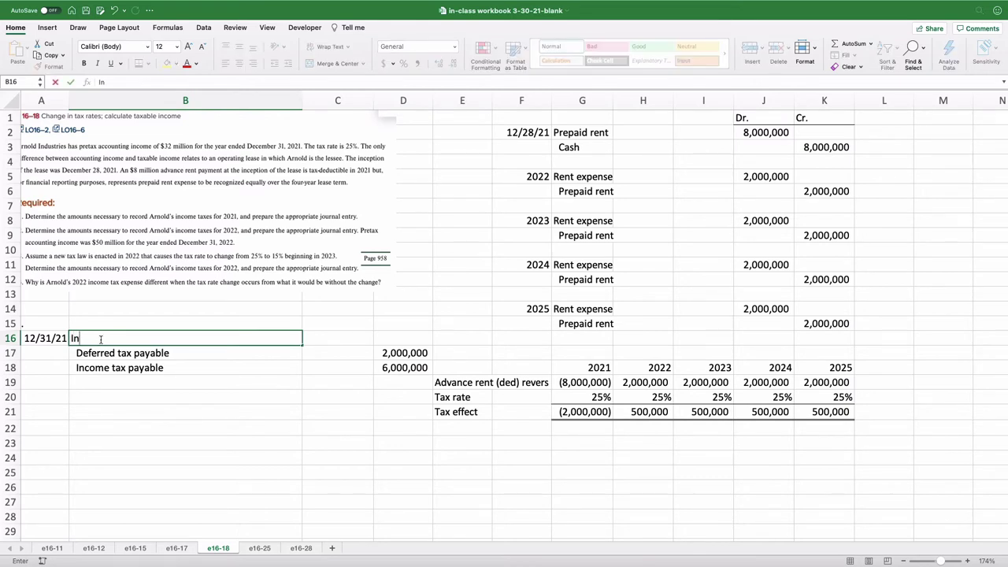
text(come tax expense)
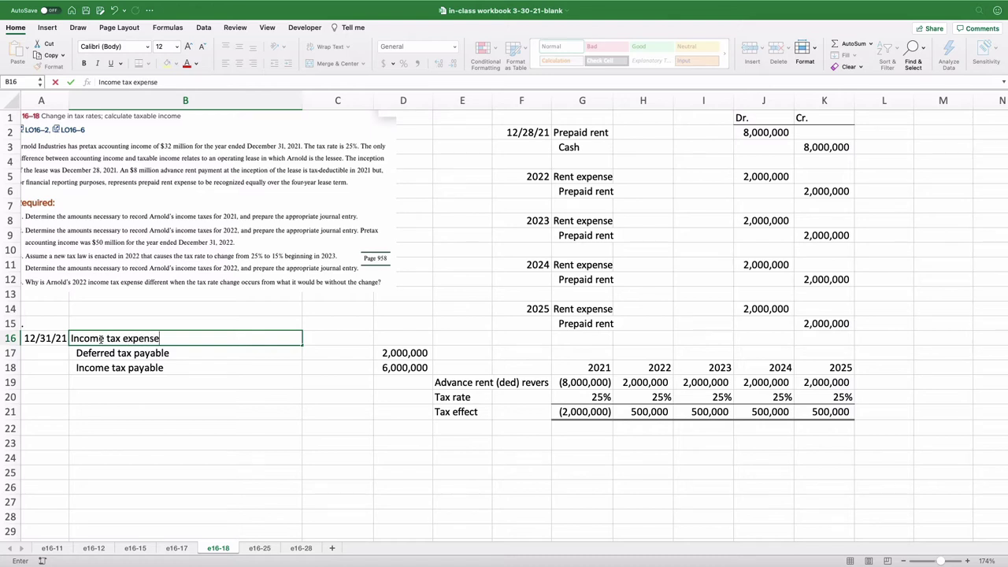
key(Tab)
text(=)
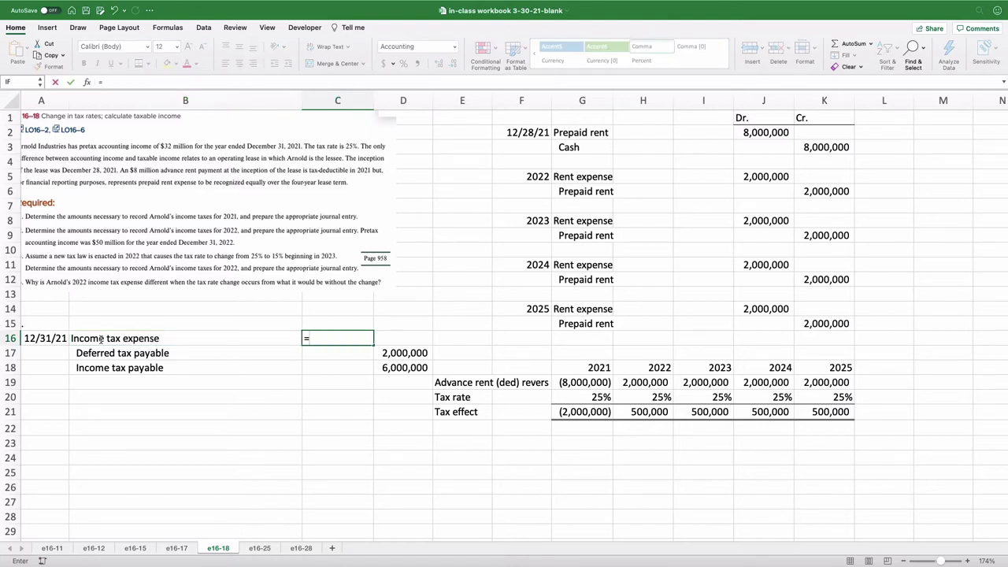
key(Down)
key(Down)
key(Right)
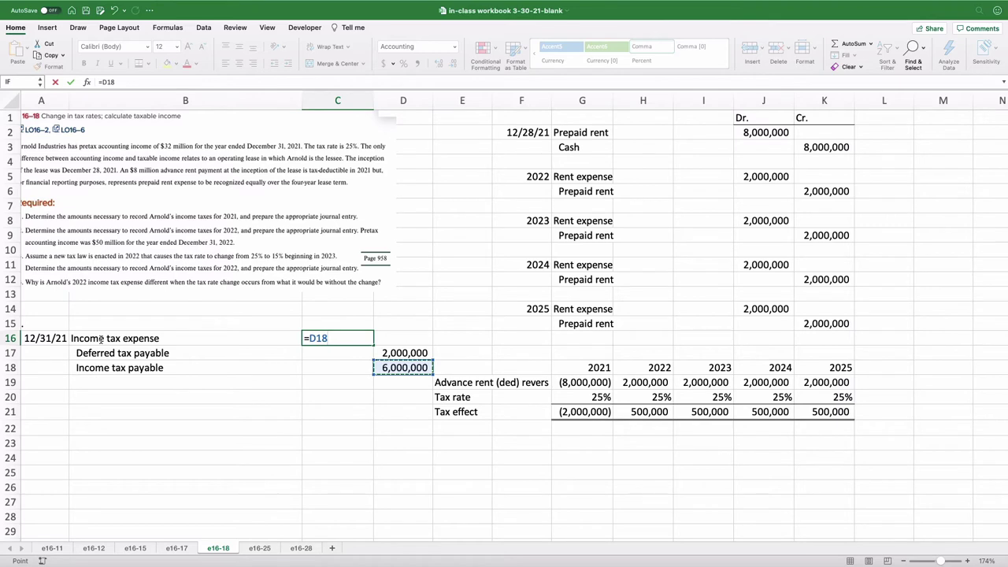
text(+)
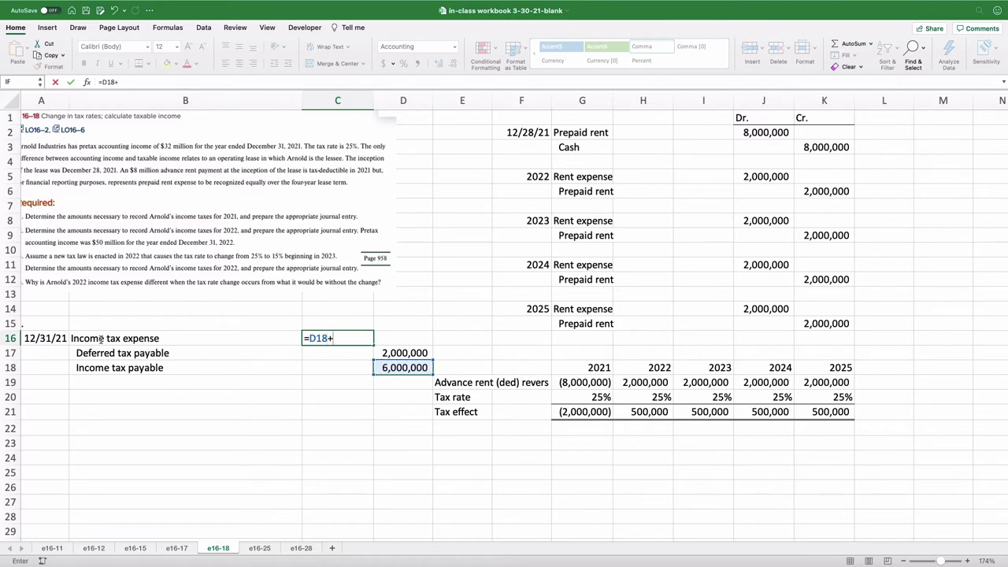
click(405, 354)
key(Return)
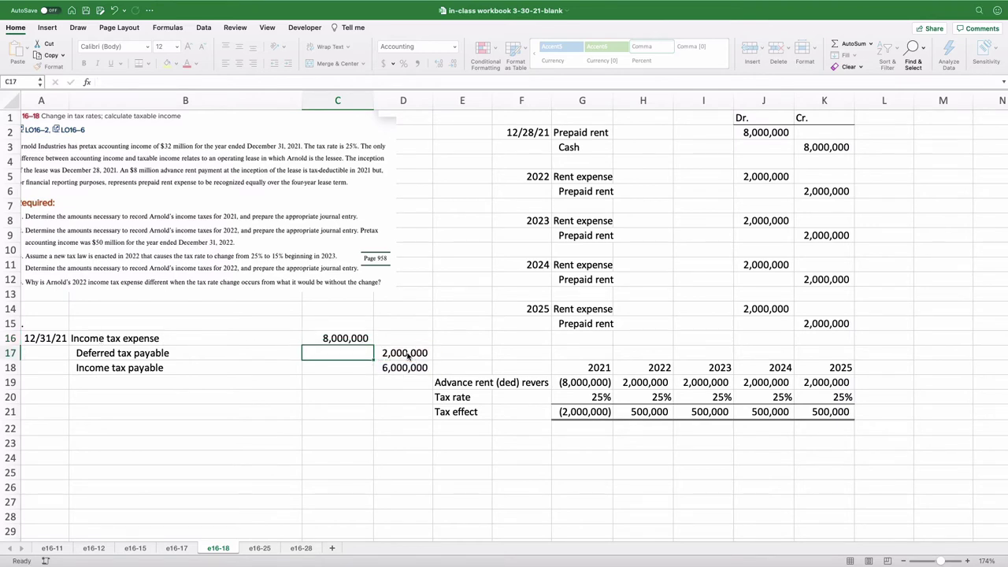
Step: Enter the journal entry explanation "To accrue income taxes at year end." in B19
key(Down)
key(Down)
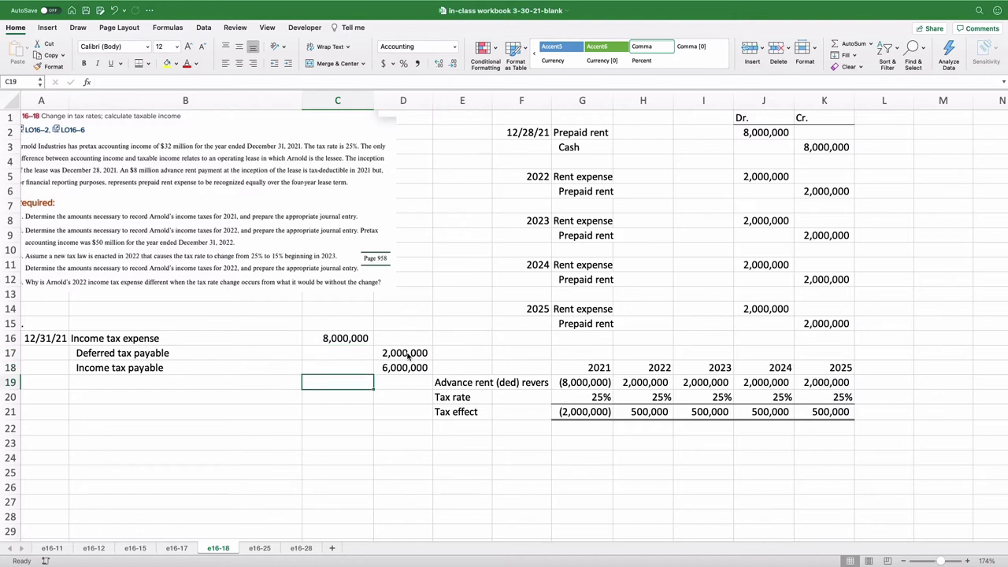
key(Left)
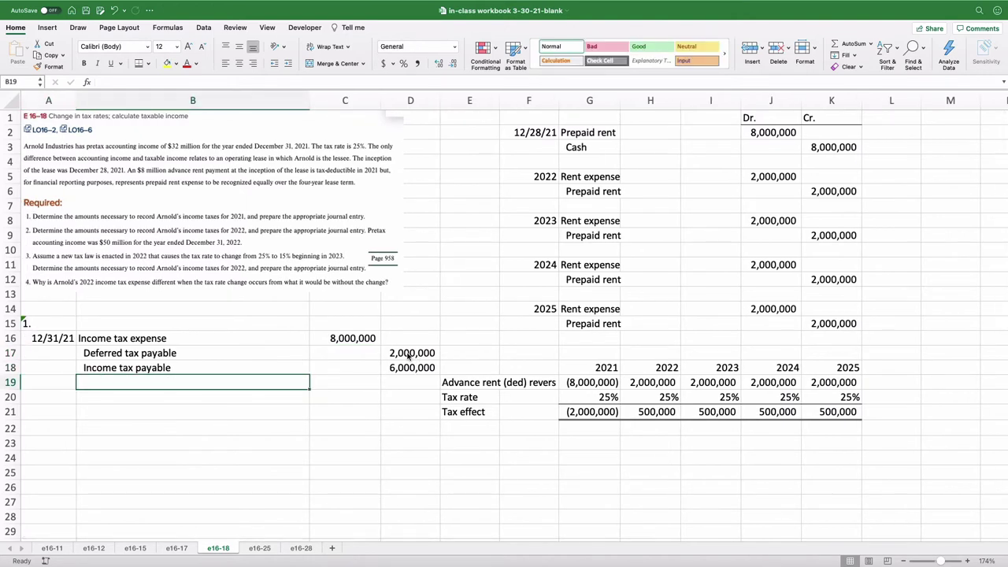
text(To acc)
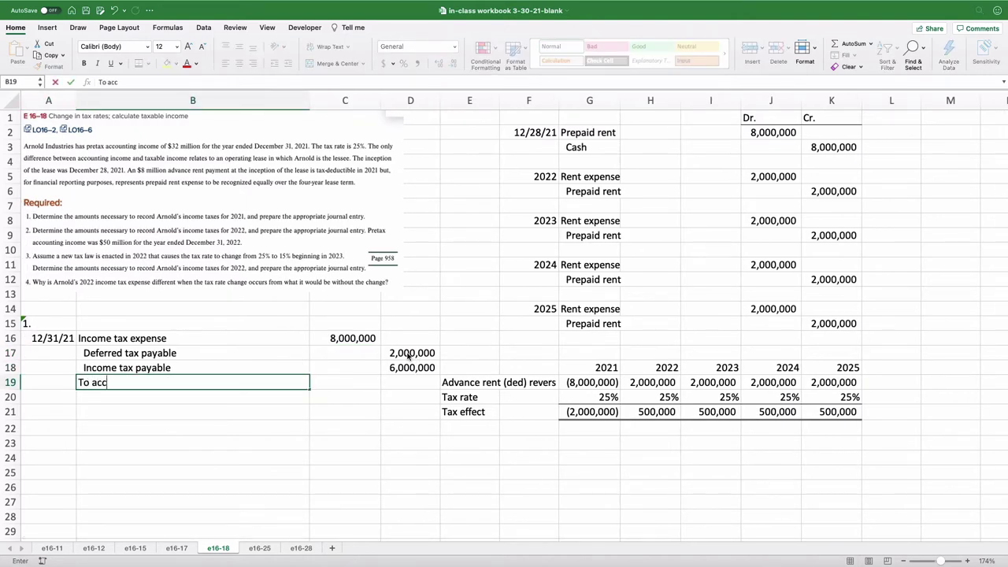
text(rue inco)
key(BackSpace)
key(BackSpace)
key(BackSpace)
key(BackSpace)
text(io)
key(BackSpace)
text(ncome taxes at year )
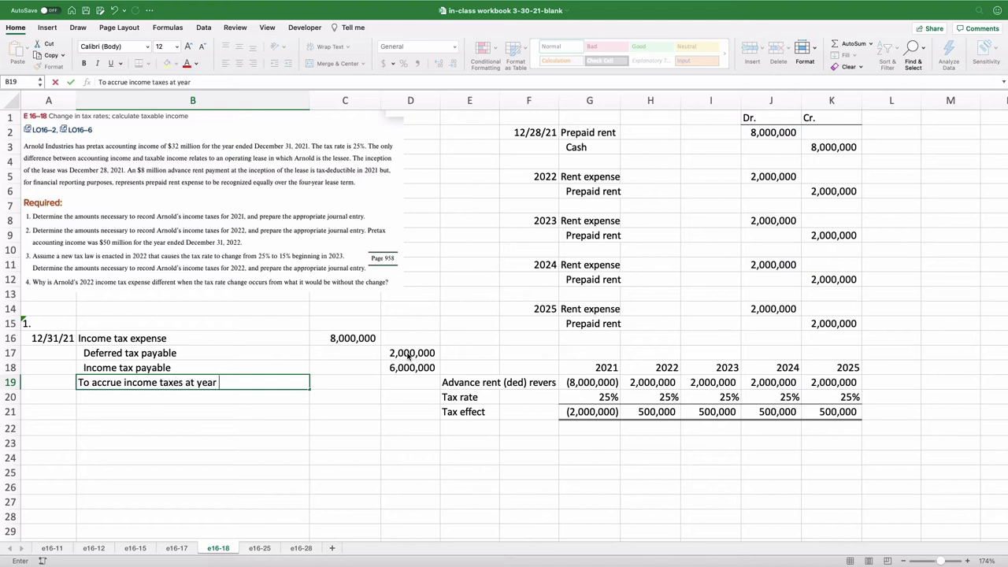
text(end.)
key(Return)
key(Down)
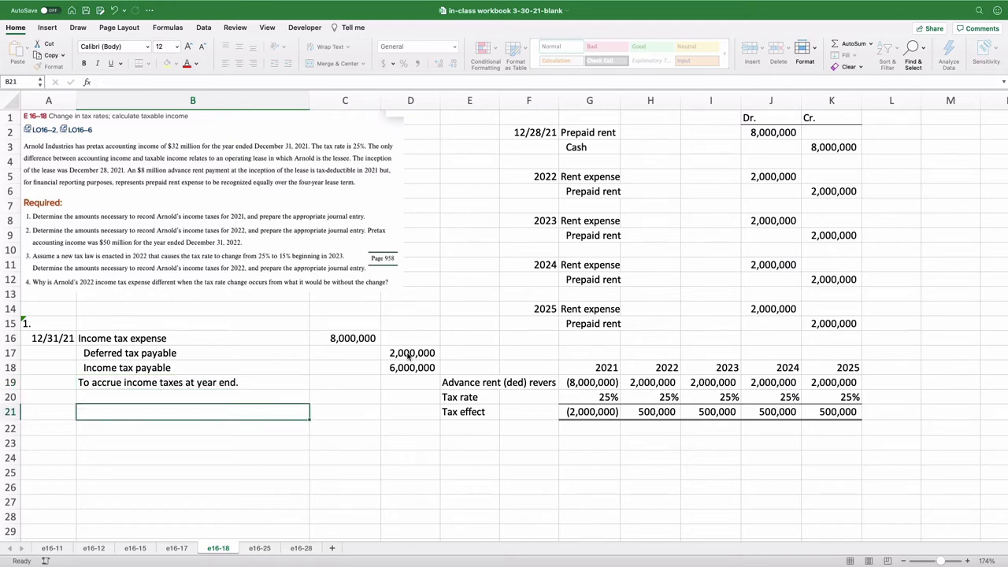
key(Left)
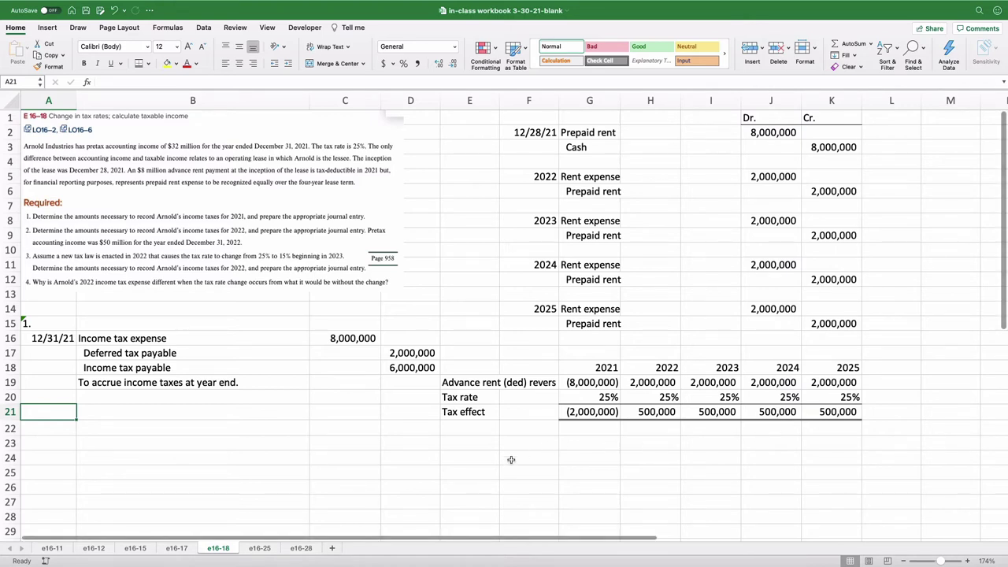
Step: Label E23 "2022 pretax accounting income" and enter 50,000,000 in H23, formatted with thousands separators and no decimals
click(479, 446)
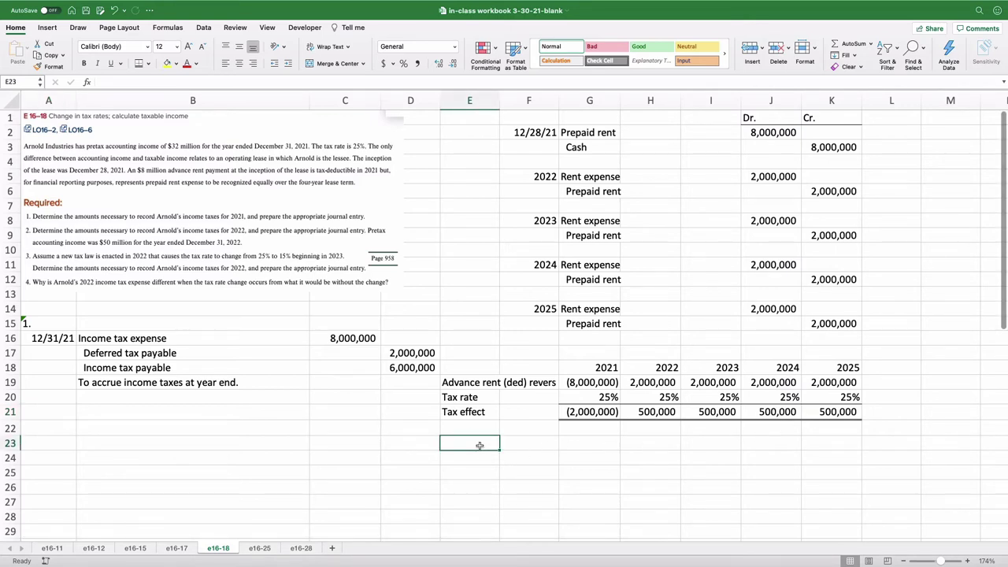
text(2022 p)
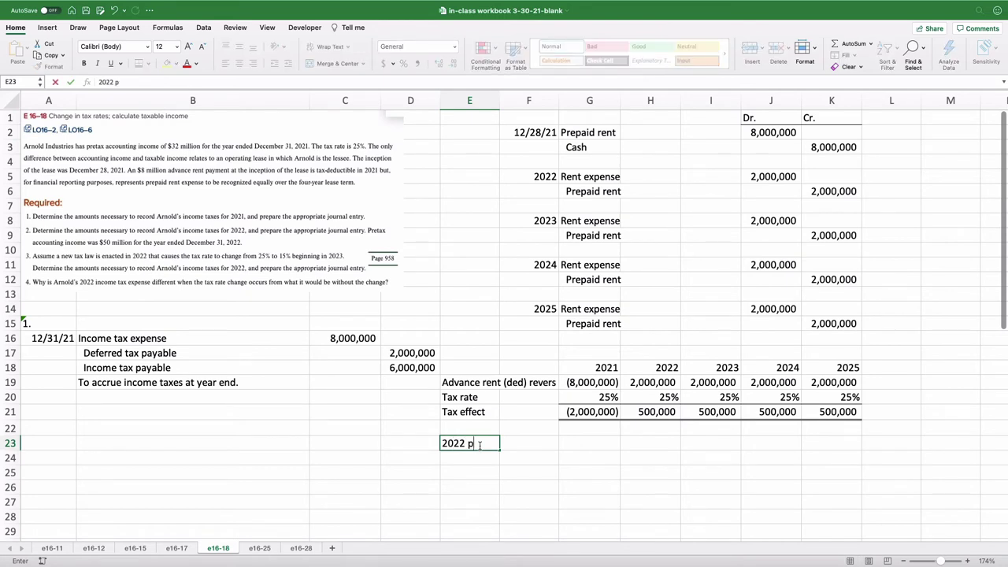
text(retax accounting income)
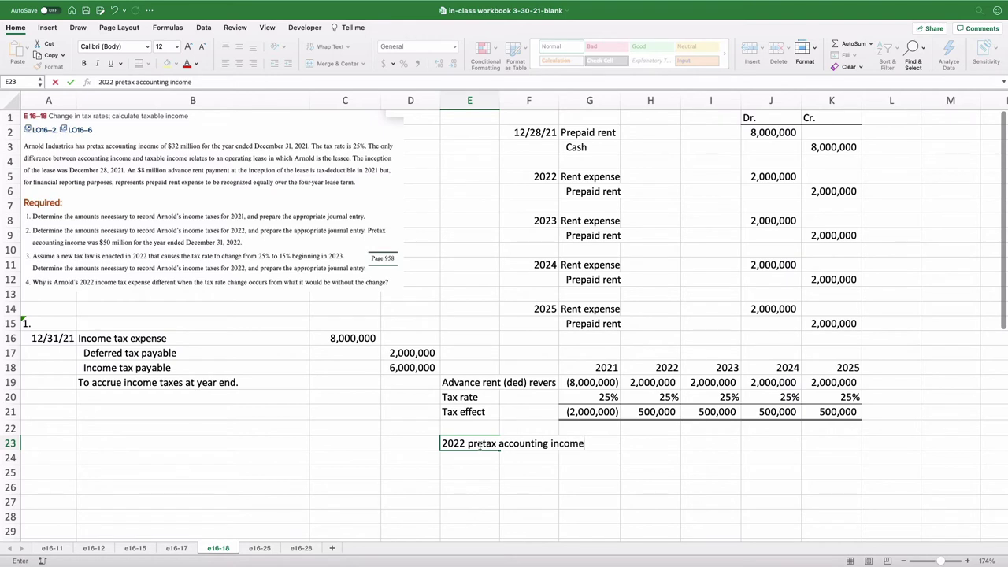
key(Tab)
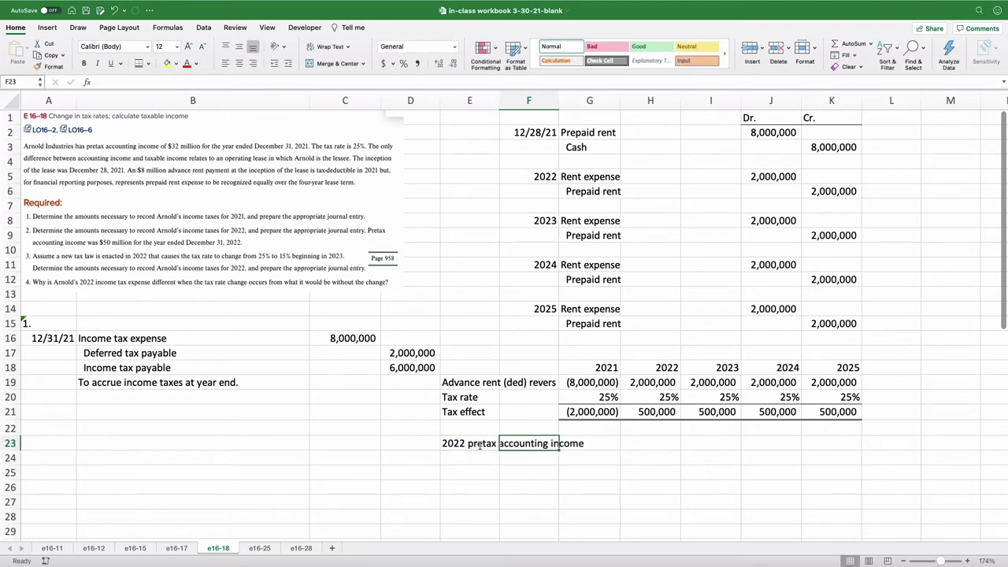
key(Tab)
key(Tab)
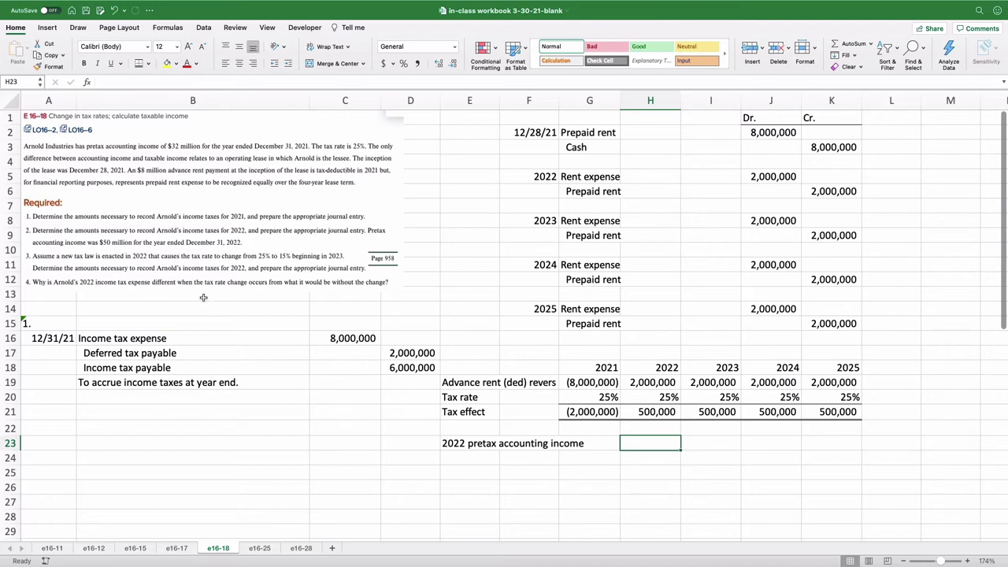
text(50000000)
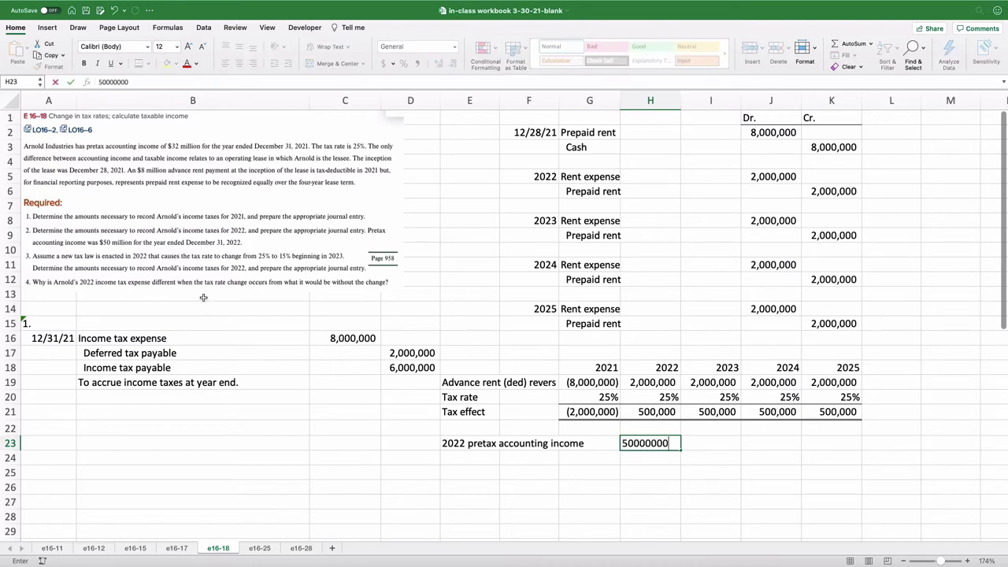
key(Return)
click(630, 443)
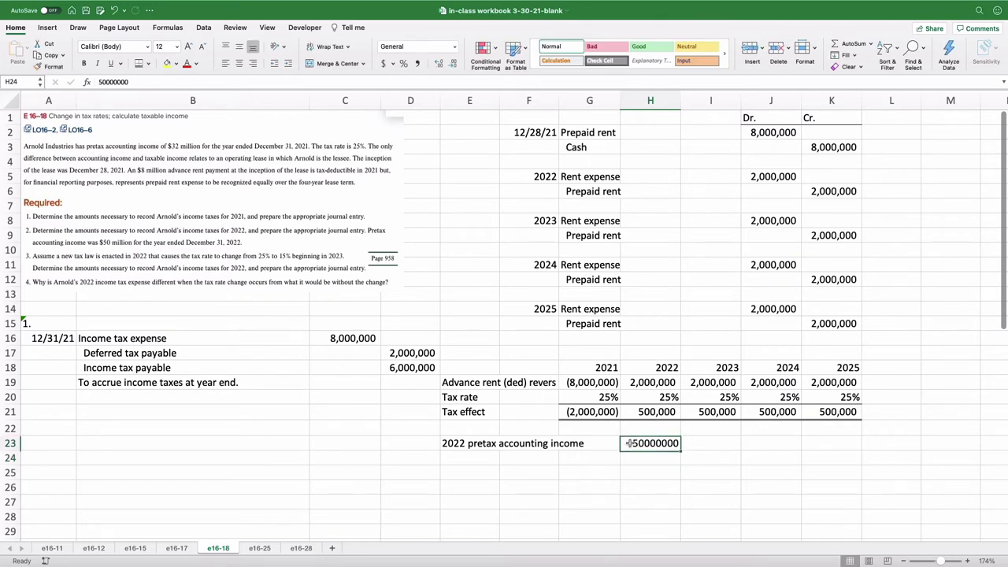
click(418, 65)
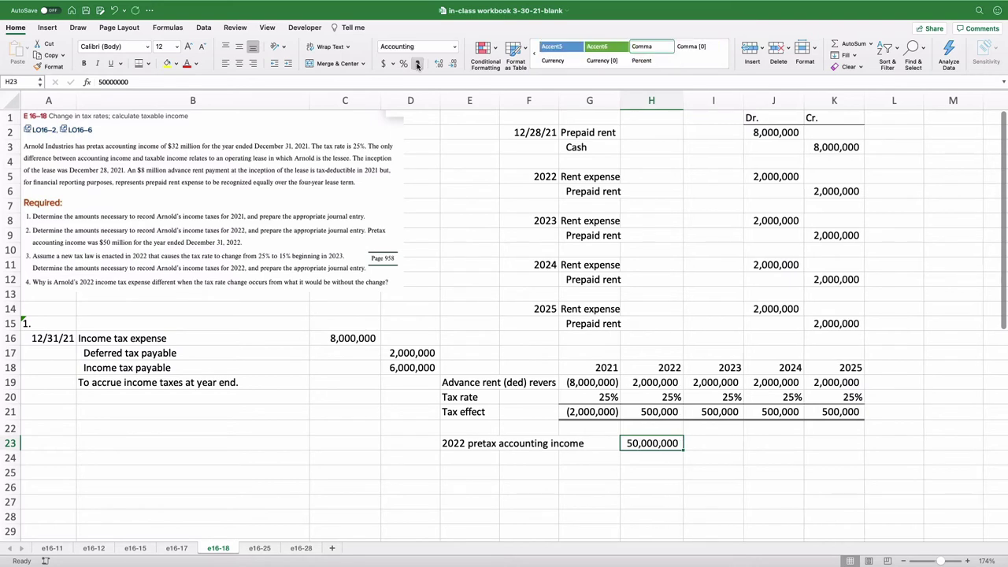
Step: Enter the label "Add: reversal effect of prepaid rent" in E24, below the pretax accounting income line
click(456, 458)
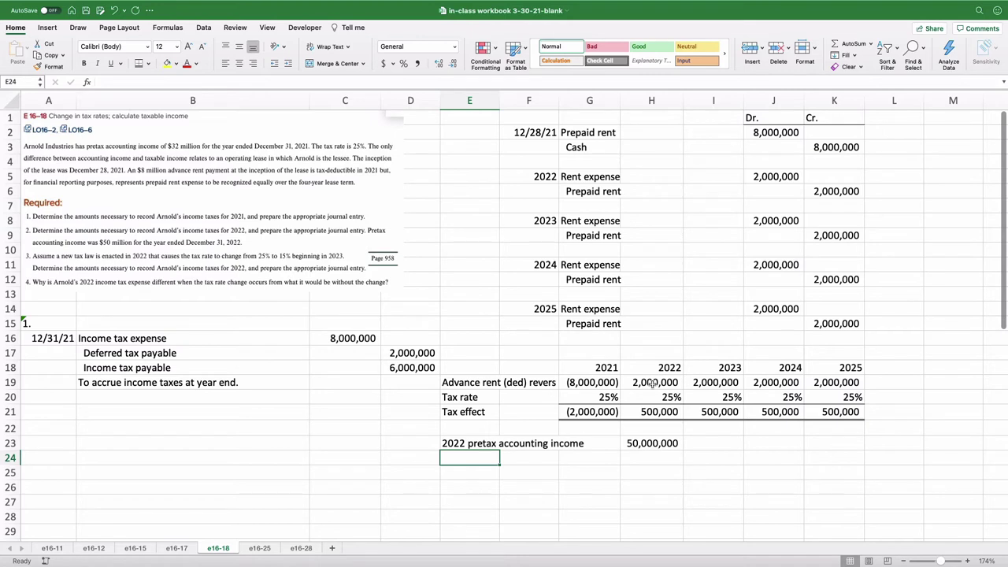
text(Add)
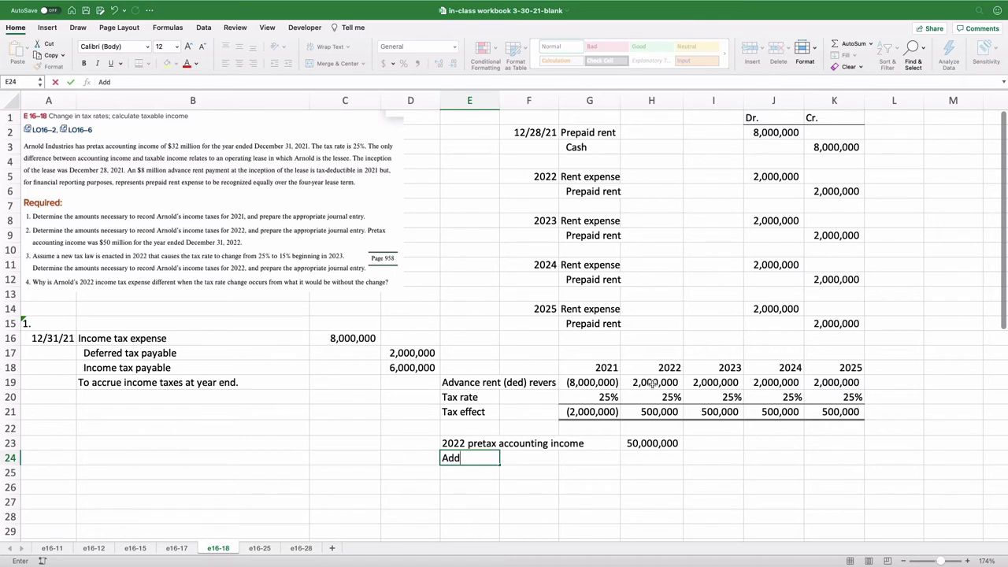
text(: reversal effect )
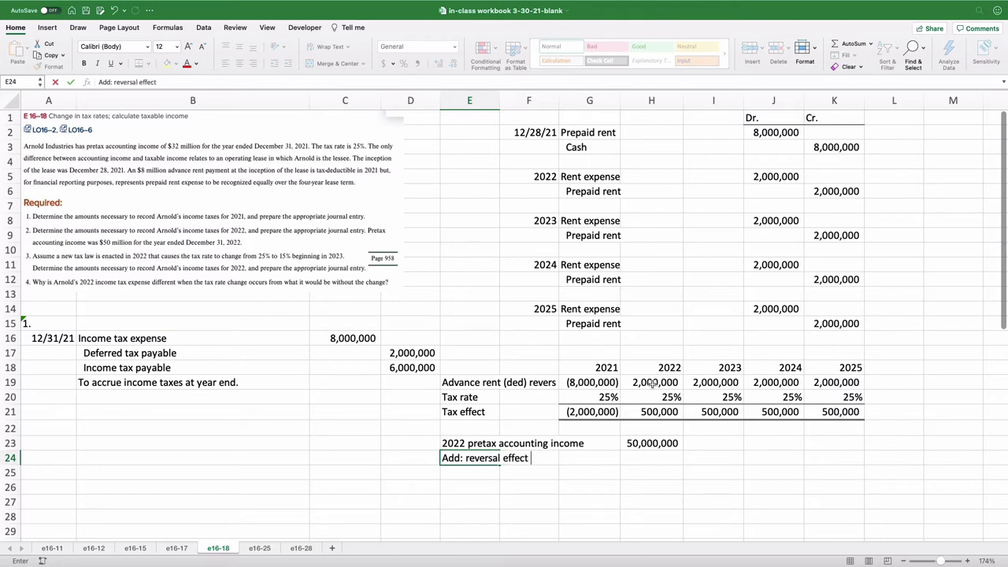
text(of prepaid rent)
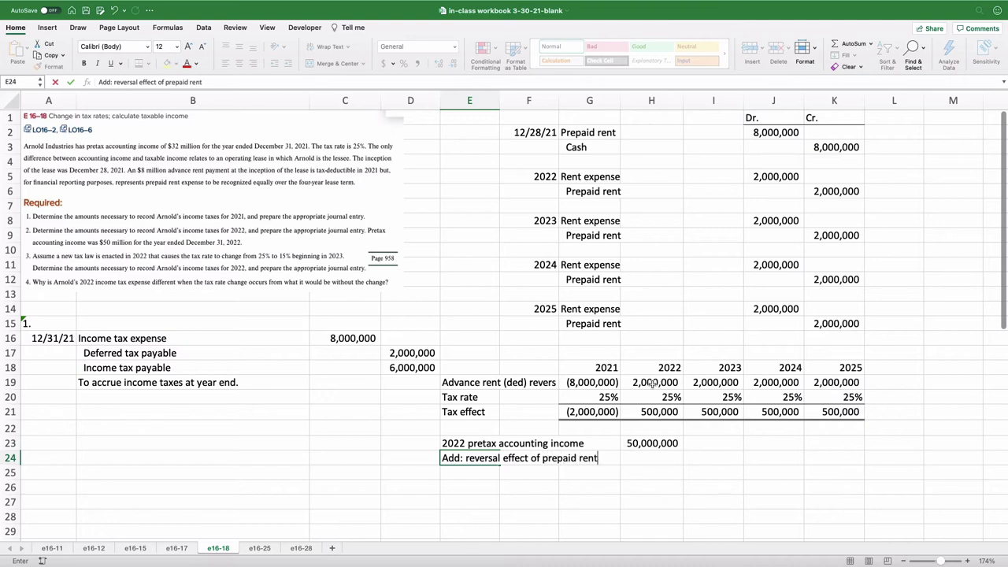
Step: Link H24 to the 2022 advance rent reversal amount with =H19
key(Right)
key(Right)
key(Right)
text(=)
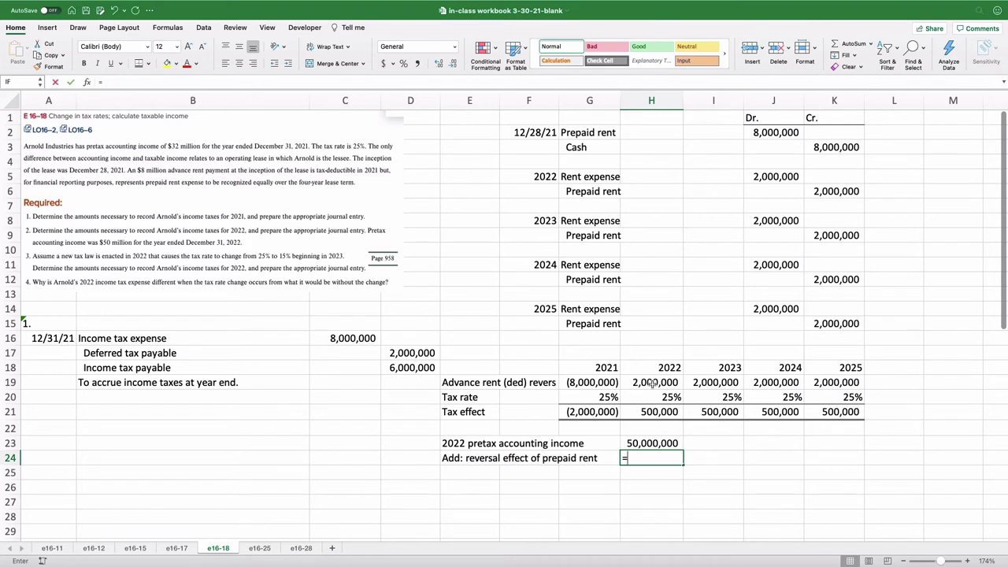
key(Up)
key(Up)
key(Up)
key(Up)
key(Up)
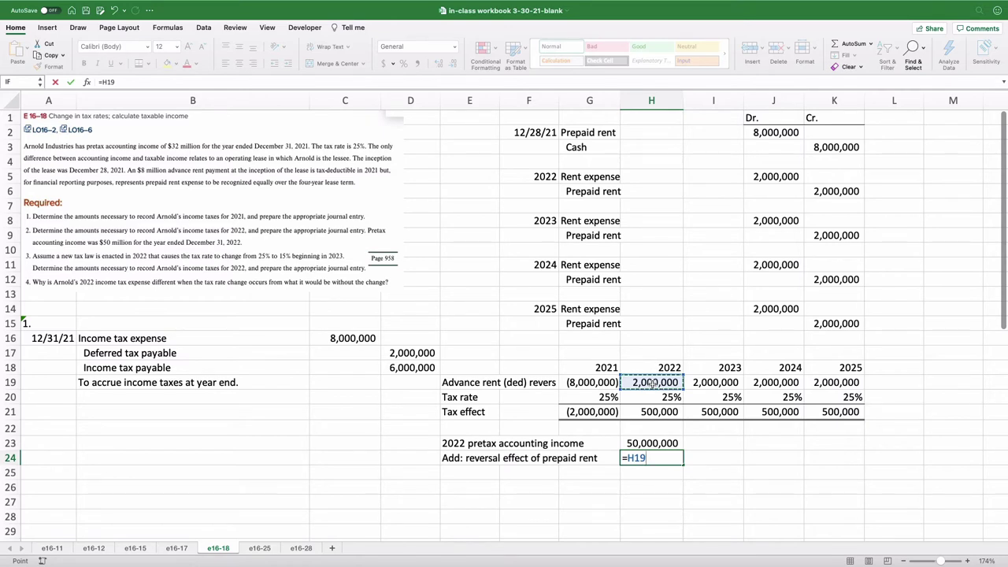
key(Return)
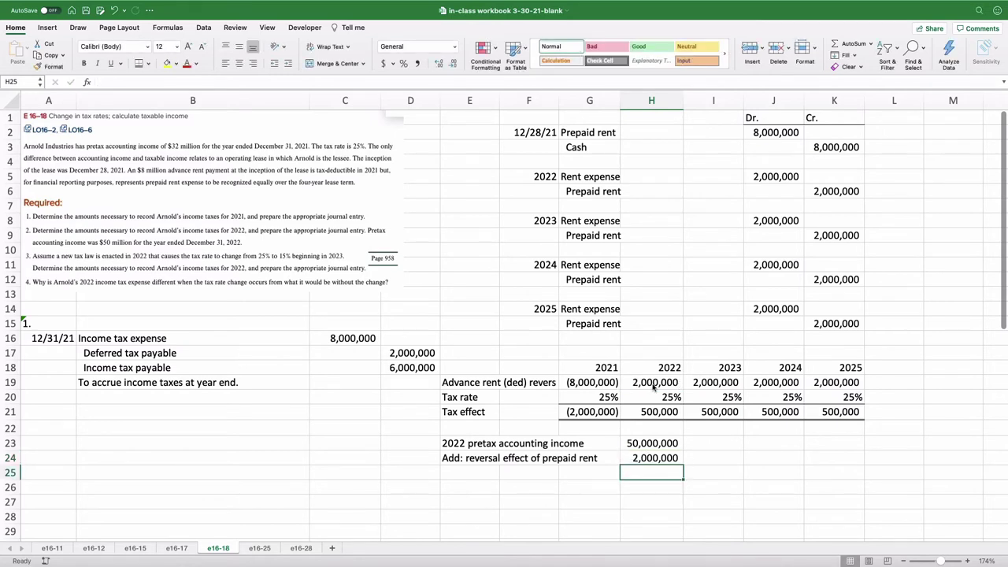
Step: Enter an indented "Taxable income" label in E25, below the prepaid rent reversal line
key(Left)
key(Left)
key(Left)
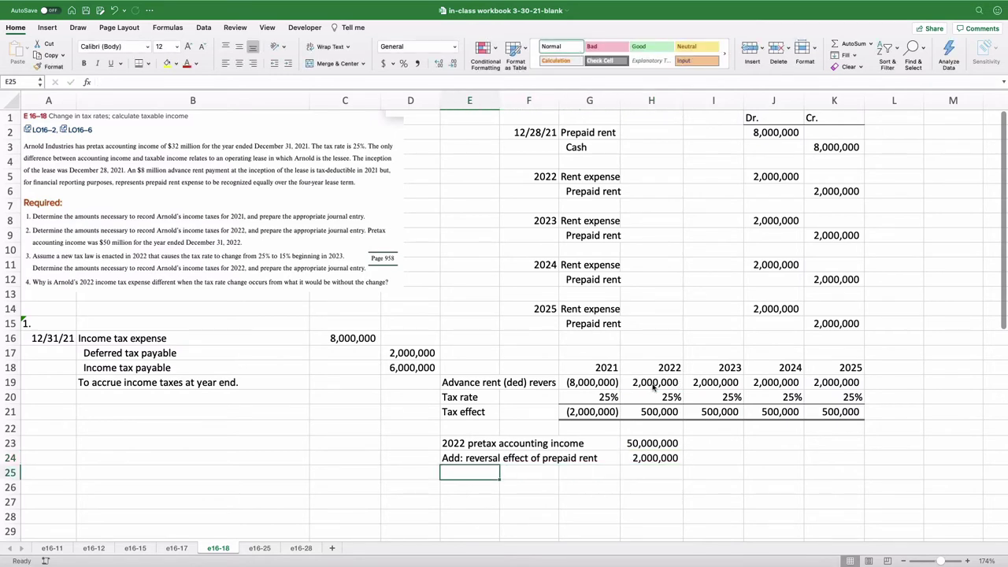
text(Ta)
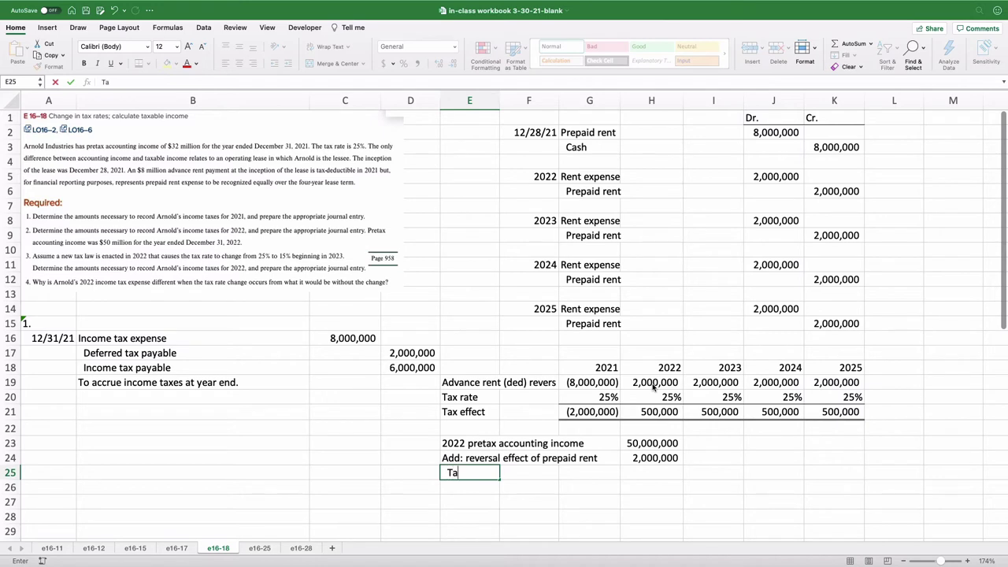
text(xable incomwe)
key(BackSpace)
text(e)
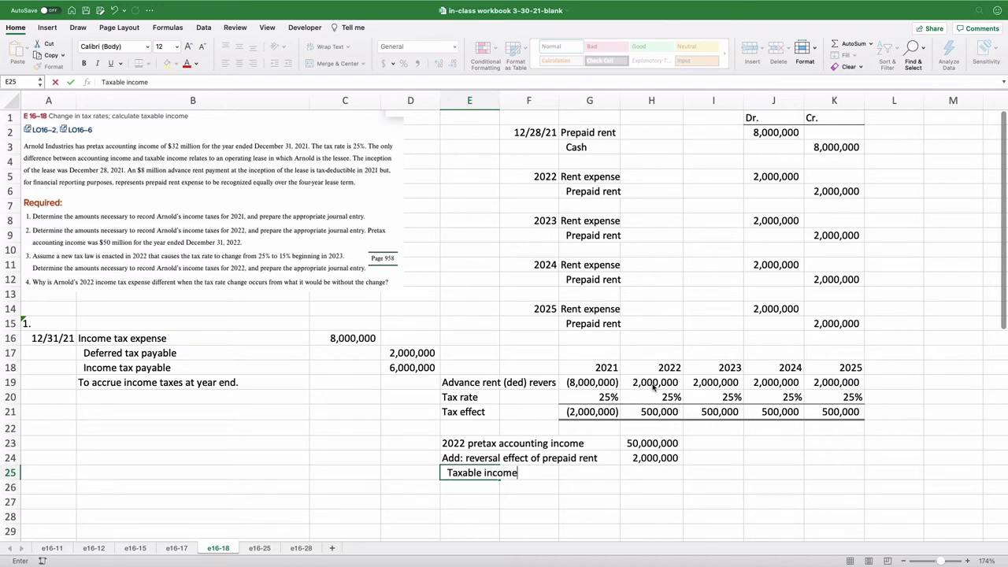
Step: Calculate taxable income in H25 as =H23+H24 and give the cell a top and double bottom border
key(Tab)
key(Tab)
key(Tab)
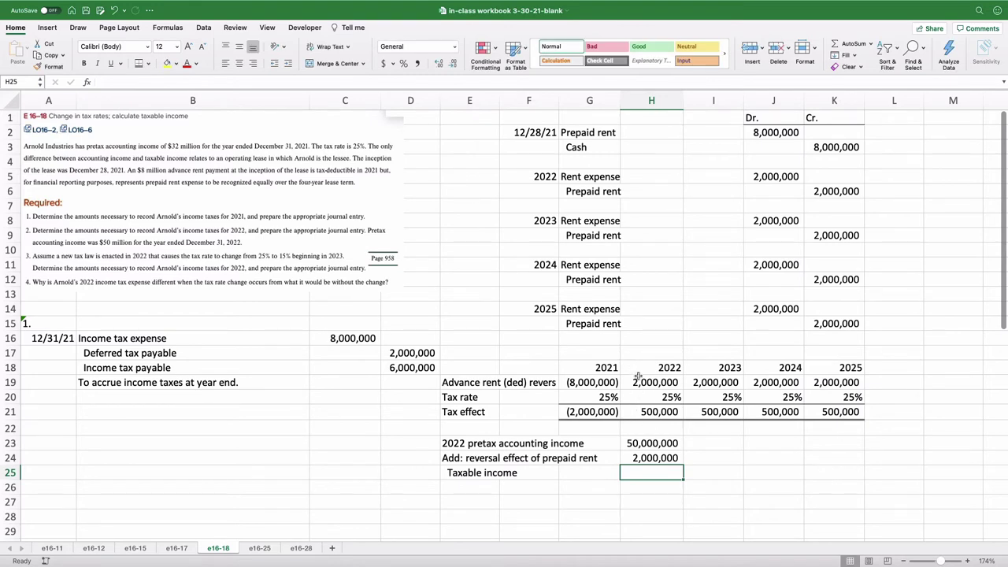
text(=)
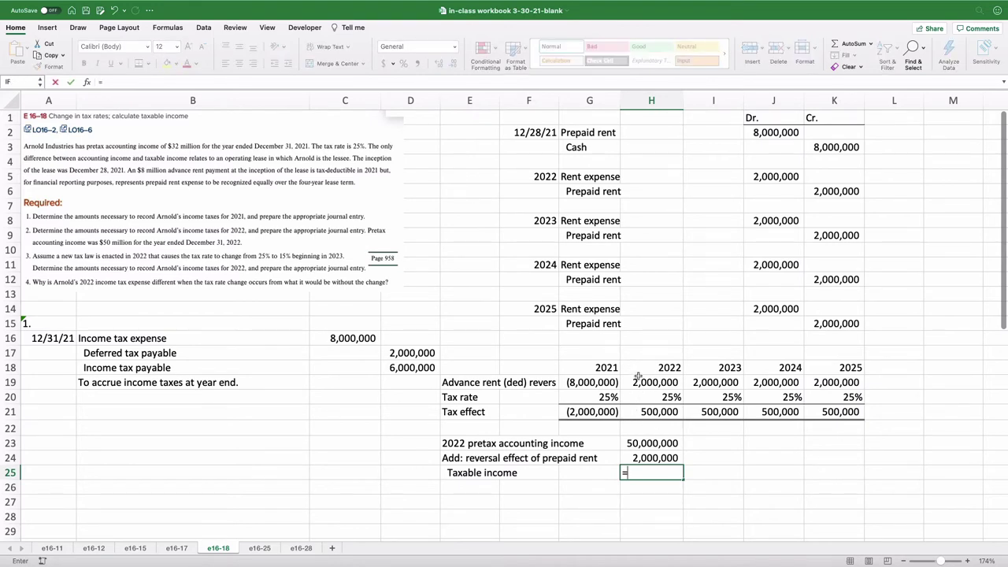
key(Up)
key(Up)
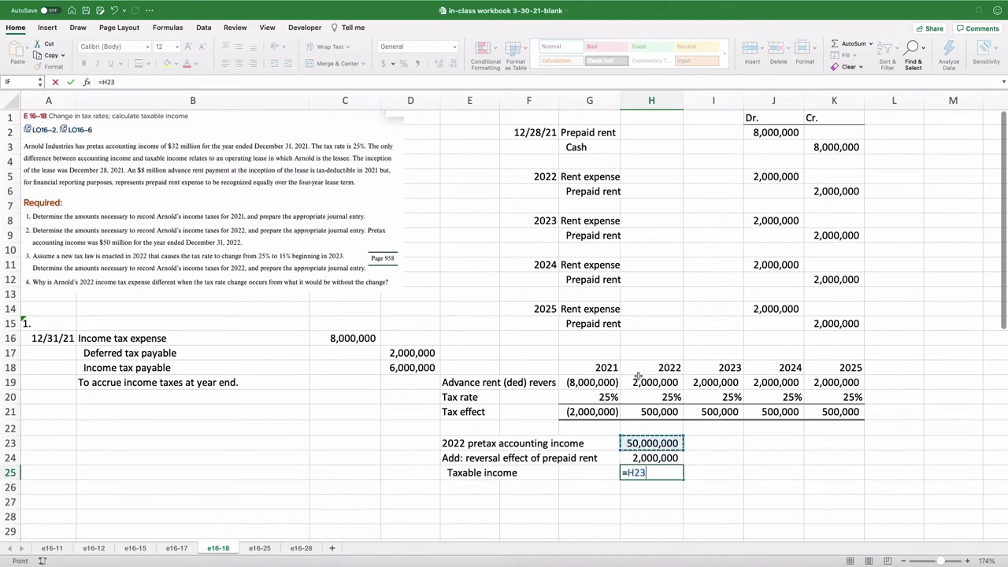
text(+)
key(Up)
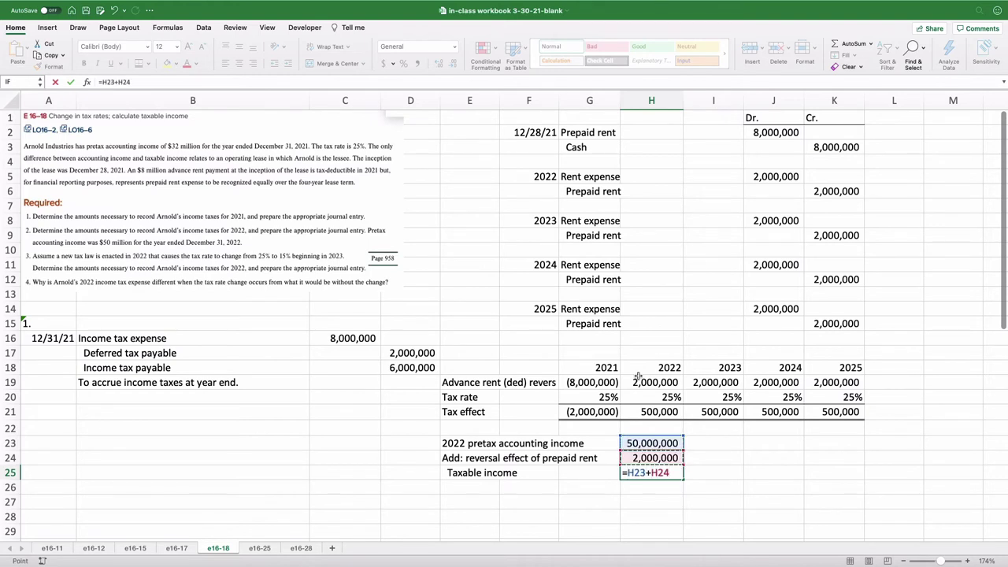
key(Return)
key(Up)
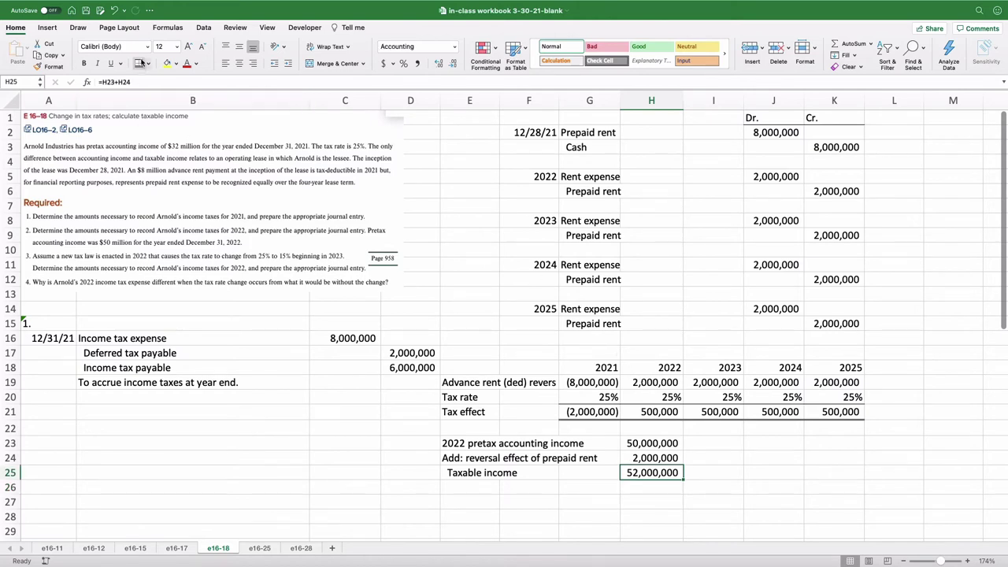
Step: Change the label in E25 to "2022 Taxable income", keeping its indent
click(477, 471)
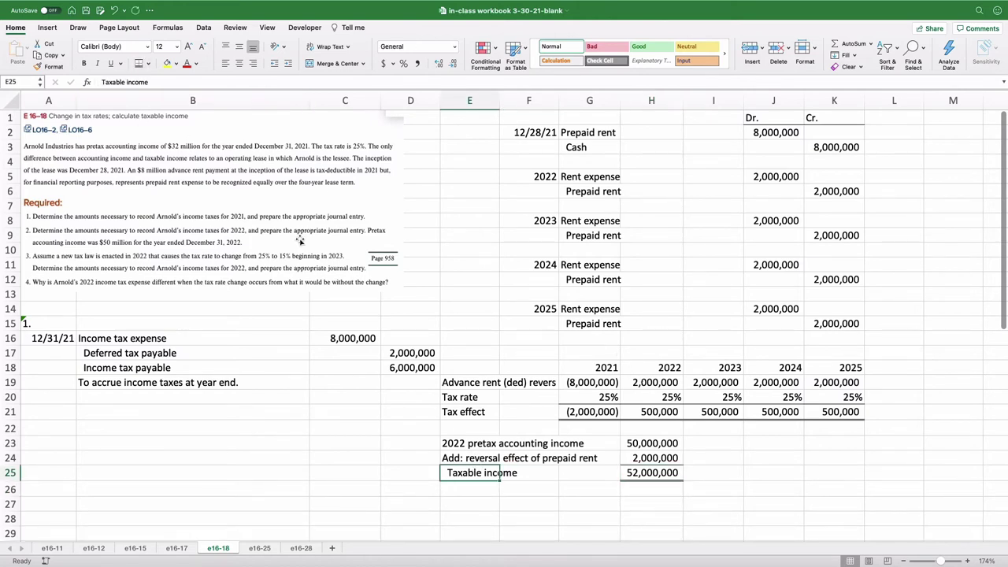
click(101, 82)
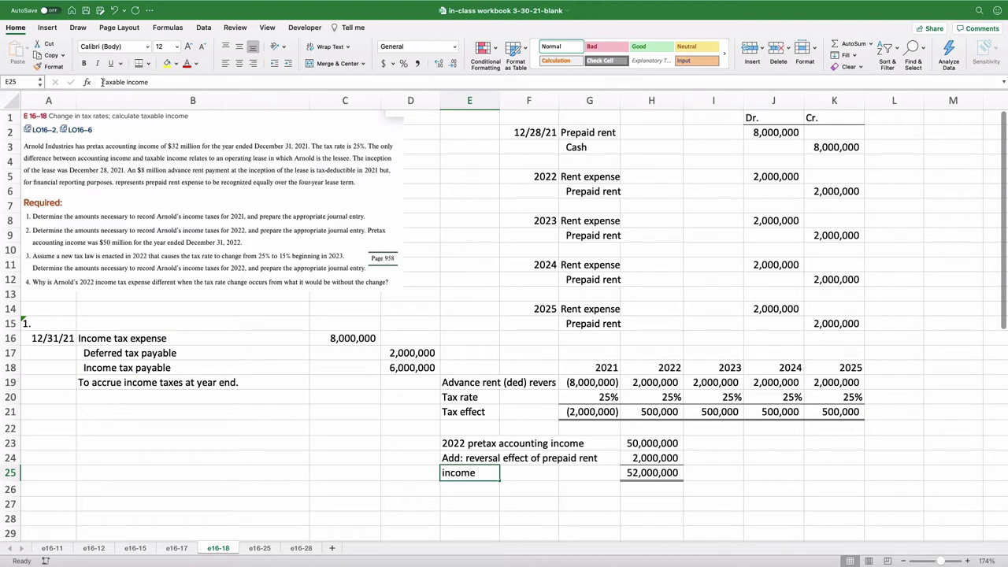
text(2022)
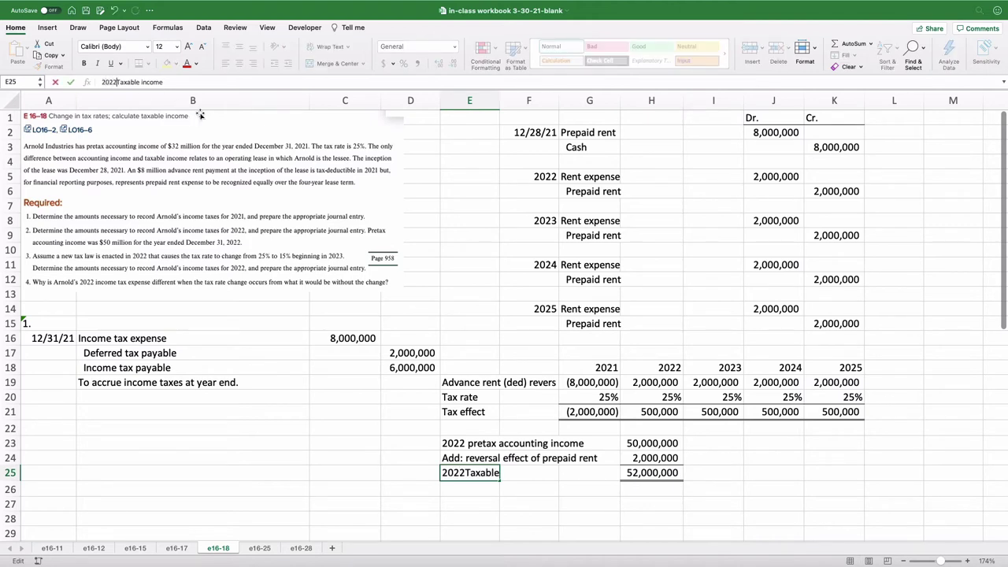
key(Return)
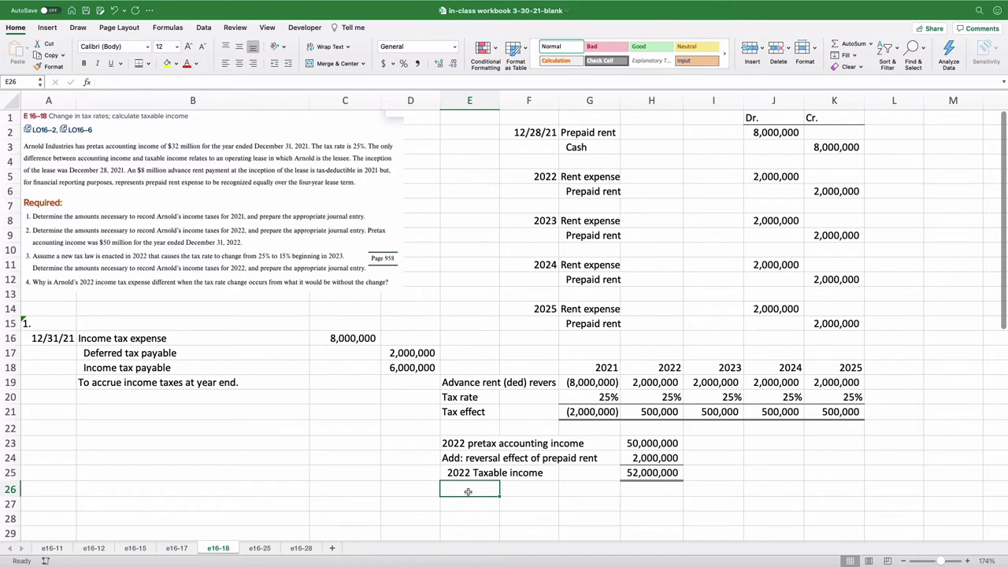
Step: Enter the label "2022 tax payable" in E26, below the taxable income line
text(2022)
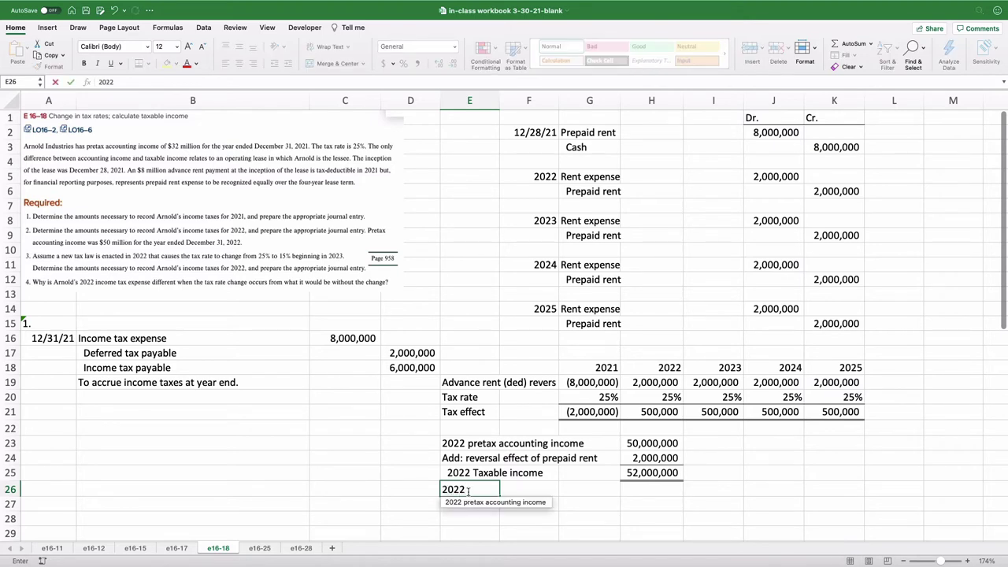
text( tax pa)
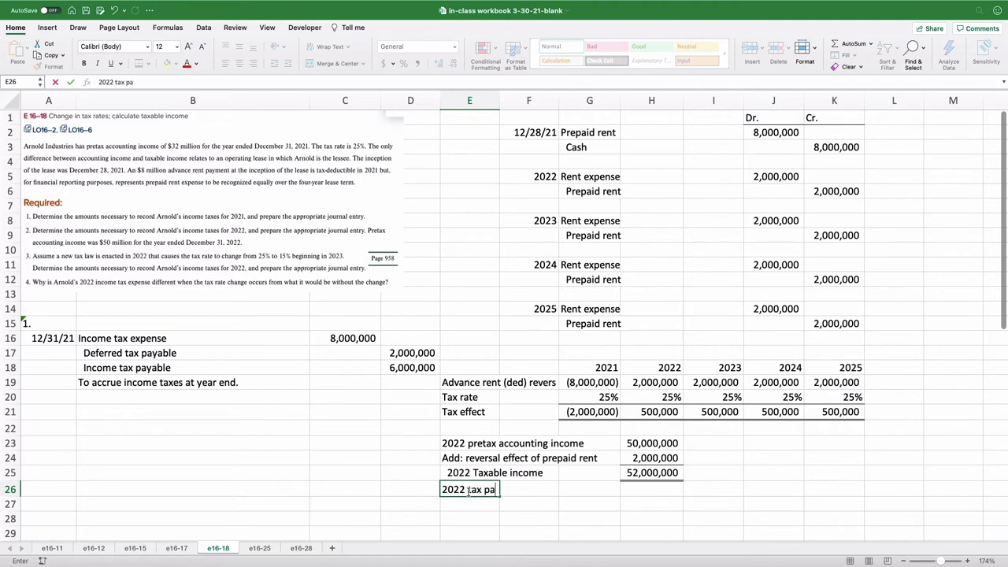
text(yable)
Step: Calculate the 2022 tax payable in H26 as =H25*0.25, formatted with thousands separators and no decimals
key(Tab)
key(Tab)
key(Tab)
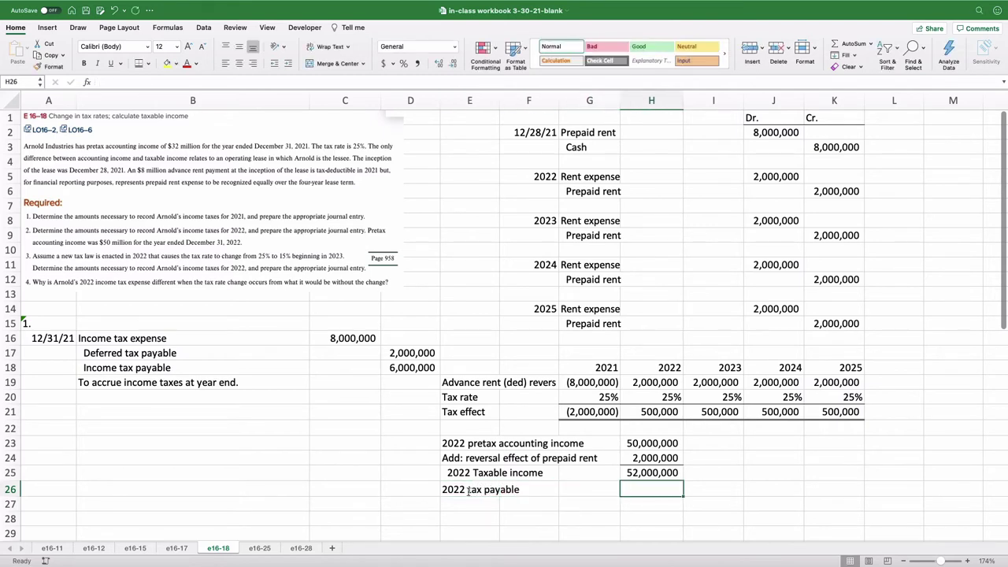
text(=)
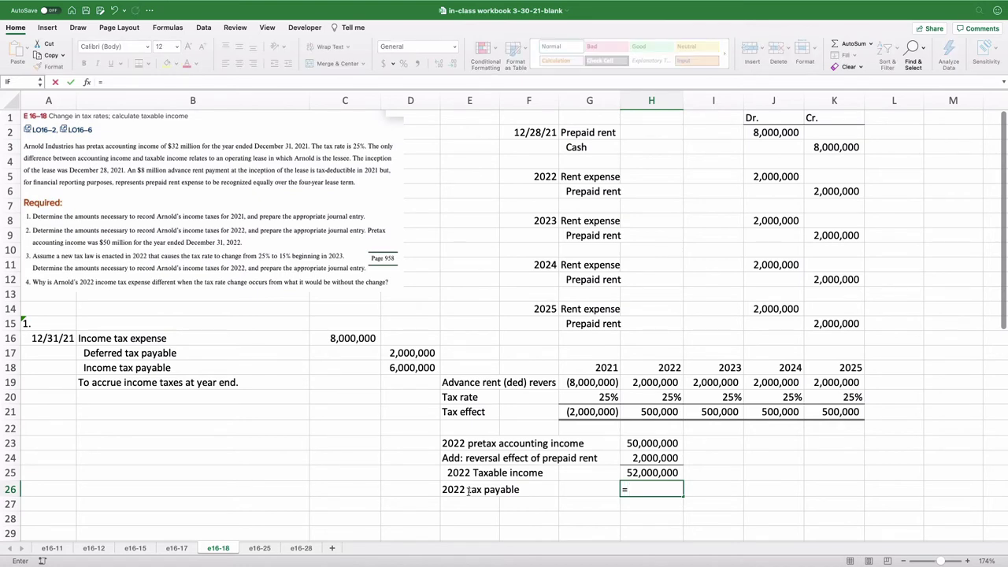
key(Up)
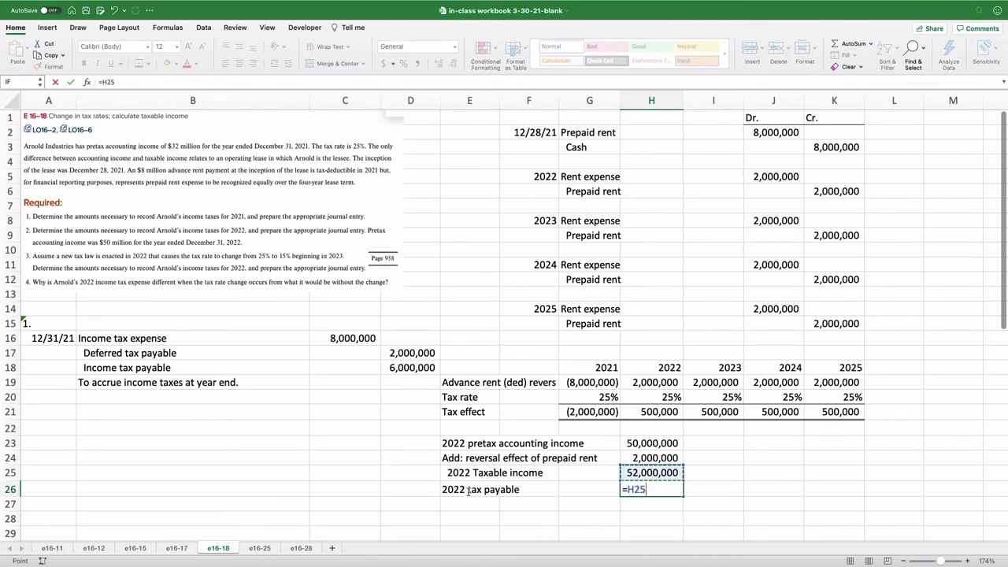
text(*0)
text(.25)
key(Return)
key(Up)
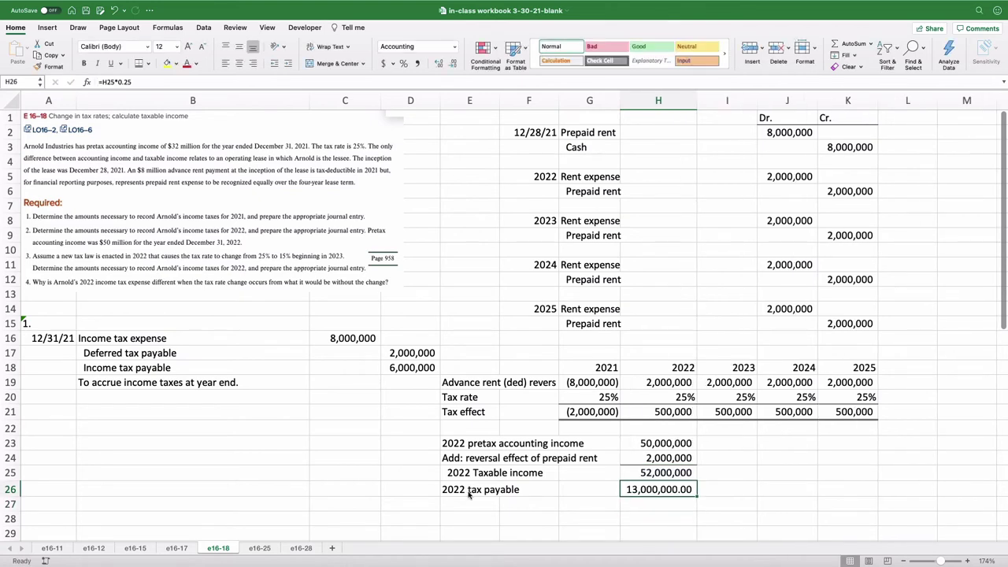
click(417, 63)
Step: Enter the date 12/31/22 in A21 to start the 2022 income tax journal entry
click(46, 411)
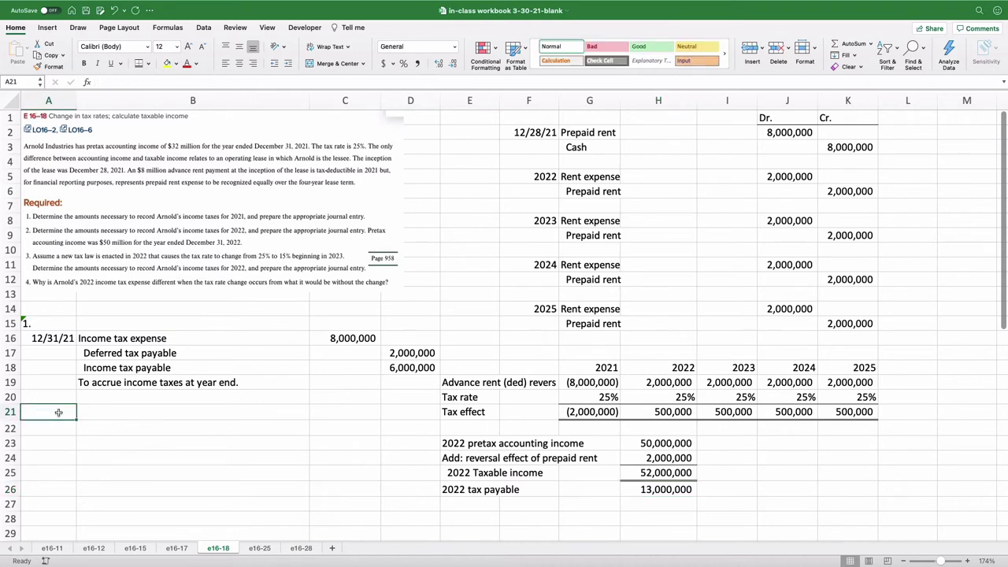
text(12/31/)
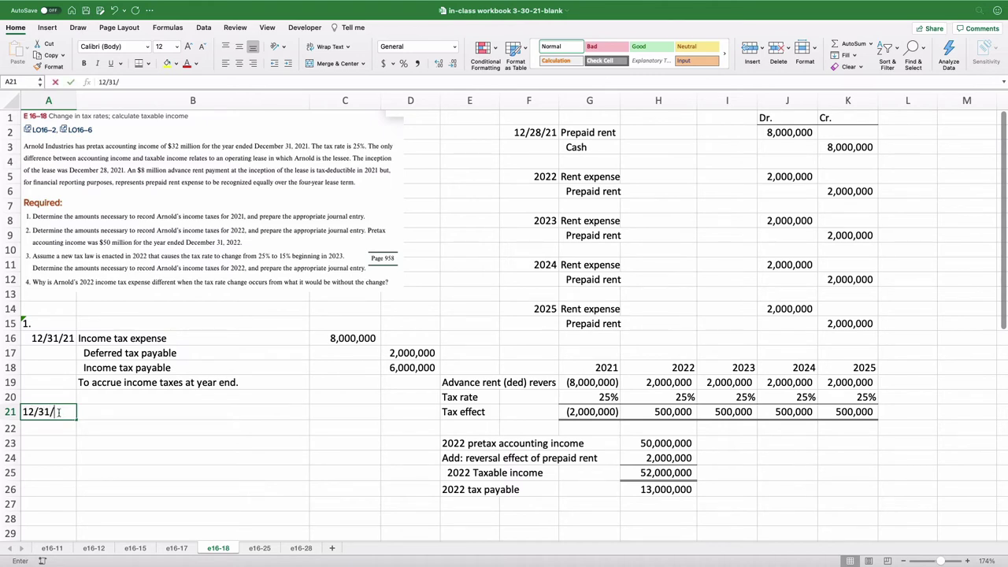
text(22)
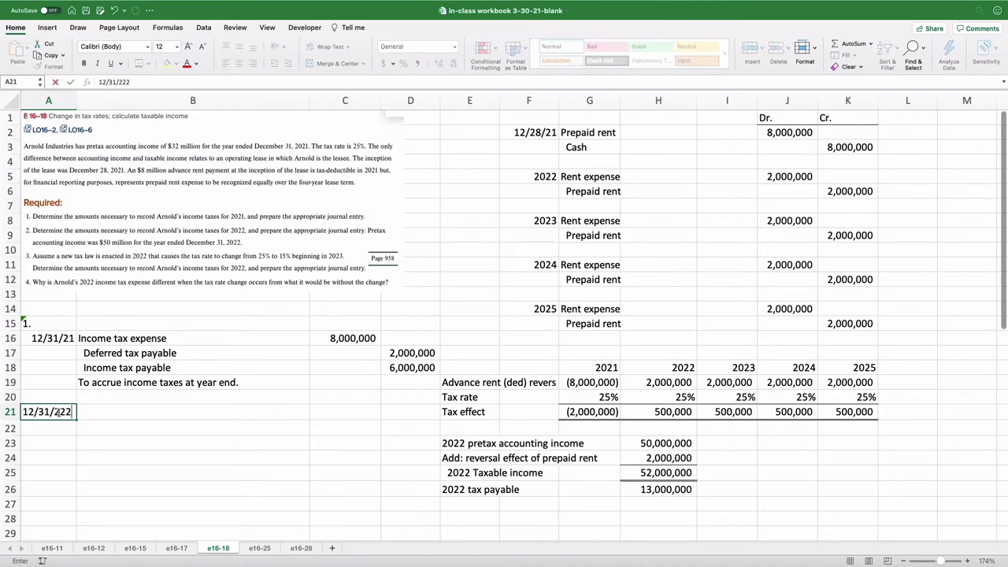
key(Return)
Step: Enter the indented credit account "Income taxes payable" in B23, two rows below the 12/31/22 date line
key(Tab)
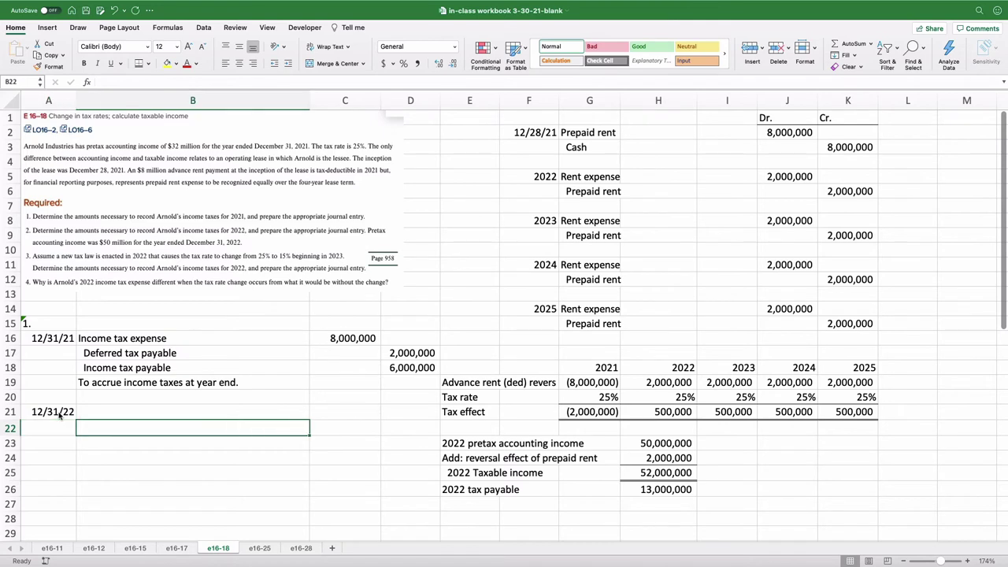
key(Return)
text(IOn)
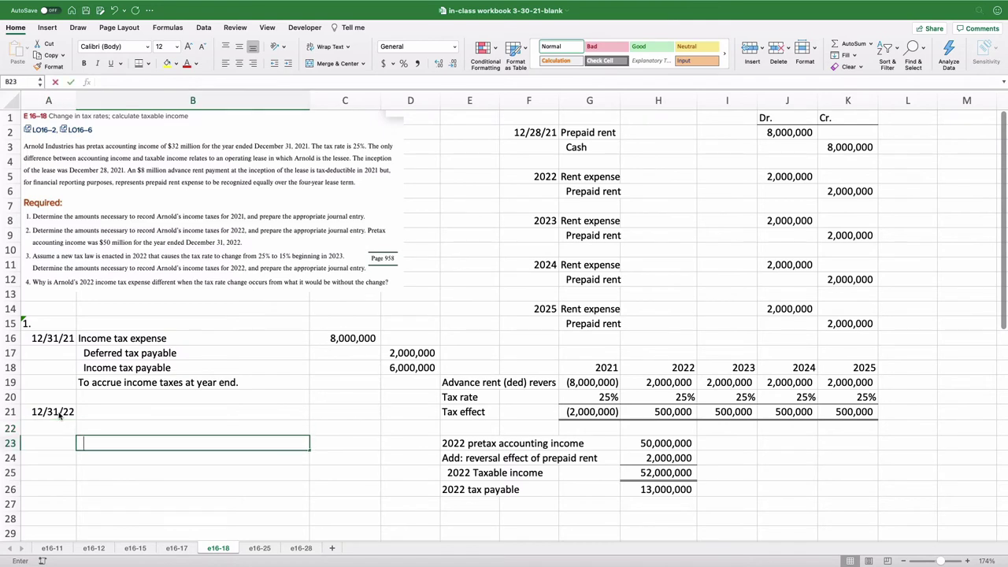
text(come)
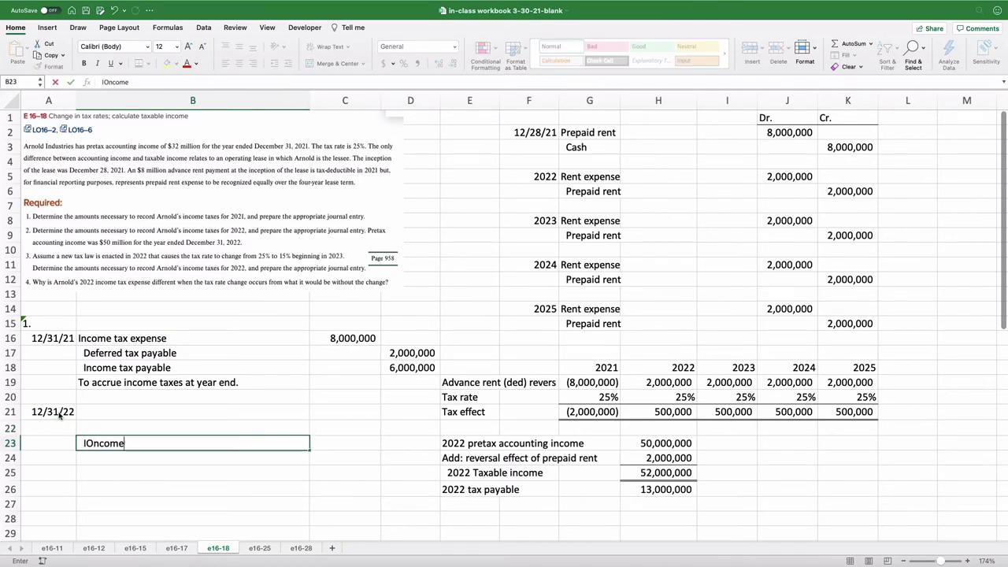
key(BackSpace)
key(BackSpace)
key(BackSpace)
key(BackSpace)
key(BackSpace)
key(BackSpace)
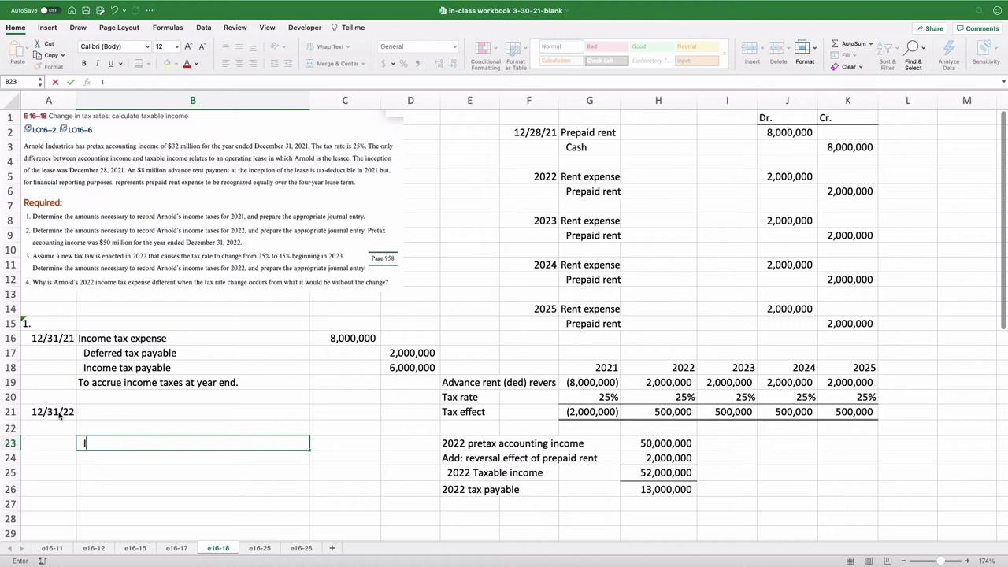
text(ncome)
text(taxes payable)
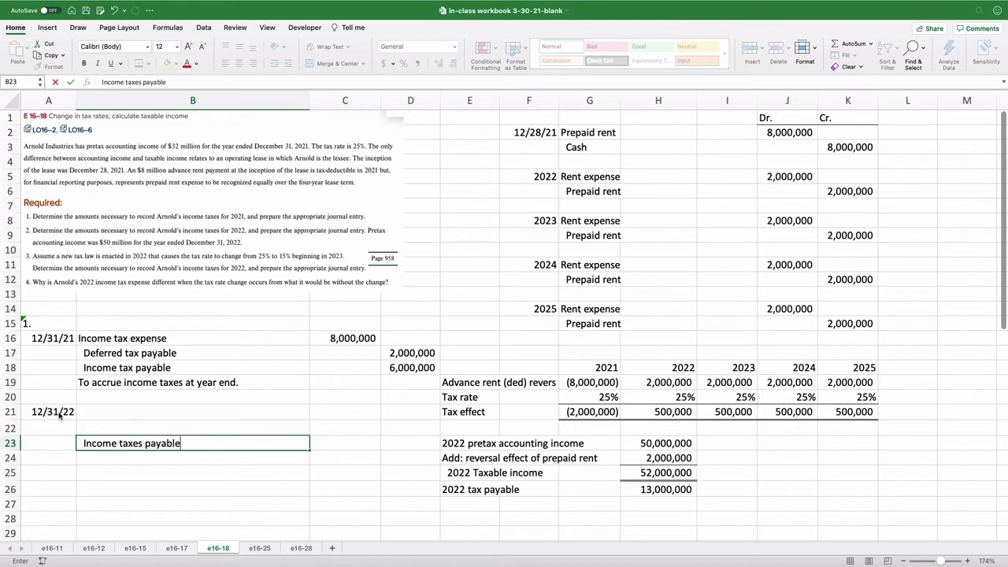
Step: Link the income taxes payable credit in D23 to the 2022 tax payable amount with =H26
key(Tab)
key(Tab)
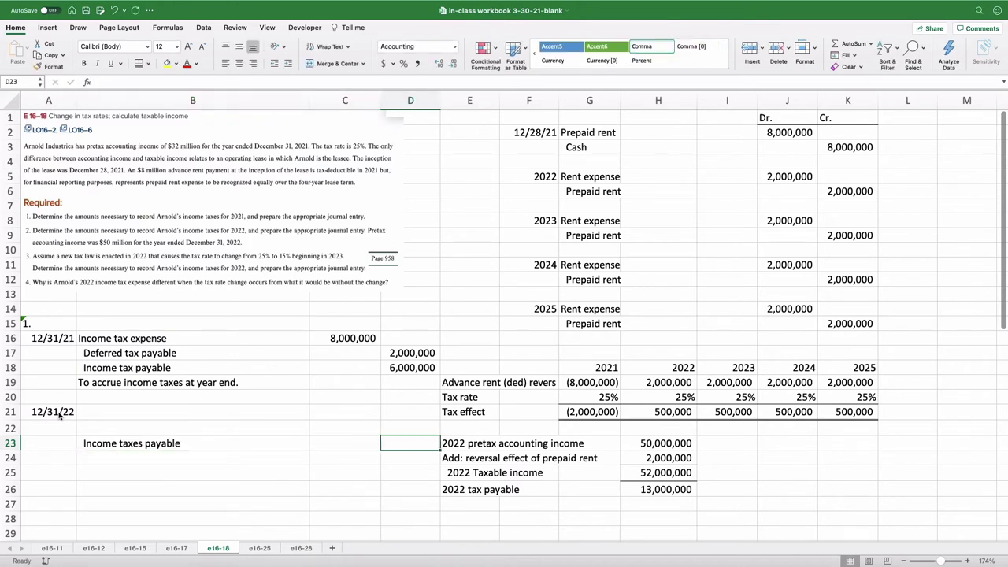
text(=)
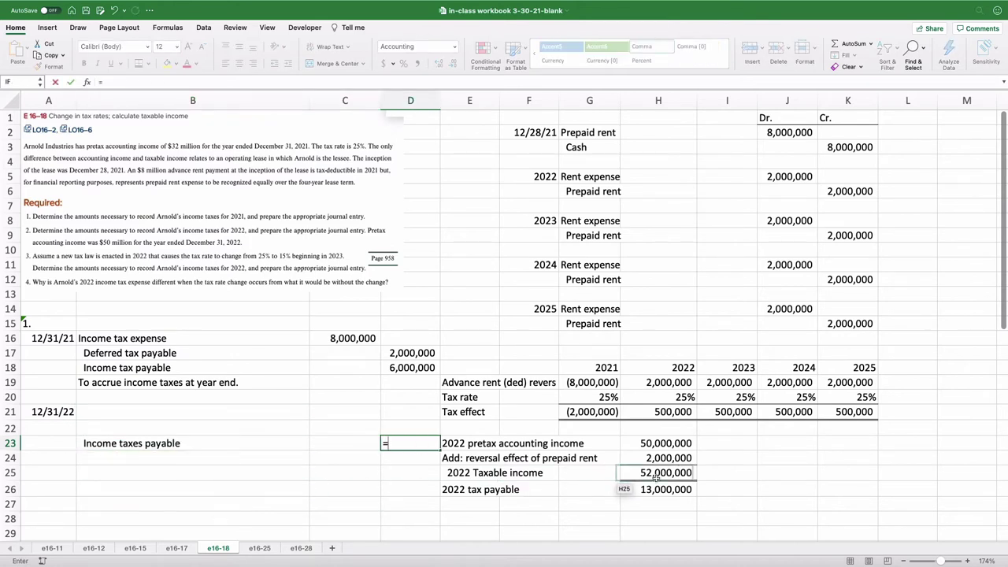
click(663, 489)
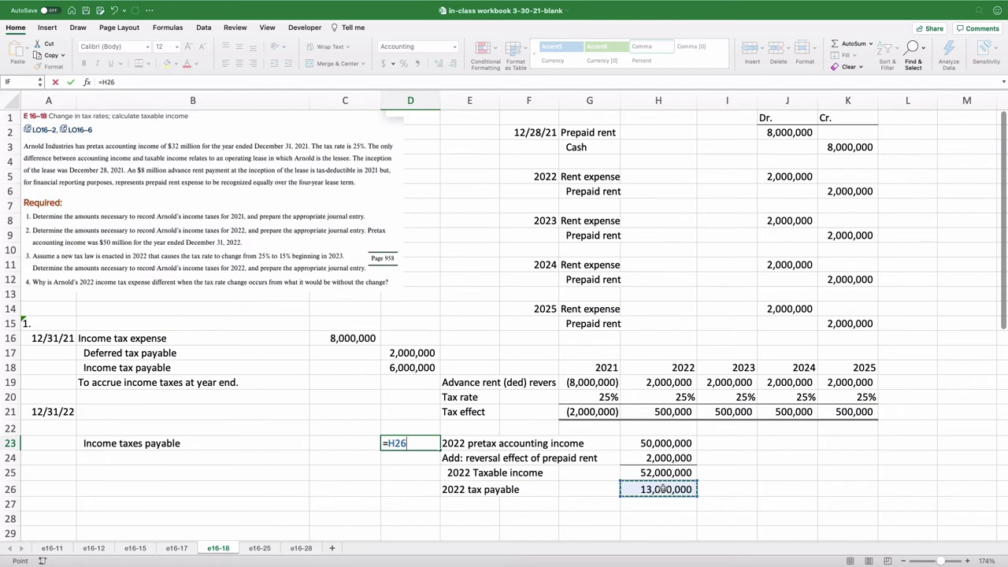
key(Return)
key(Up)
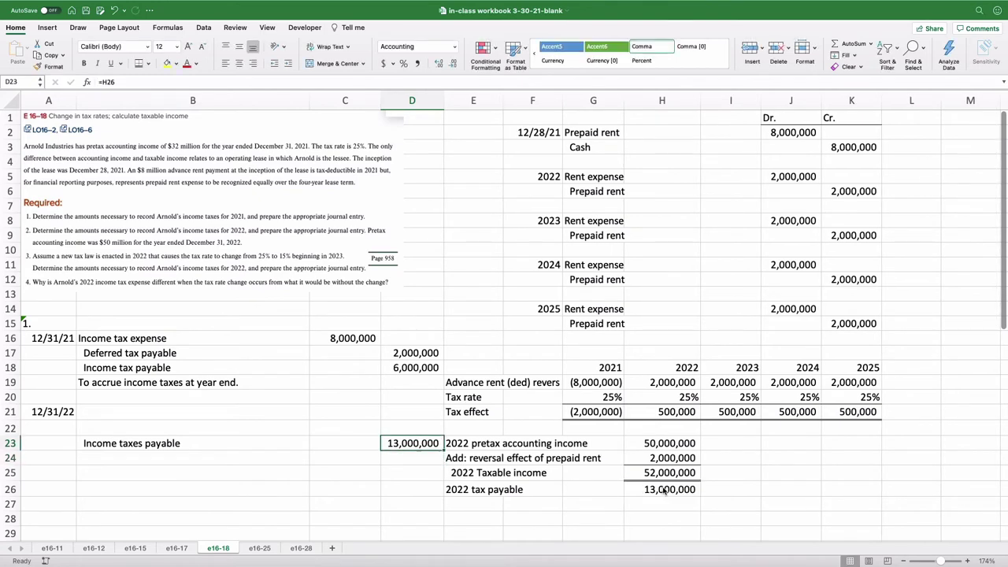
Step: Enter the account "Deferred tax payable" in B22, directly above the income taxes payable line
key(Up)
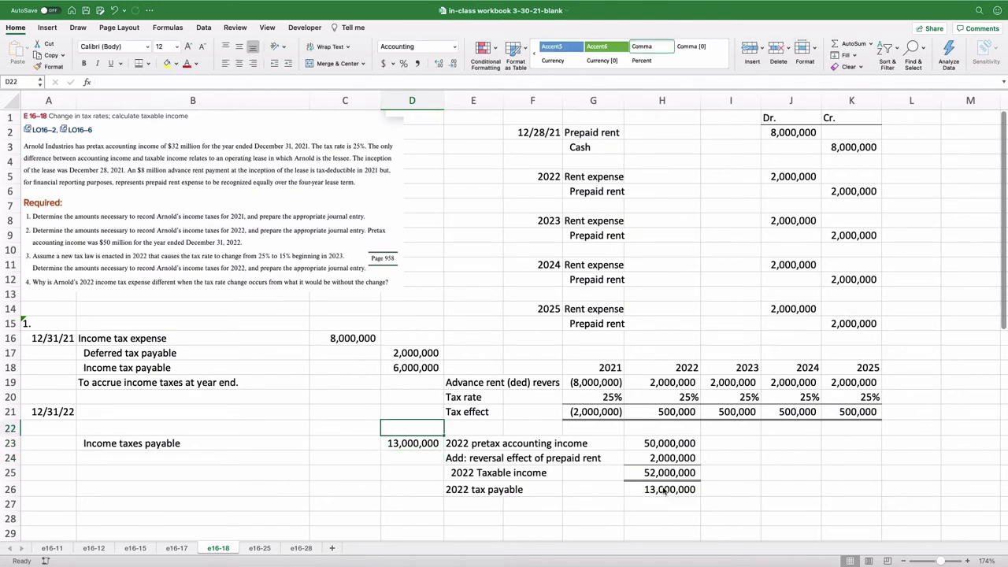
key(Left)
key(Left)
key(Left)
key(Right)
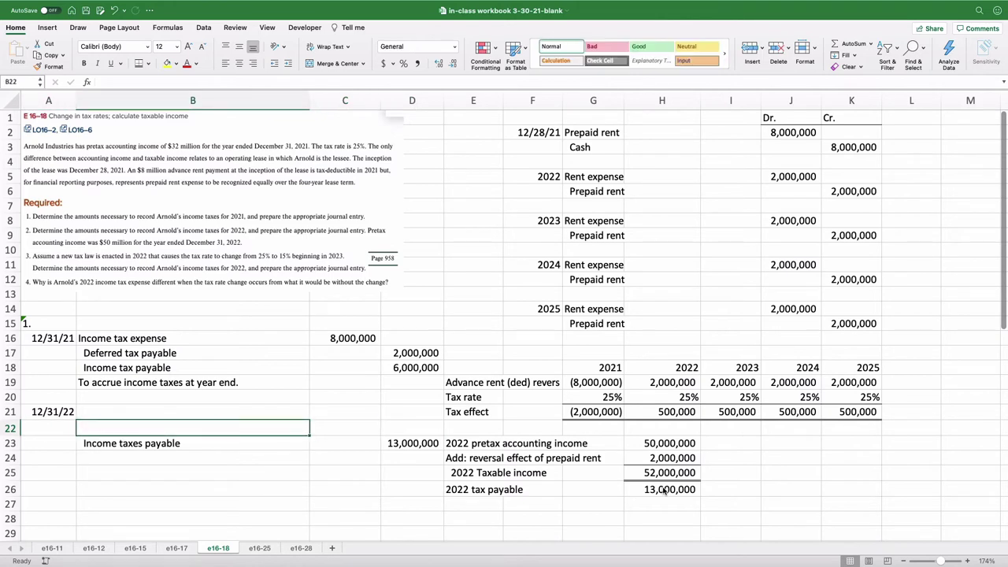
key(F2)
text(De)
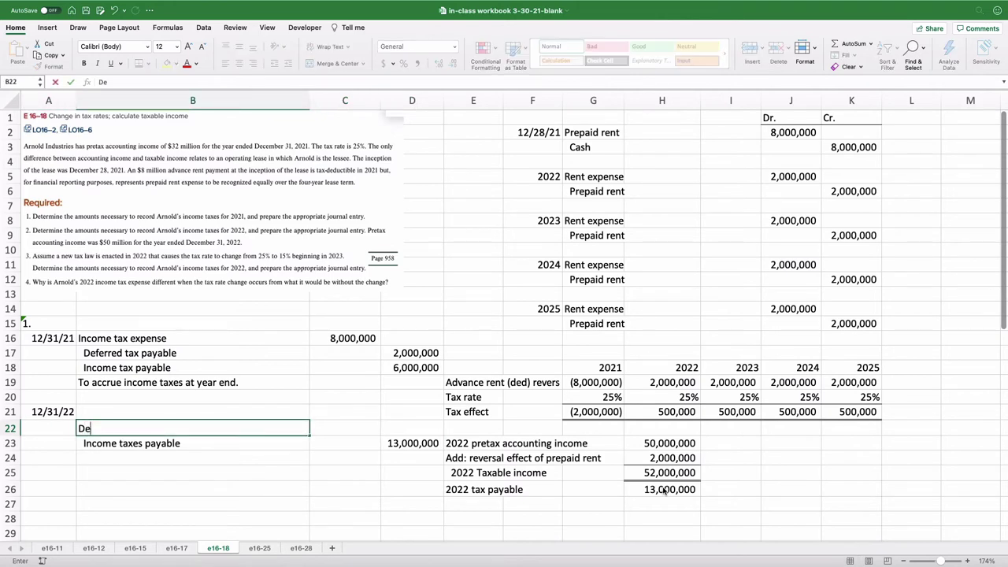
text(ferred tax payable)
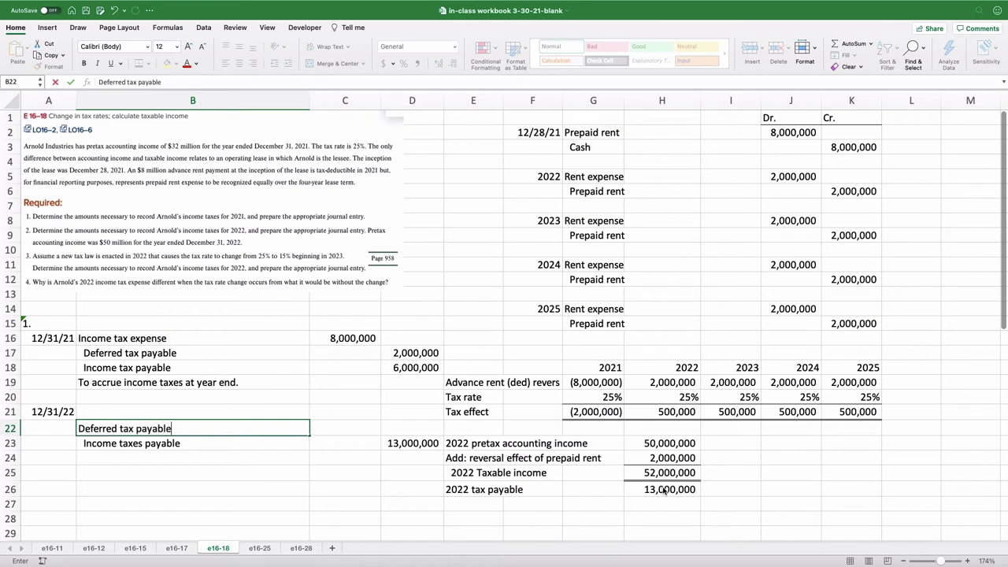
key(Right)
Step: Link the deferred tax payable debit in C22 to the 2022 tax effect with =H21
key(Right)
key(Right)
key(Right)
key(Right)
key(Right)
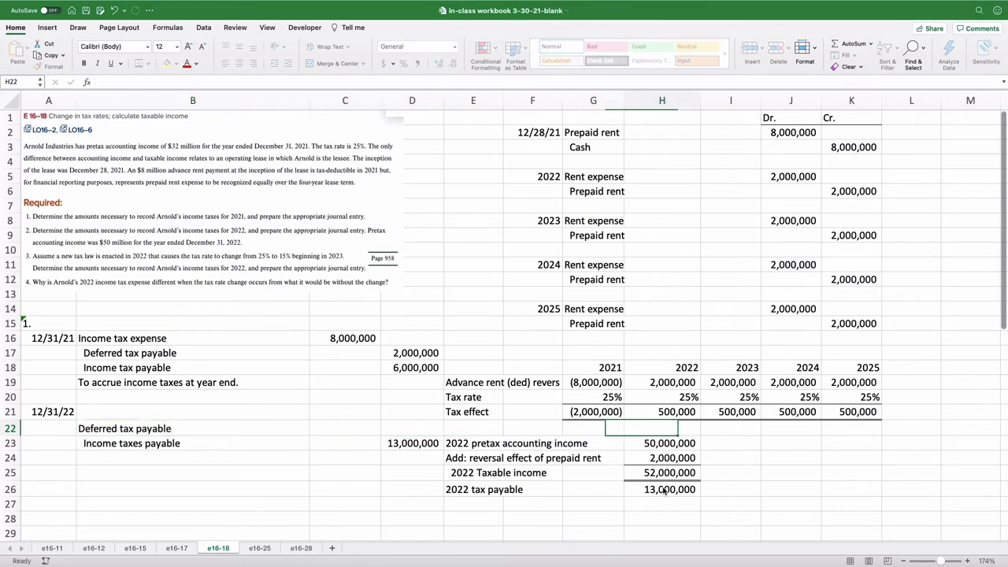
key(Up)
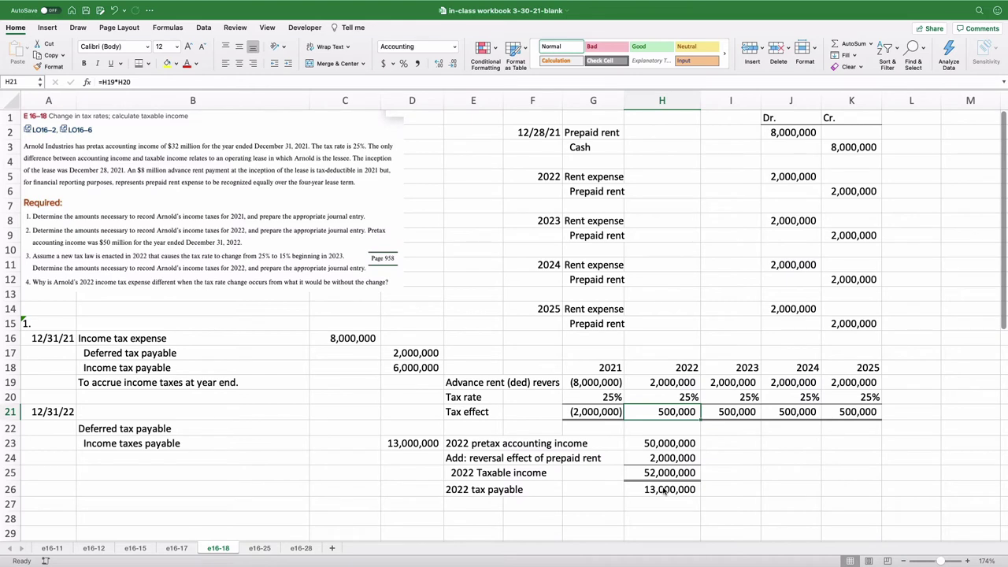
key(Down)
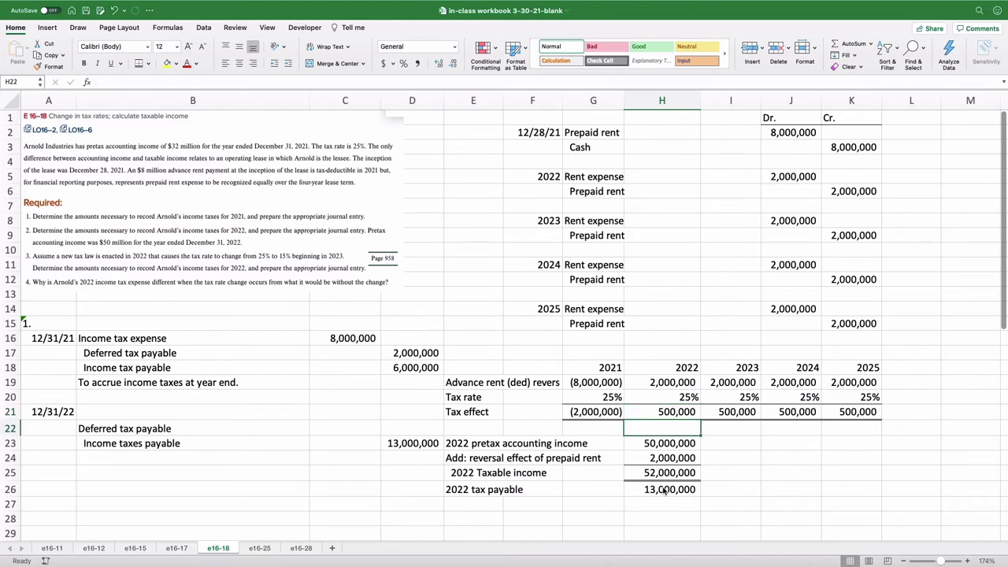
key(Left)
key(Left)
key(Left)
key(Left)
key(Left)
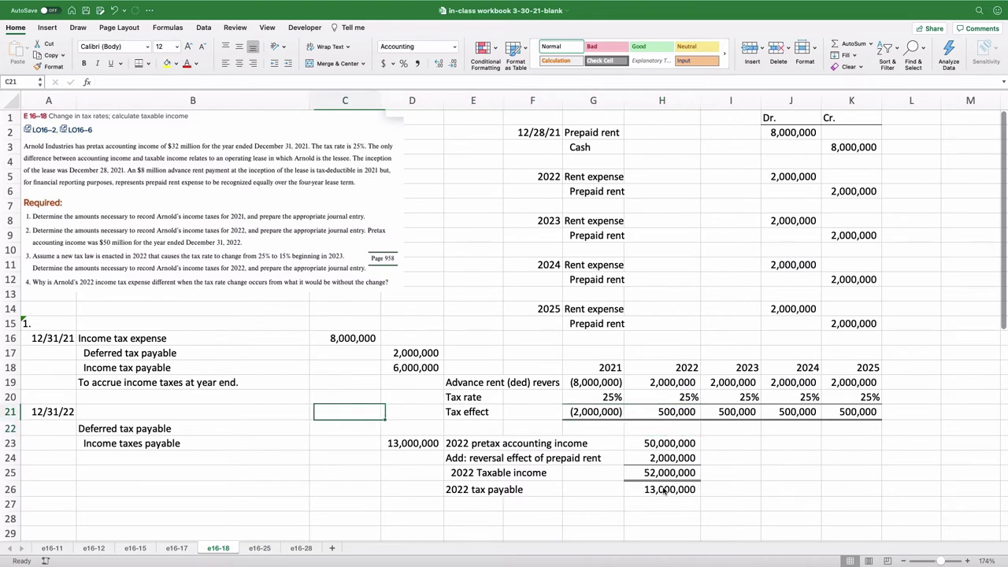
text(=)
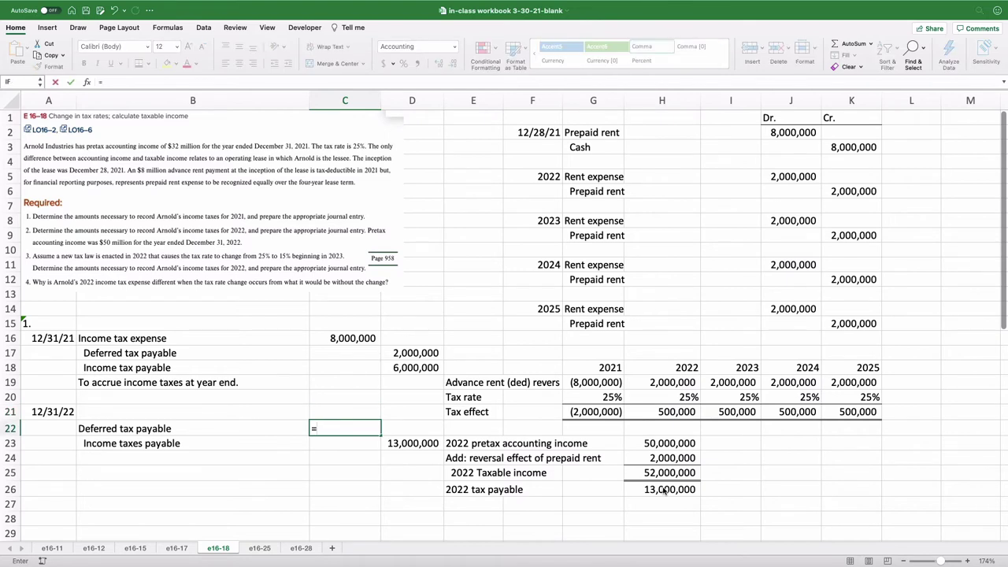
key(Up)
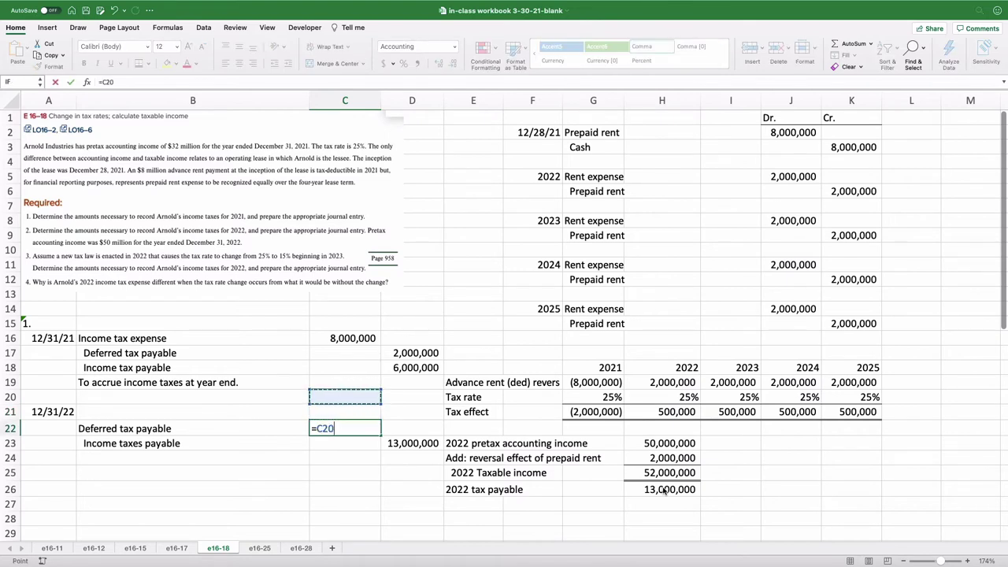
key(Right)
key(Right)
key(Right)
key(Right)
key(Right)
key(Right)
key(Left)
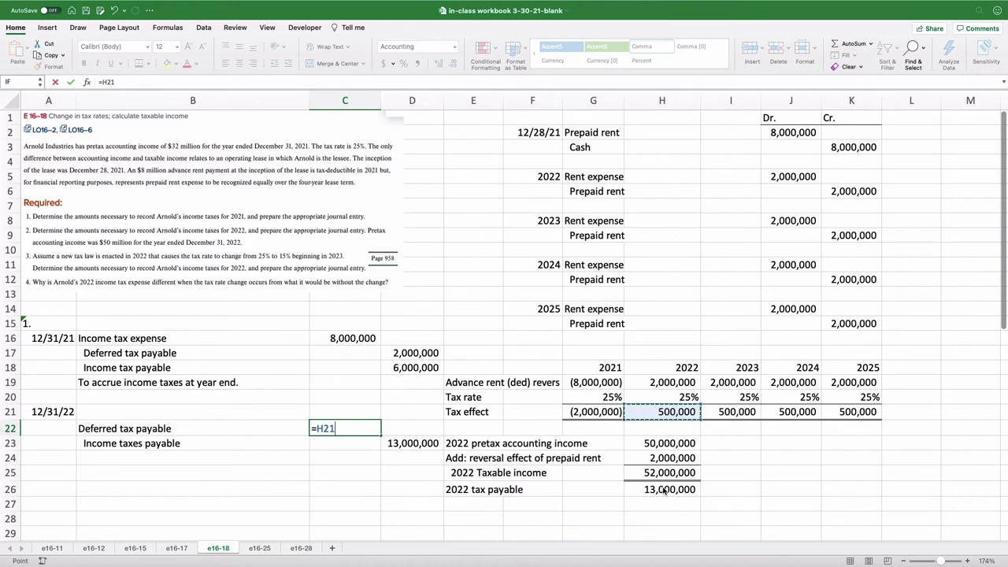
key(Return)
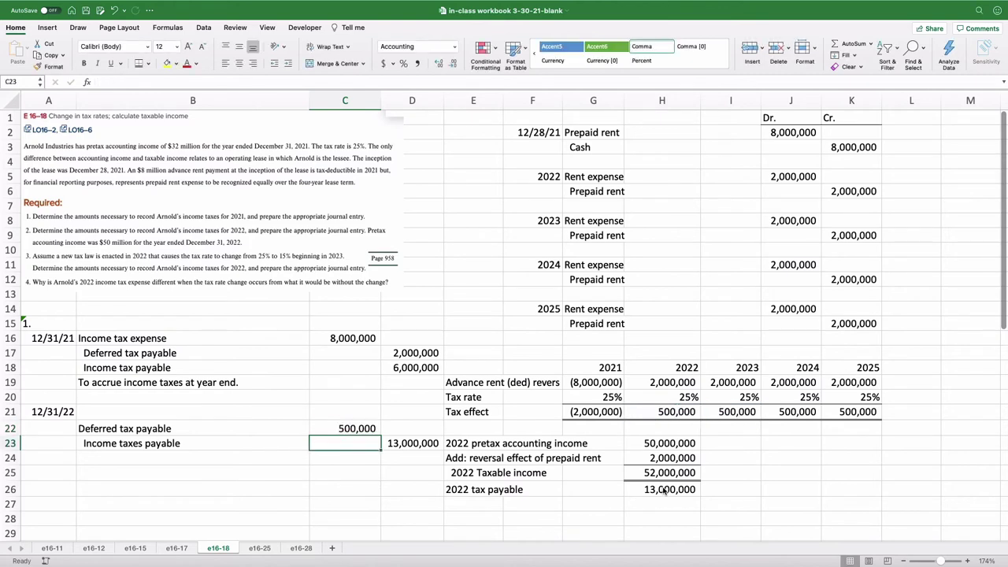
Step: Enter the account "Income tax expense" in B21, beside the 12/31/22 date
key(Up)
key(Up)
key(Left)
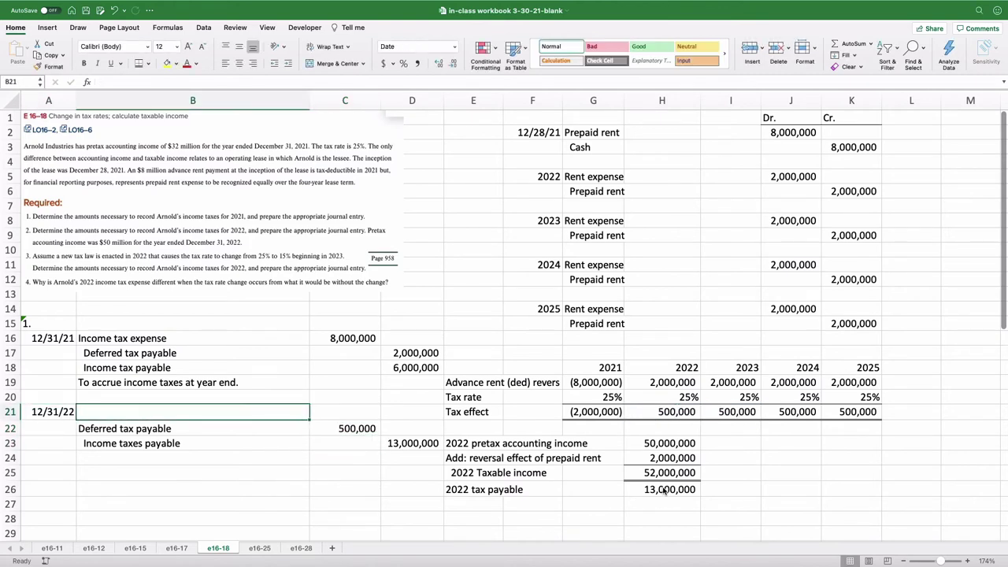
text(Income)
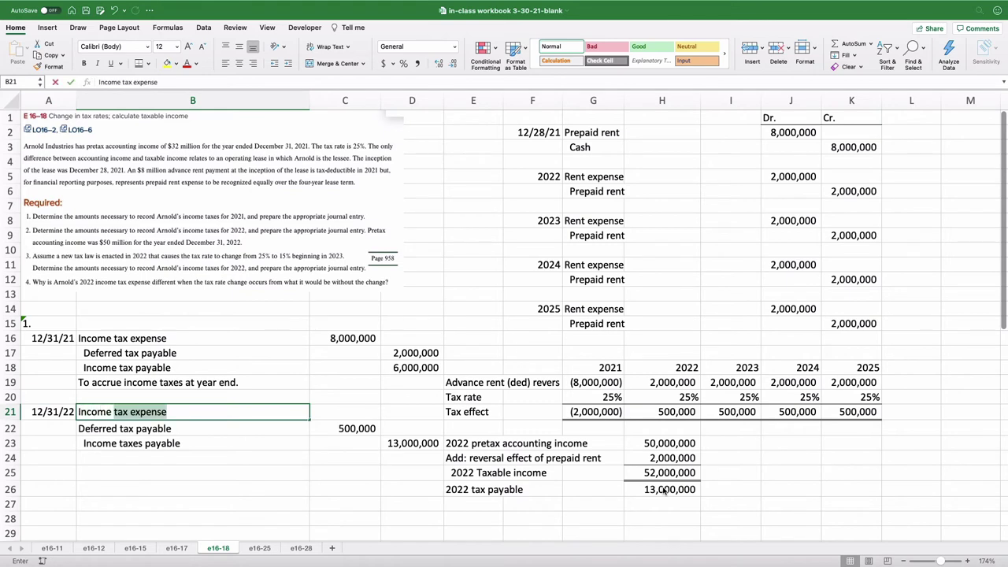
key(Return)
Step: Calculate the 2022 income tax expense debit in C21 as =D23-C22
key(Up)
key(Right)
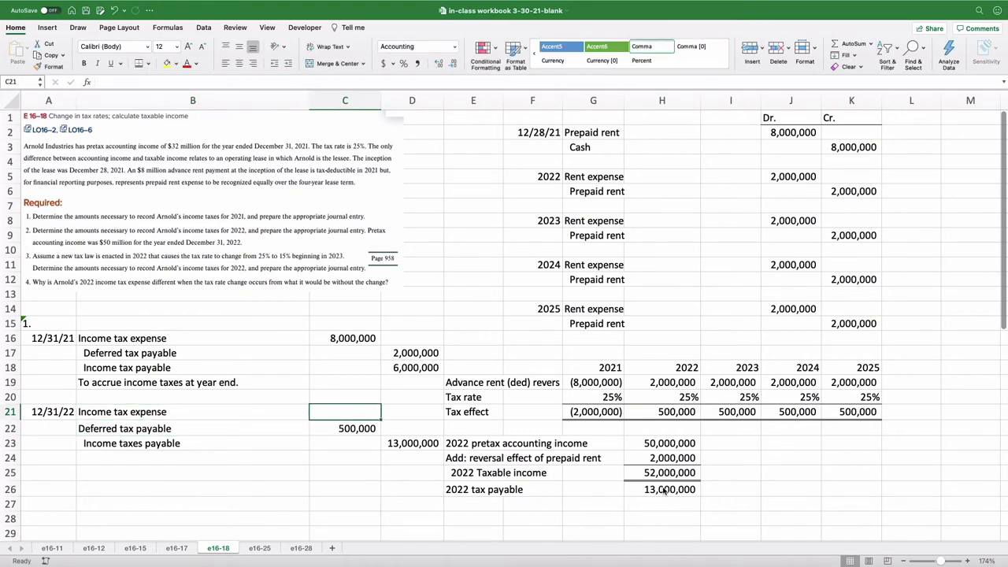
text(=)
key(Down)
key(Down)
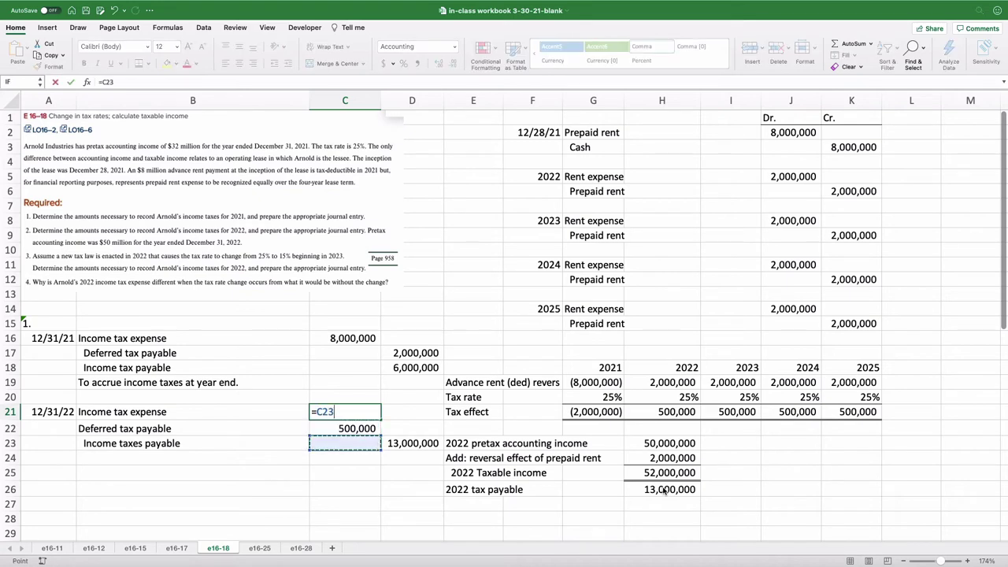
key(Right)
text(-)
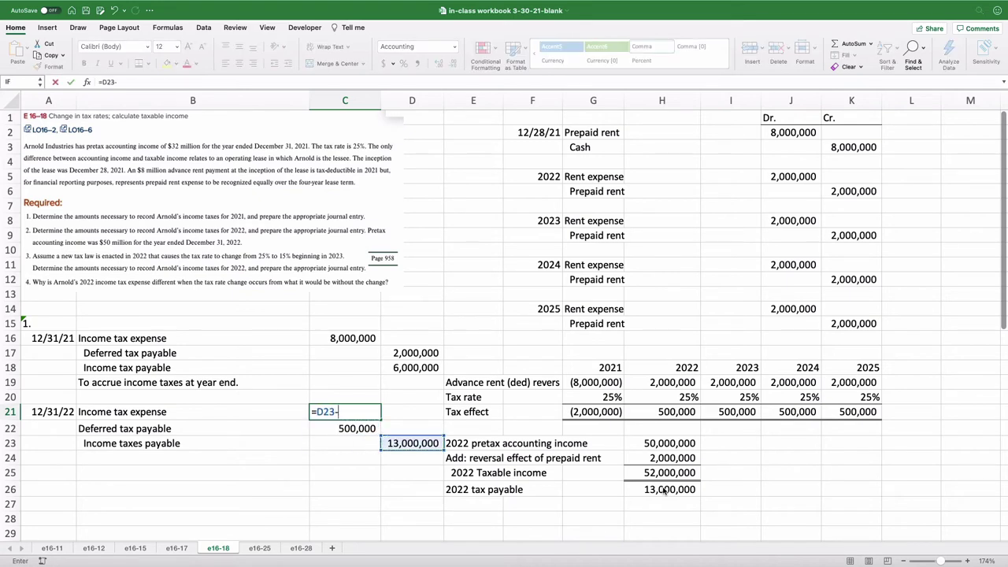
key(Down)
key(Return)
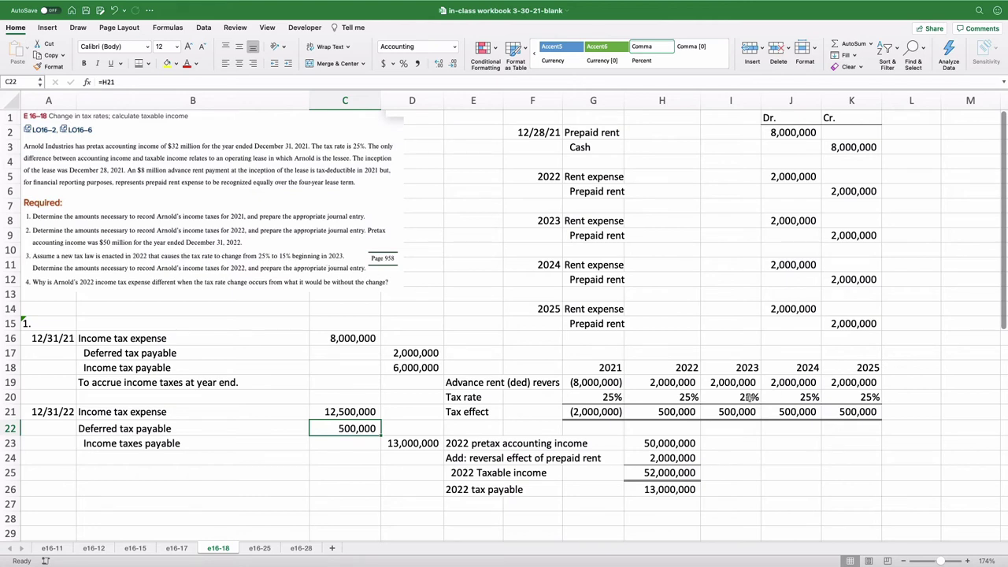
Step: Copy the tax effect schedule and 2022 taxable income computation in E18:K26 and paste the block starting at E29
click(749, 397)
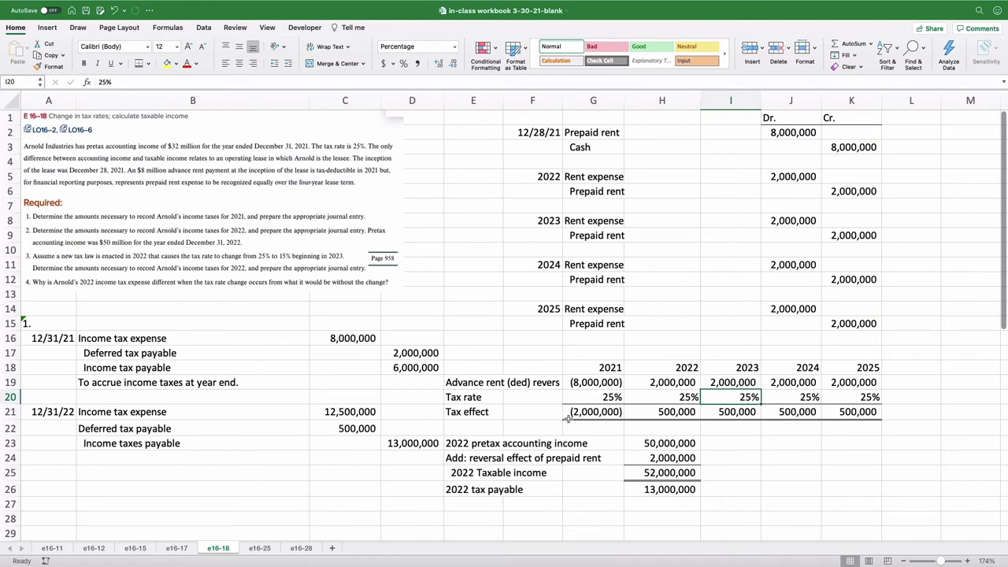
drag(476, 367, 858, 490)
key(super+c)
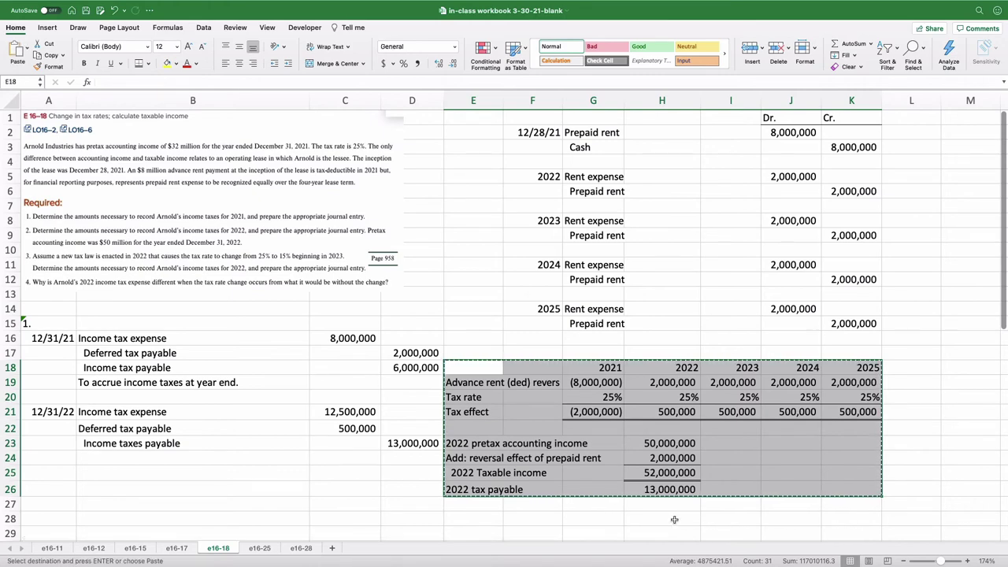
scroll(622, 508, down, 5)
scroll(622, 508, down, 2)
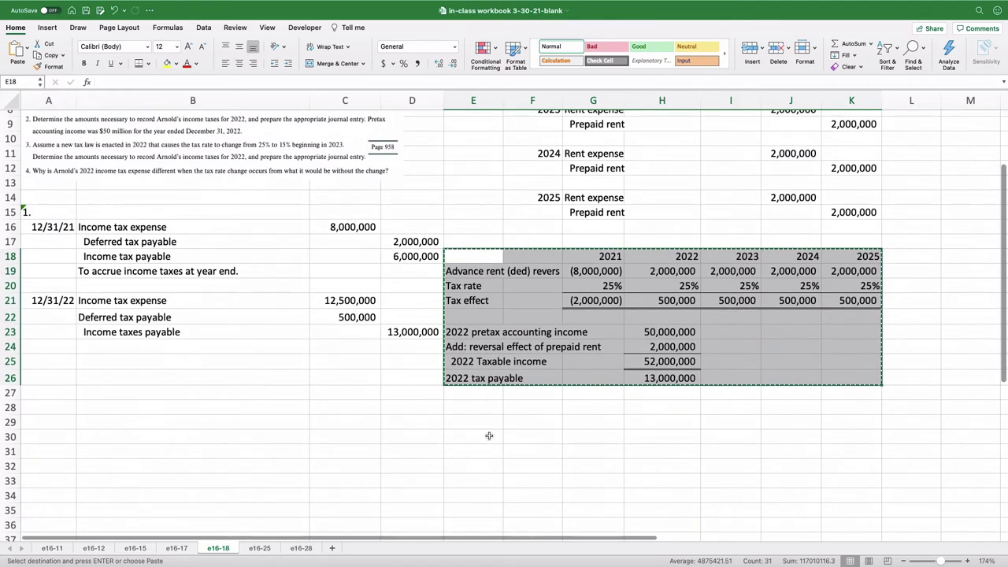
click(479, 422)
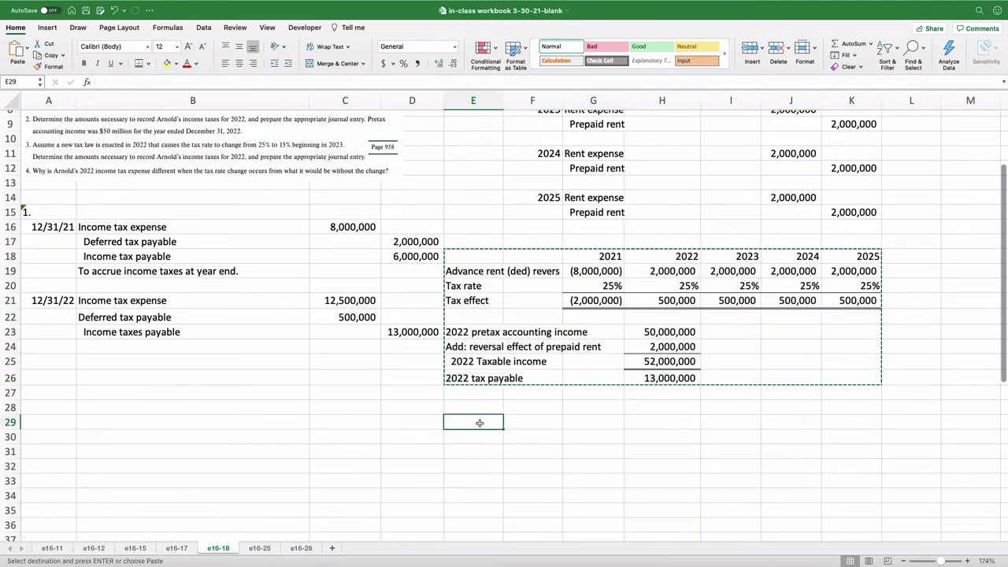
key(ctrl+v)
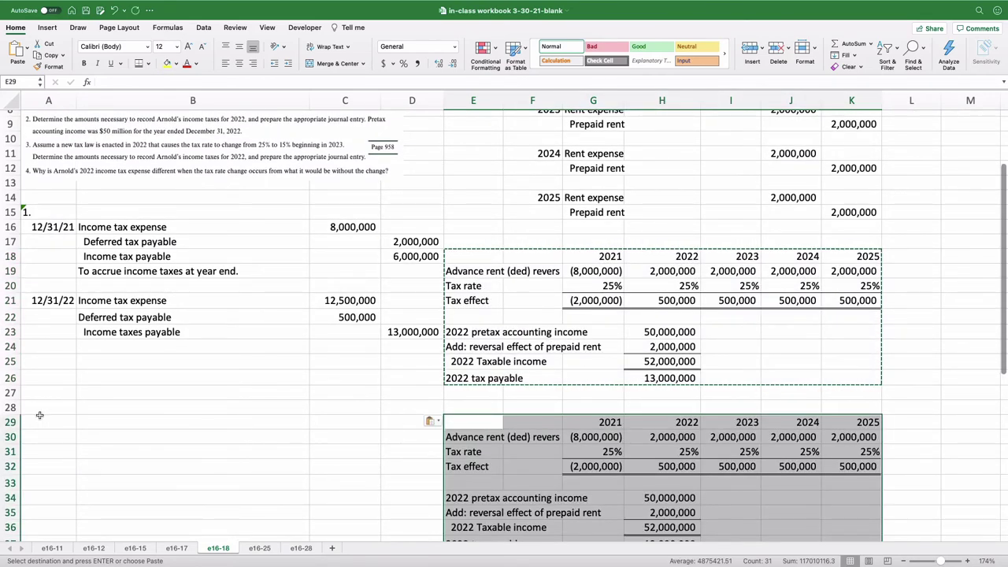
Step: Enter the requirement label "2." as text in A20, above the 12/31/22 journal entry
click(38, 420)
click(34, 286)
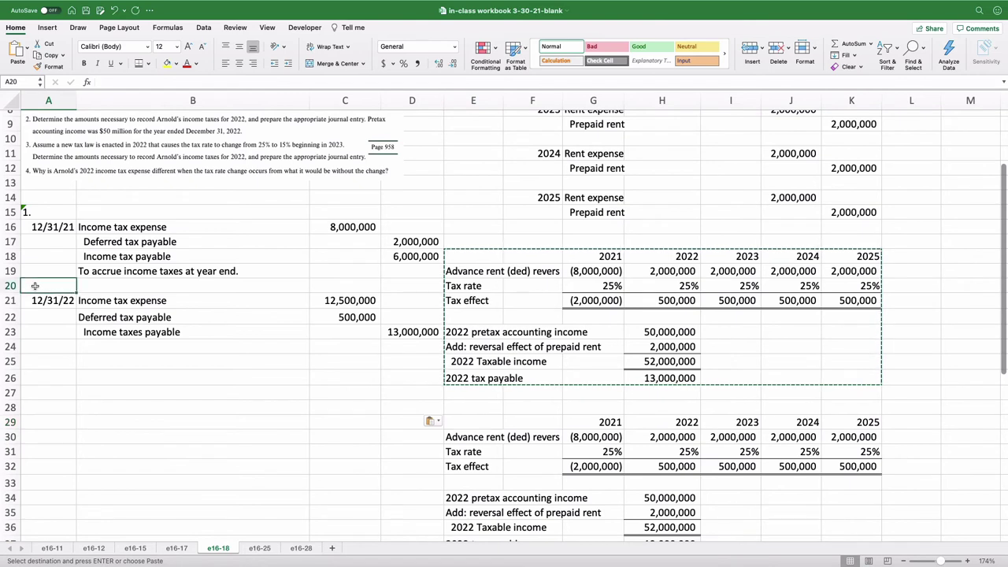
text('2.)
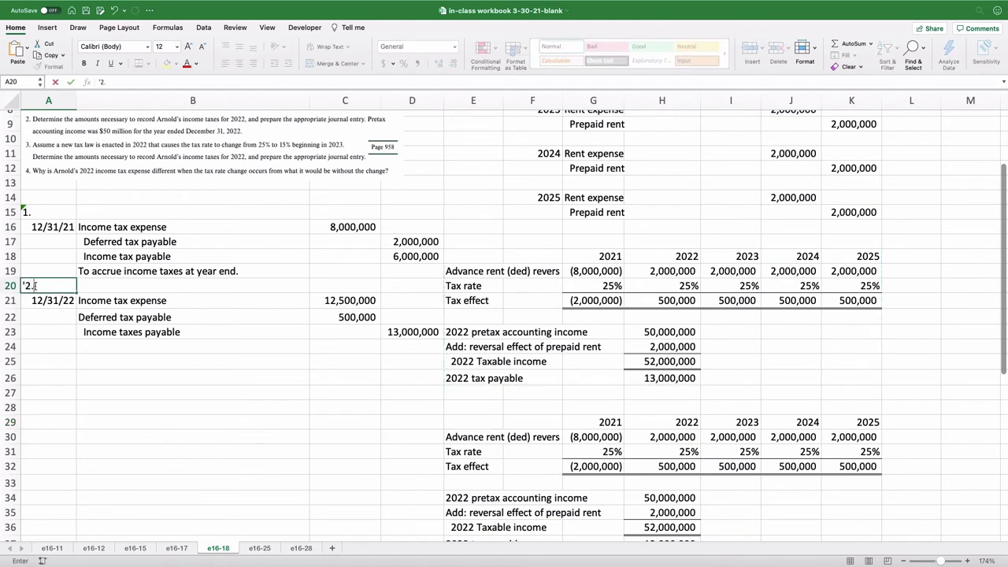
key(Return)
Step: Enter the requirement label "3." as text in A28, beside the copied tax schedule
key(Return)
key(Return)
key(Return)
key(Return)
key(Return)
key(Return)
key(Return)
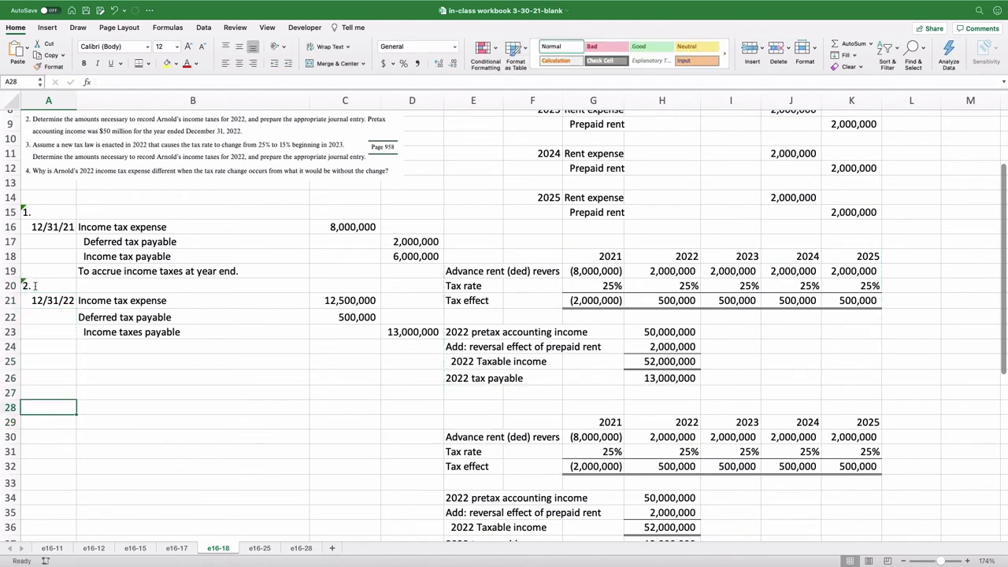
key(Return)
key(Up)
text('3)
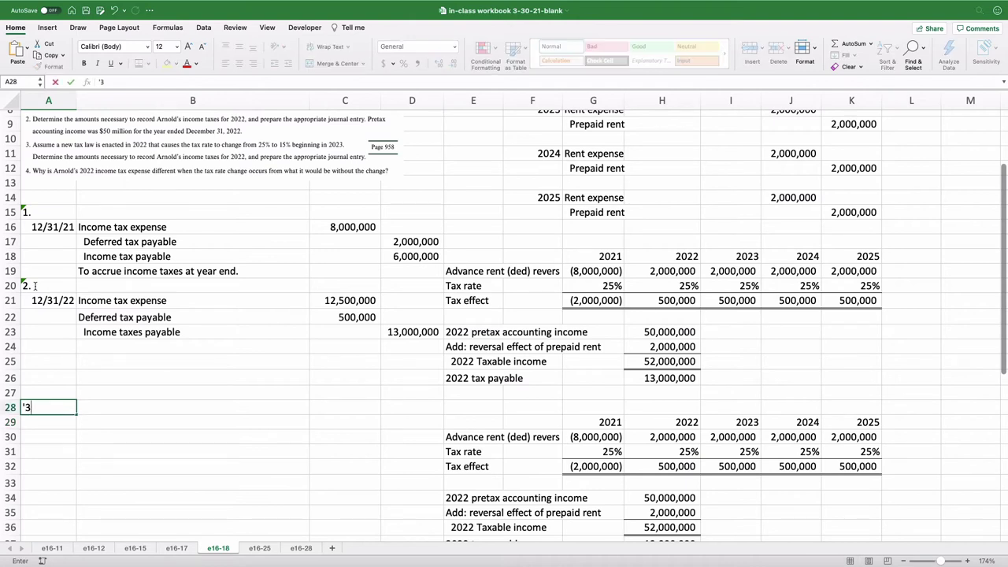
key(Return)
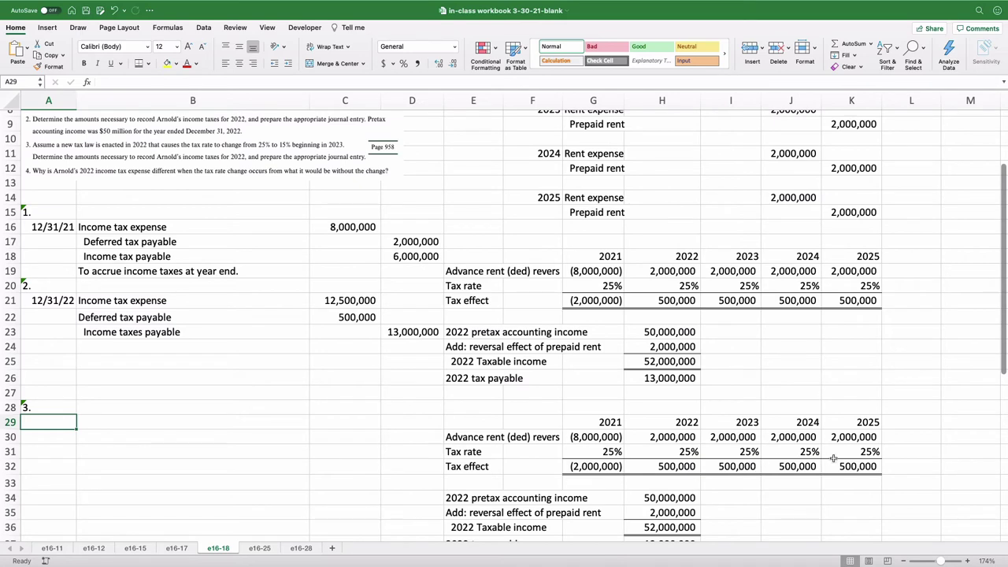
Step: Set the 2023 tax rate in I31 of the copied schedule to 15%
click(738, 466)
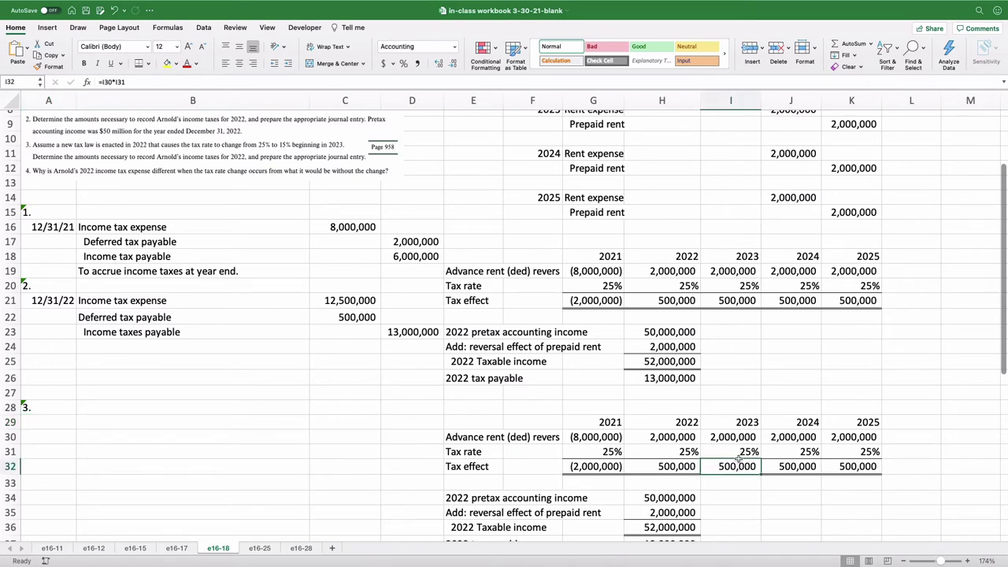
click(739, 452)
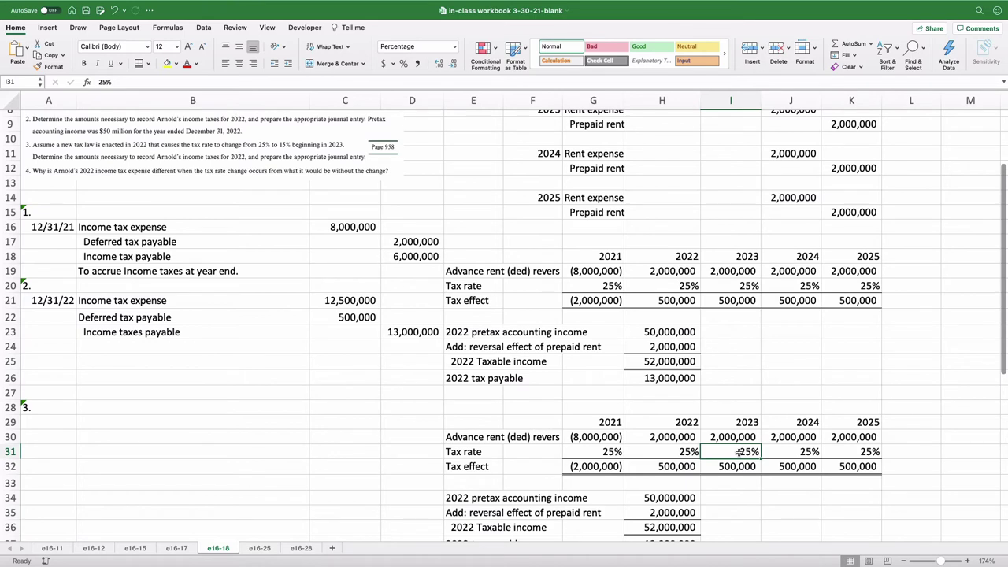
text(15)
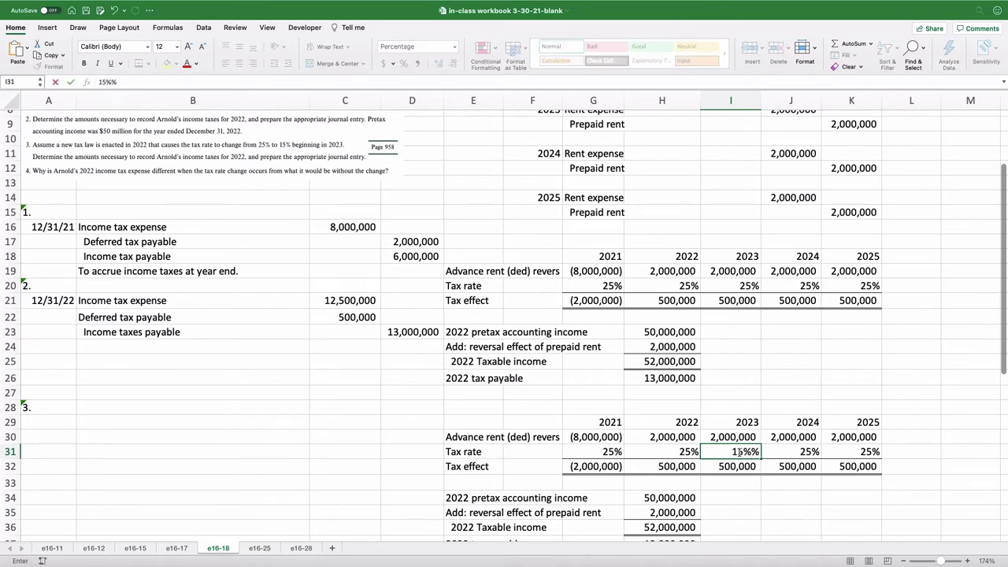
key(Return)
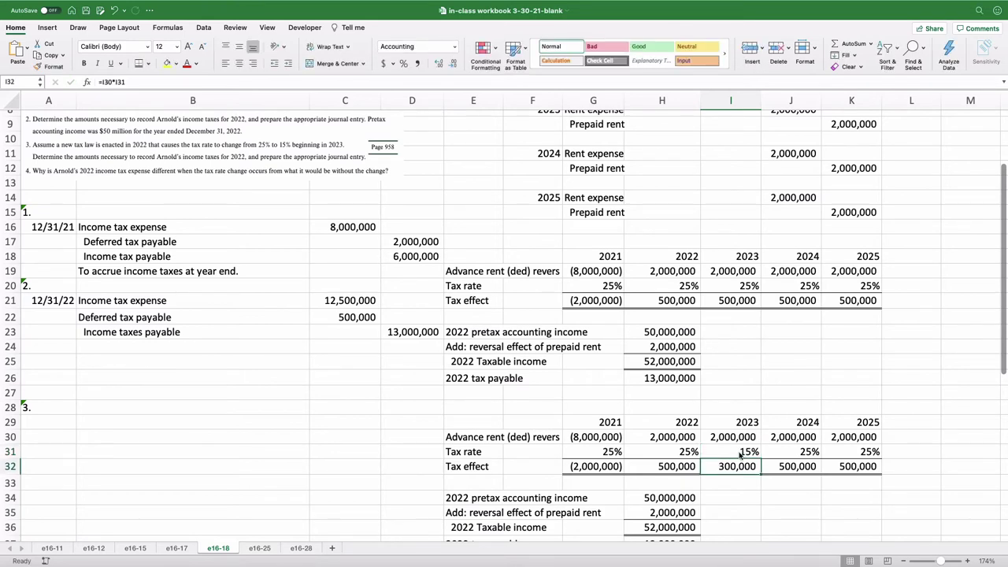
Step: Copy the 15% tax rate from I31 to the 2024 and 2025 columns in J31:K31
click(740, 454)
key(ctrl+c)
key(Right)
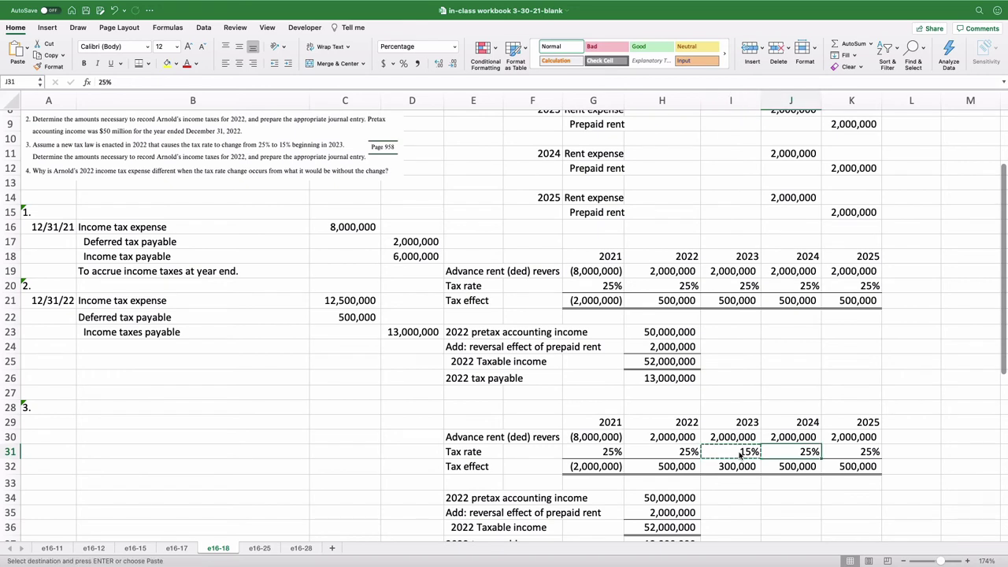
key(shift+Right)
key(cmd+v)
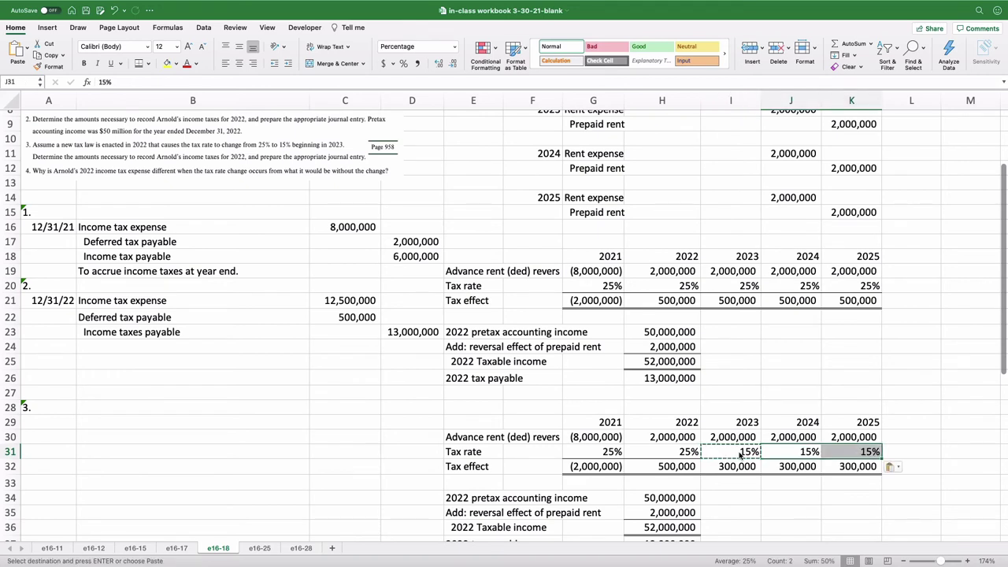
key(Escape)
key(Down)
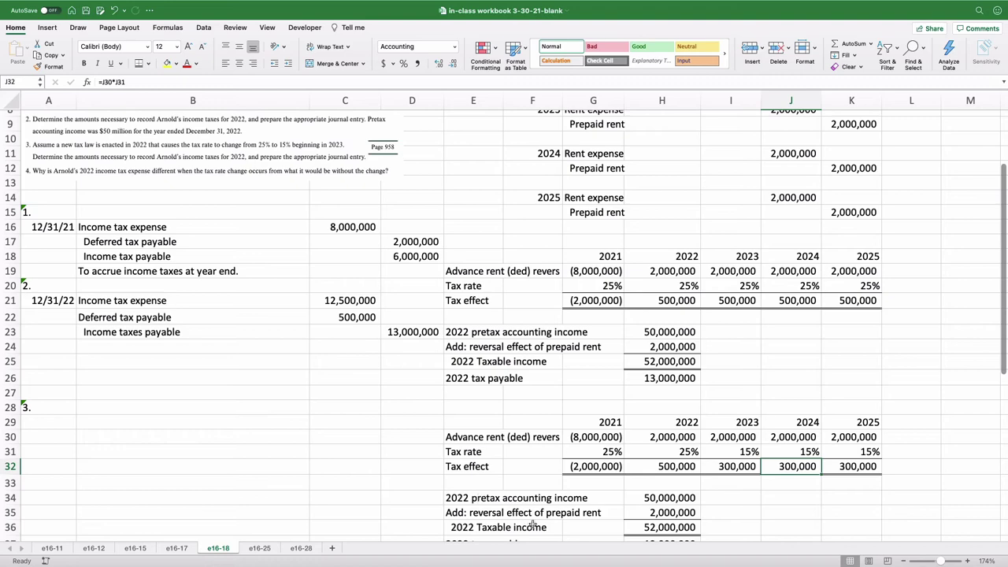
Step: Merge and center J36:K36 and enter the T-account heading "Deferred tax liability"
scroll(669, 525, down, 3)
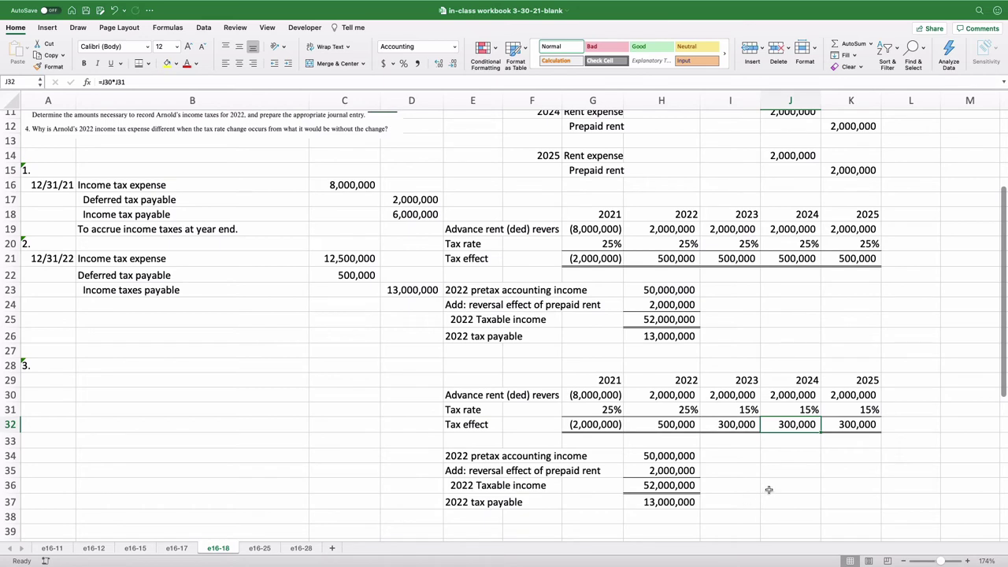
drag(769, 489, 839, 485)
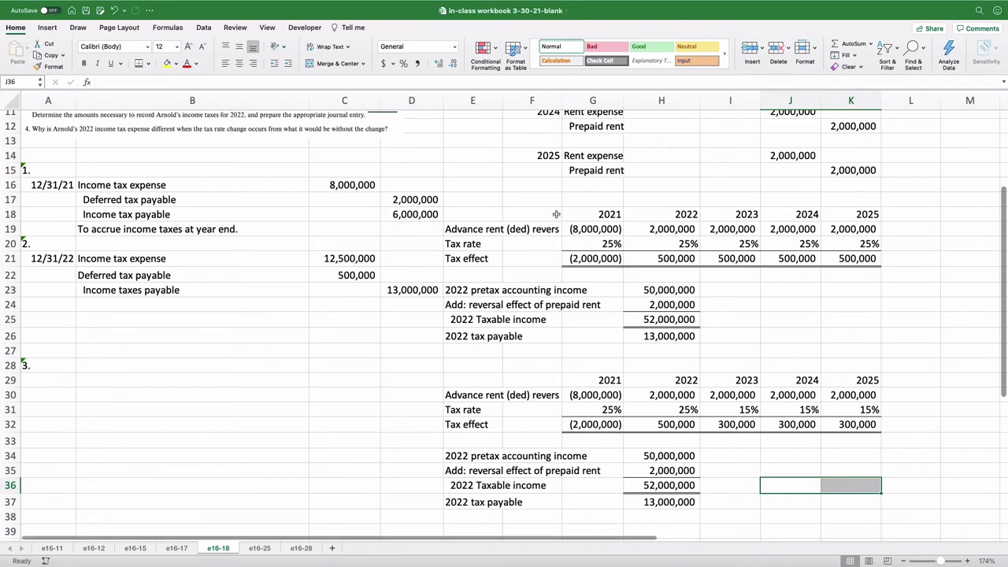
click(323, 64)
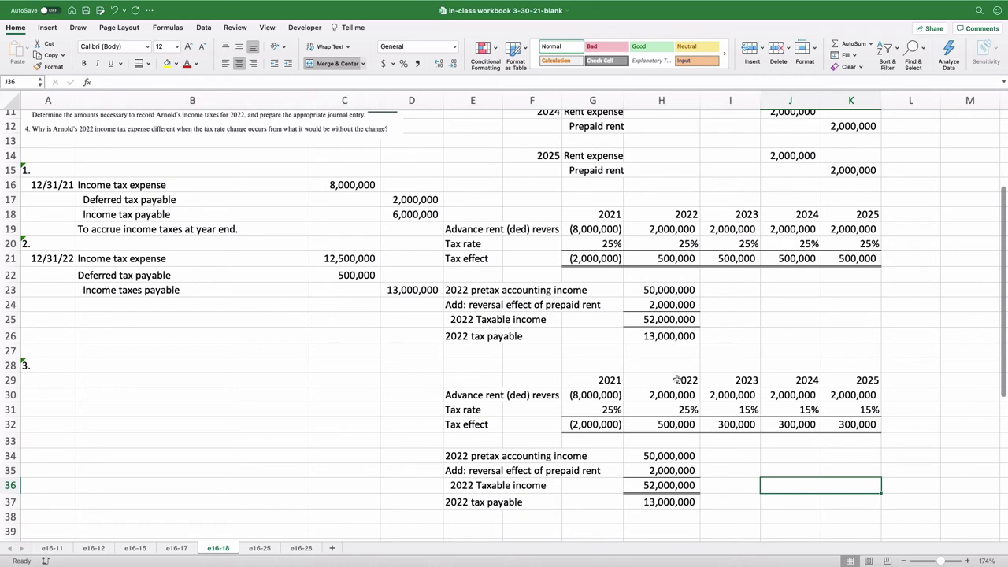
text(Deferred)
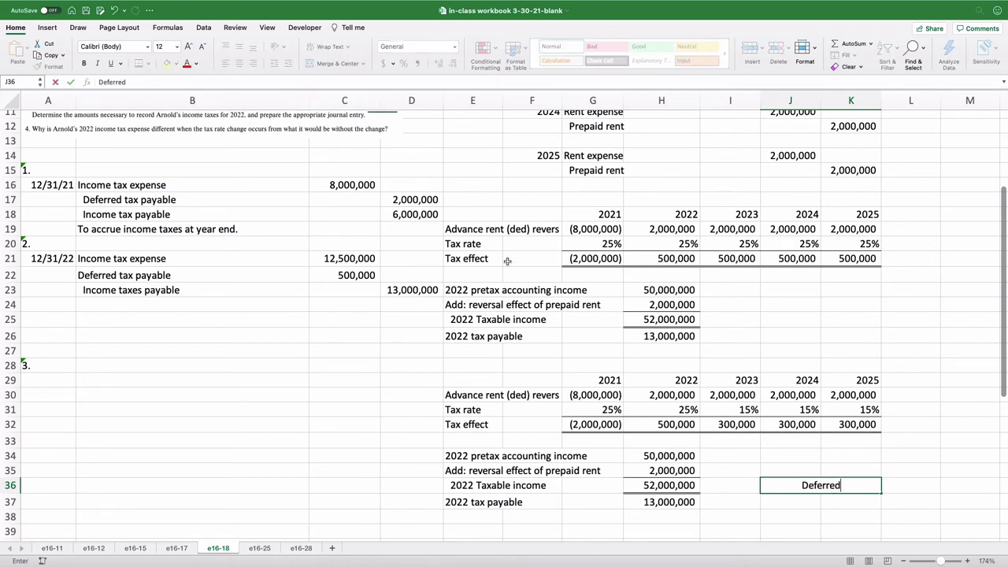
text( tax lia)
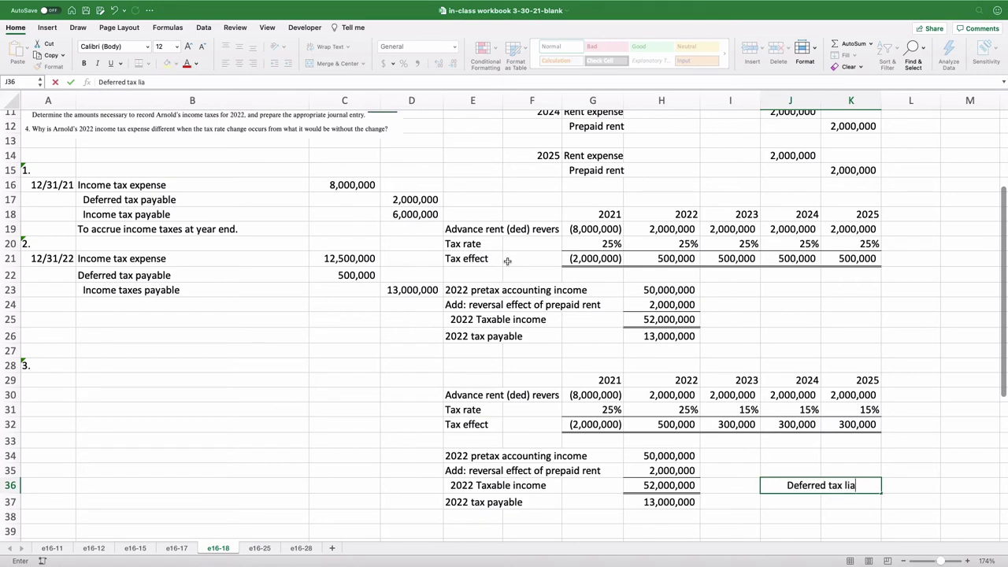
text(bility)
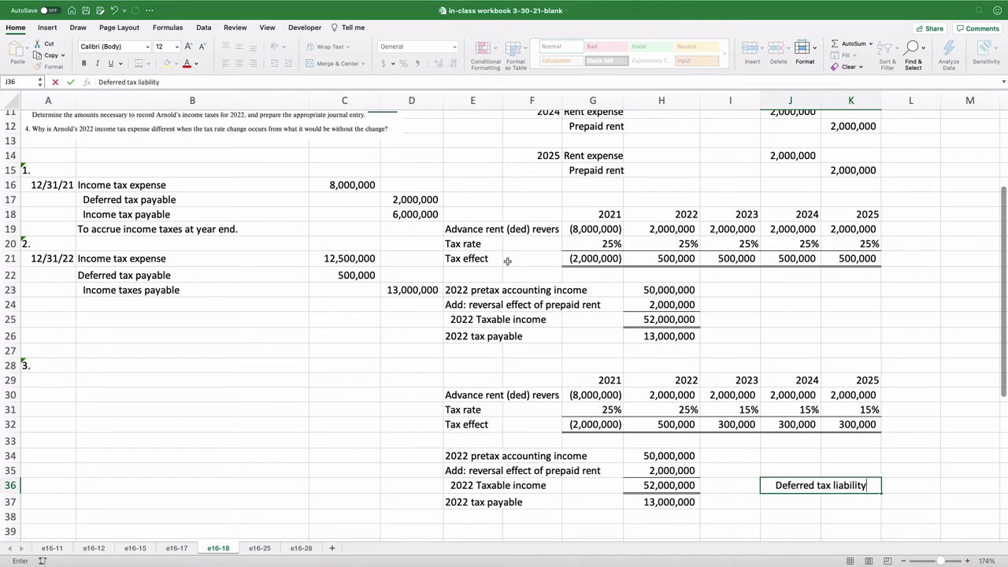
key(Return)
key(Up)
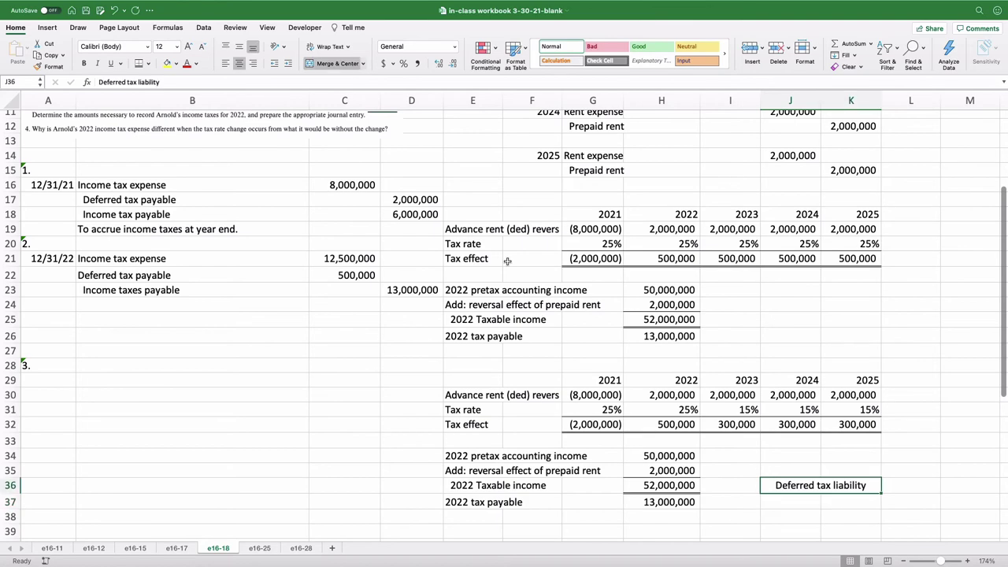
Step: Draw the T-account lines with a bottom border under J36:K36 and a left border along K37:K42
click(148, 65)
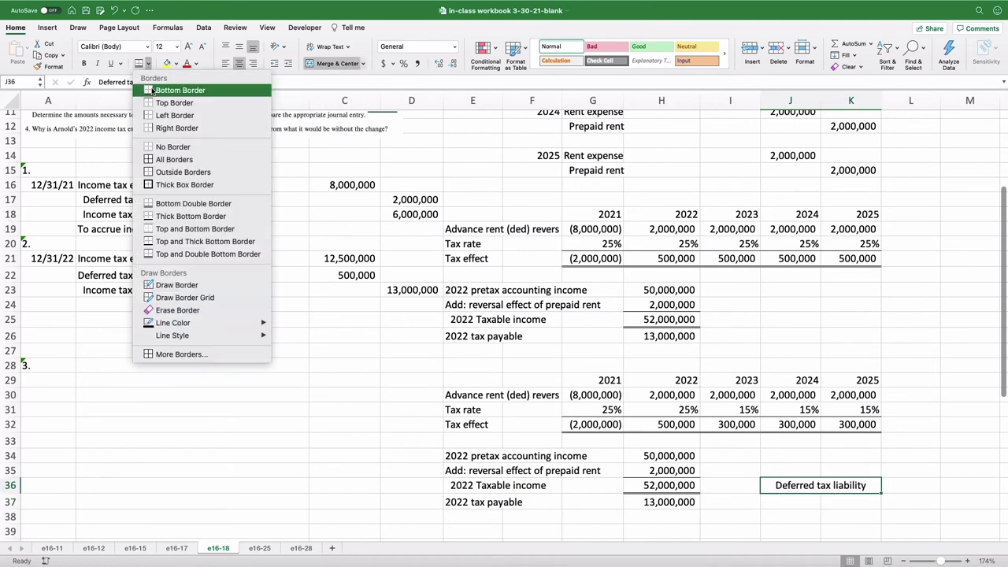
click(173, 91)
mouse_move(846, 504)
mouse_down()
mouse_move(839, 551)
mouse_move(839, 508)
mouse_up()
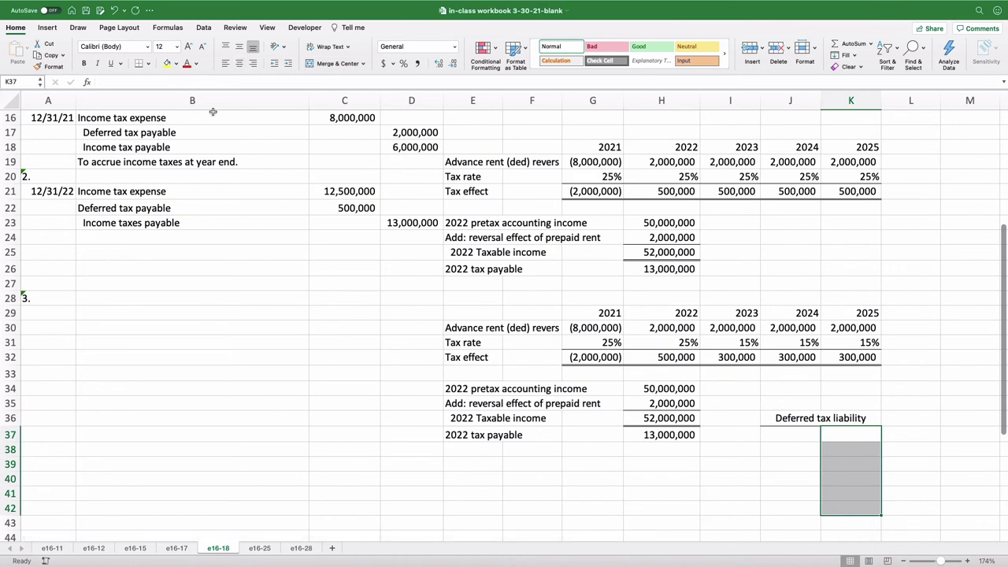
click(149, 66)
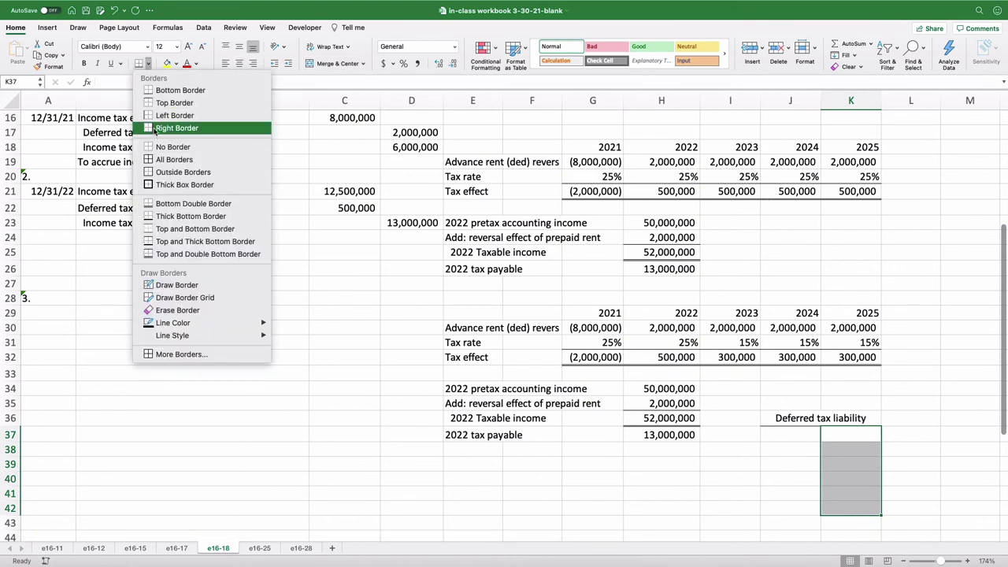
click(175, 115)
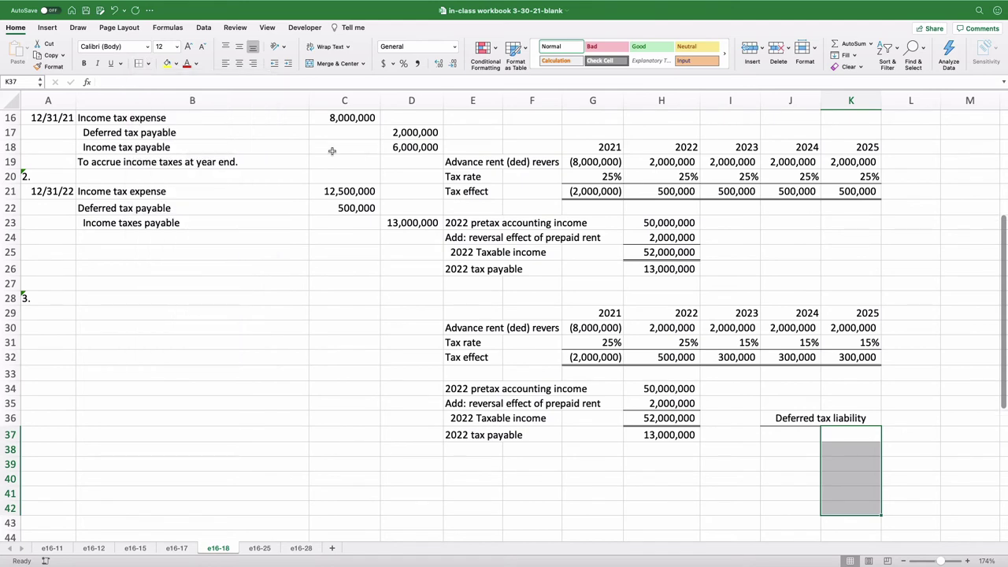
Step: Link the T-account's credit in K37 to the 2021 deferred tax payable with =D17
click(852, 438)
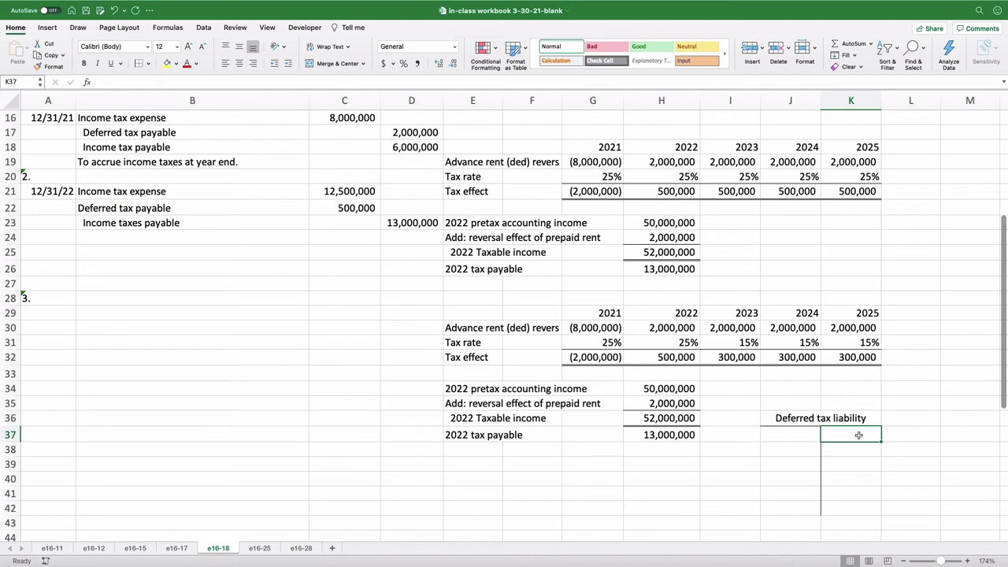
text(=)
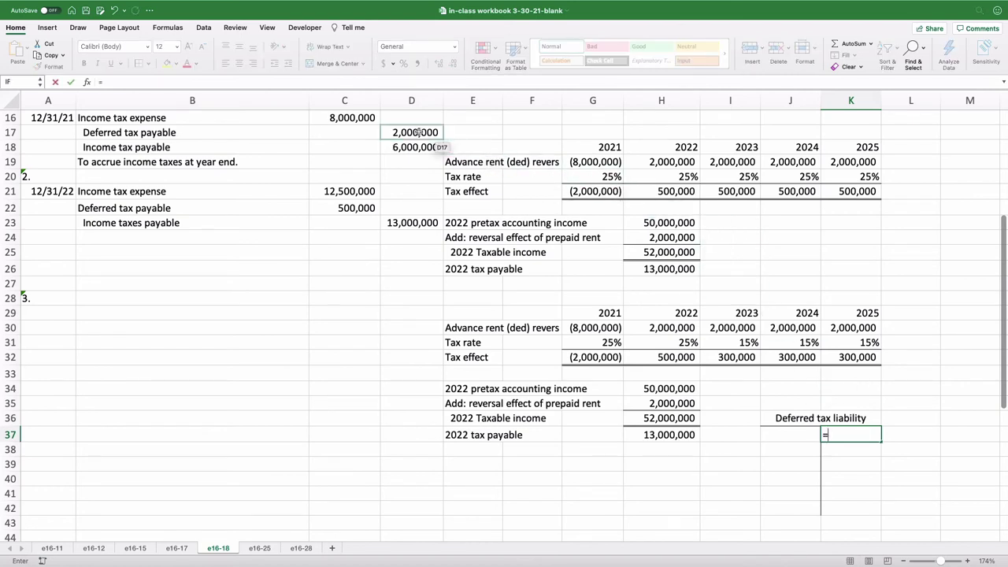
click(418, 132)
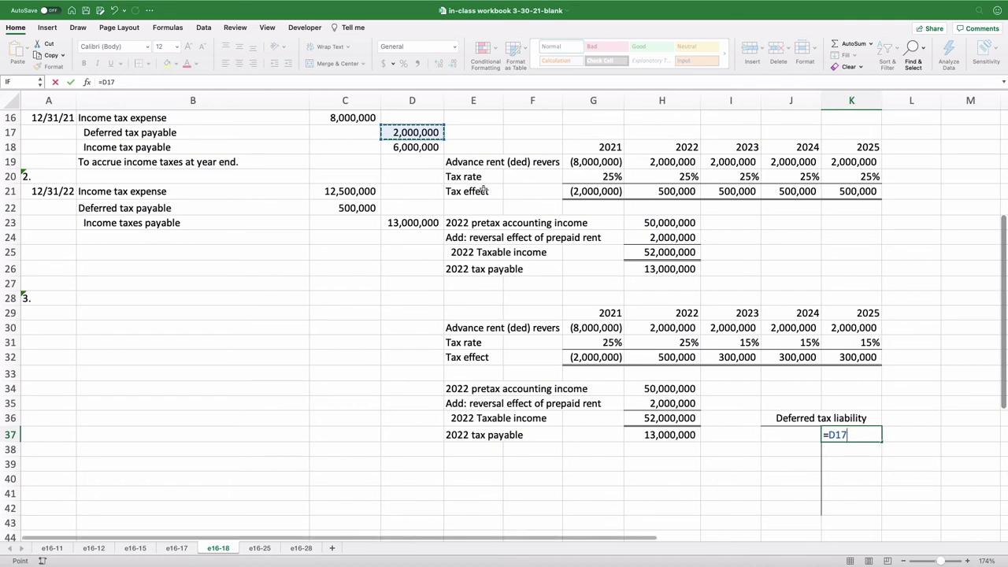
key(Return)
key(Up)
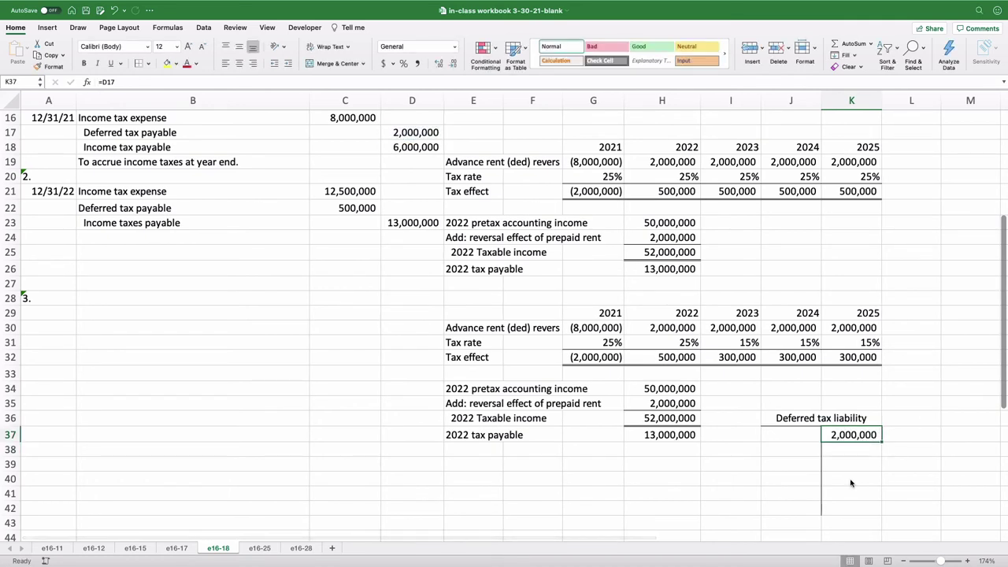
Step: Enter the date 12/31/21 in L37 beside the T-account's opening credit
key(Right)
text(12/31/21)
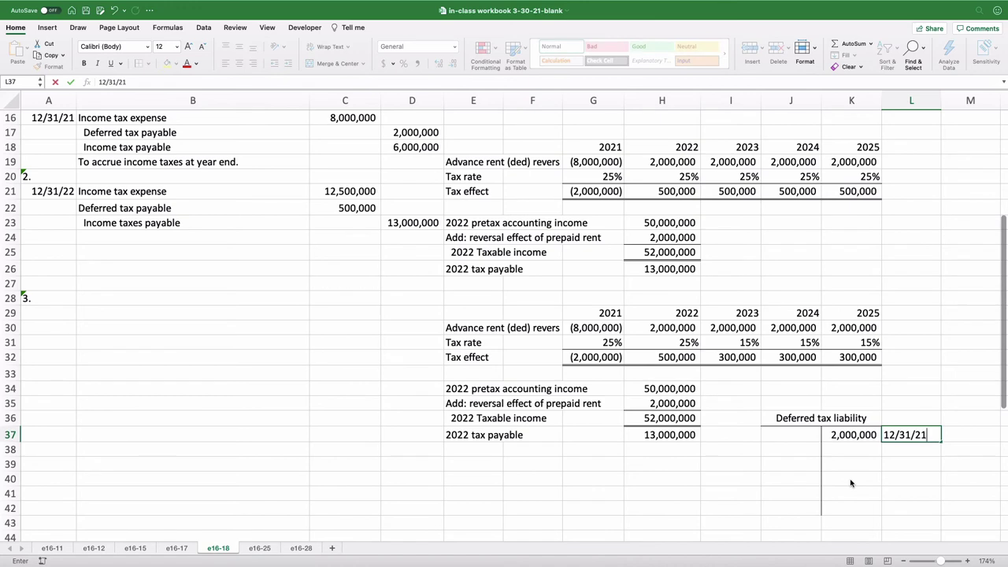
key(Return)
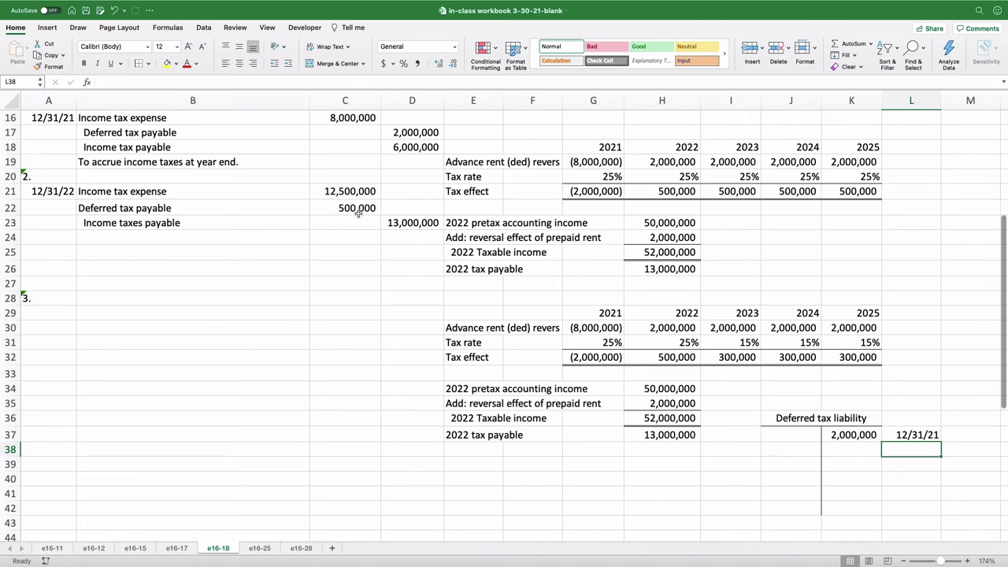
Step: Add a bottom border across J38:K38 in the deferred tax liability T-account
scroll(344, 209, up, 3)
scroll(344, 209, up, 2)
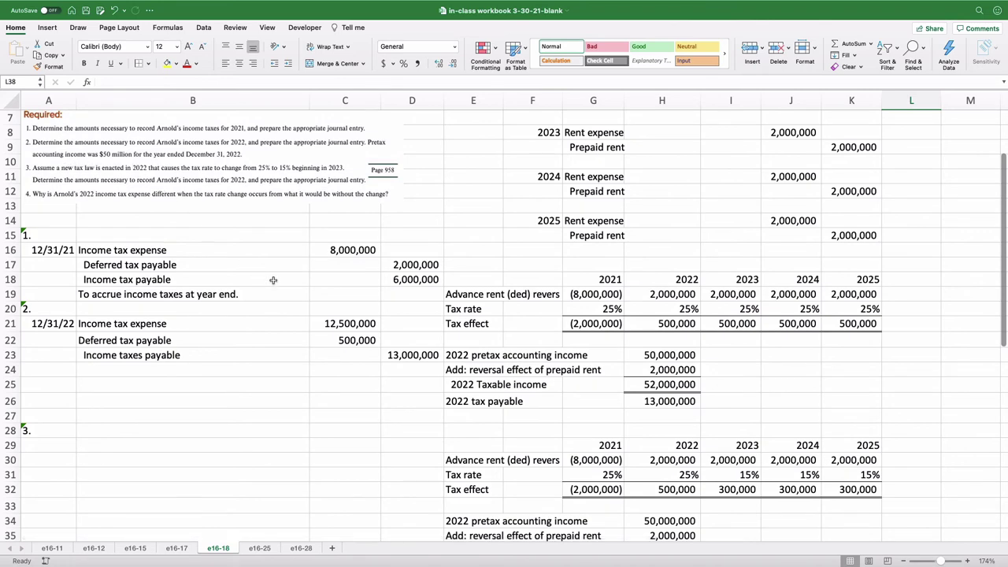
scroll(591, 366, down, 3)
scroll(591, 366, down, 1)
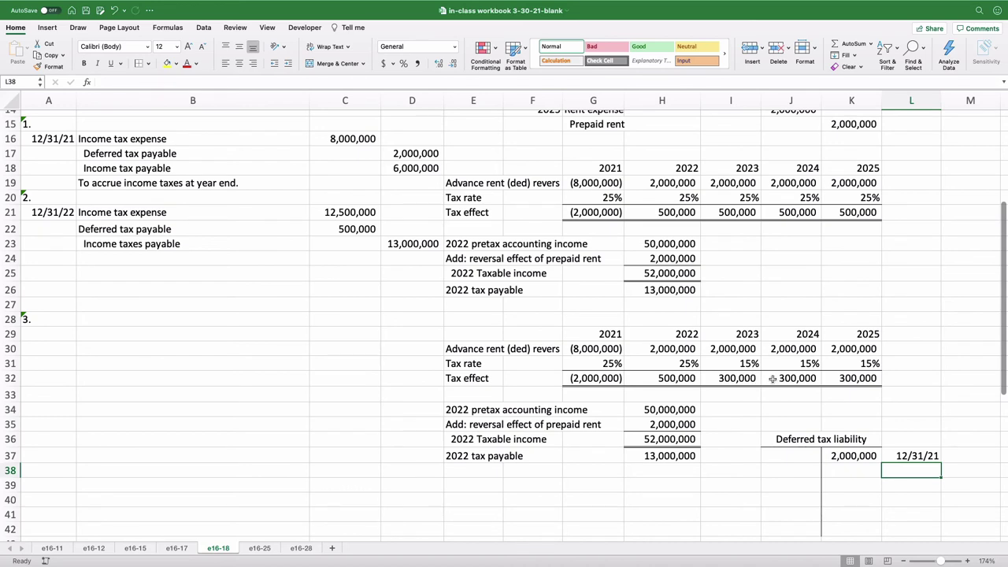
click(843, 377)
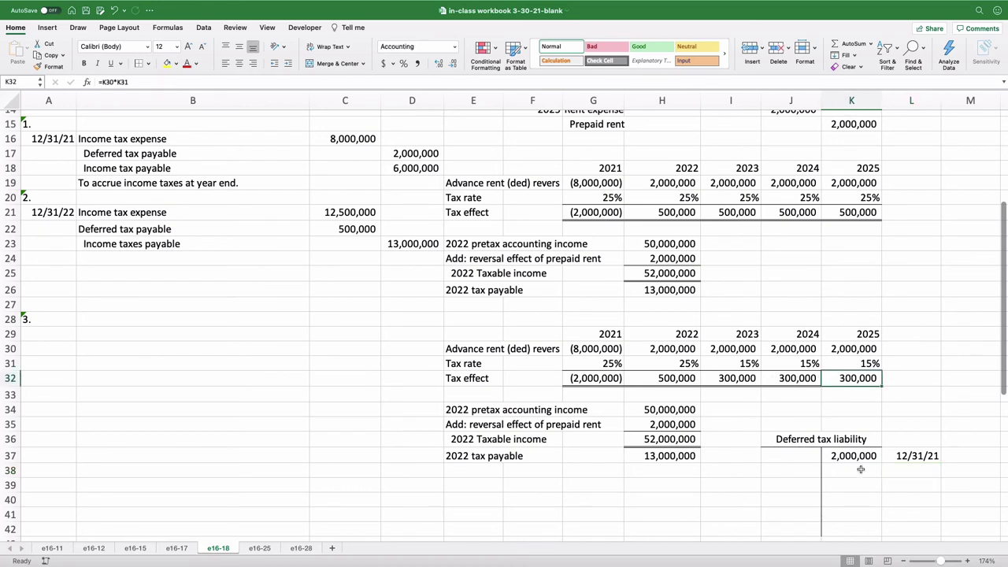
drag(846, 468, 791, 467)
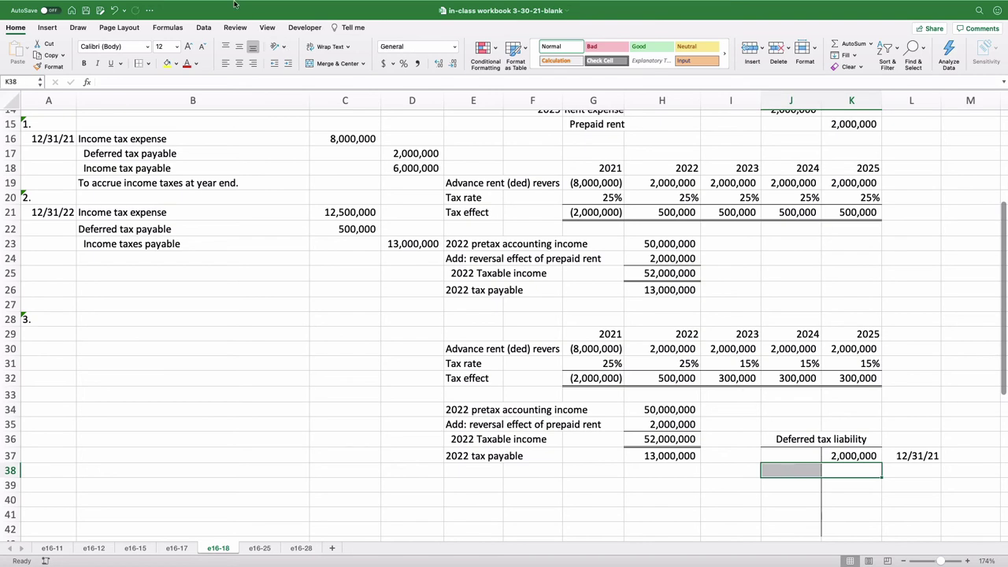
click(150, 65)
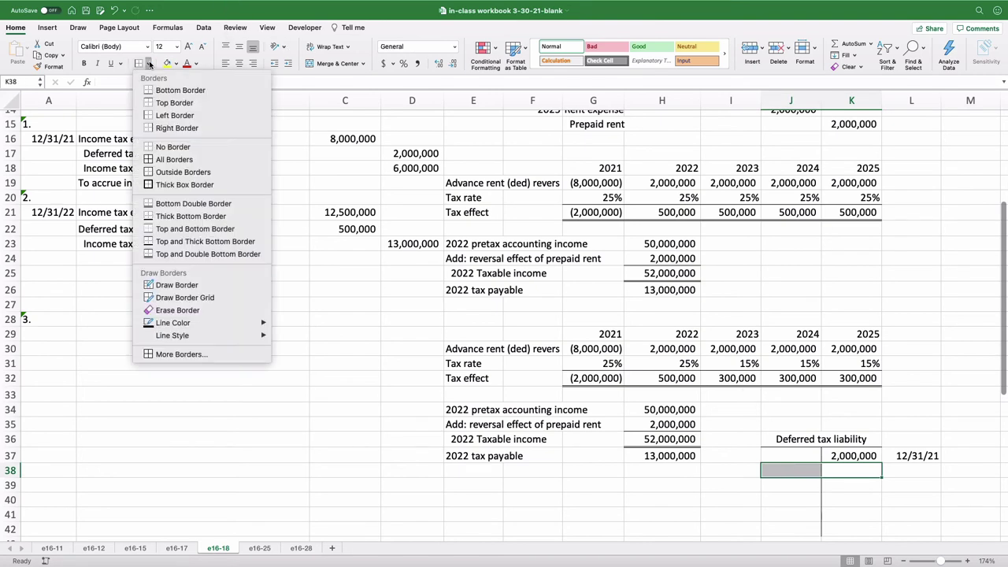
click(152, 91)
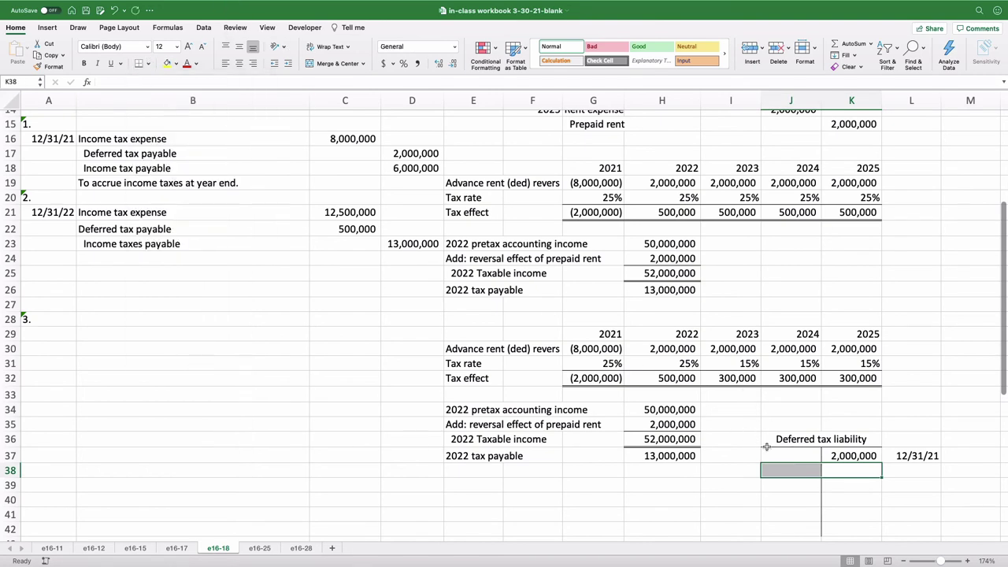
Step: Compute the T-account's ending credit balance in K39 from the 2023–2025 tax effects with =I32+J32+K32
click(860, 486)
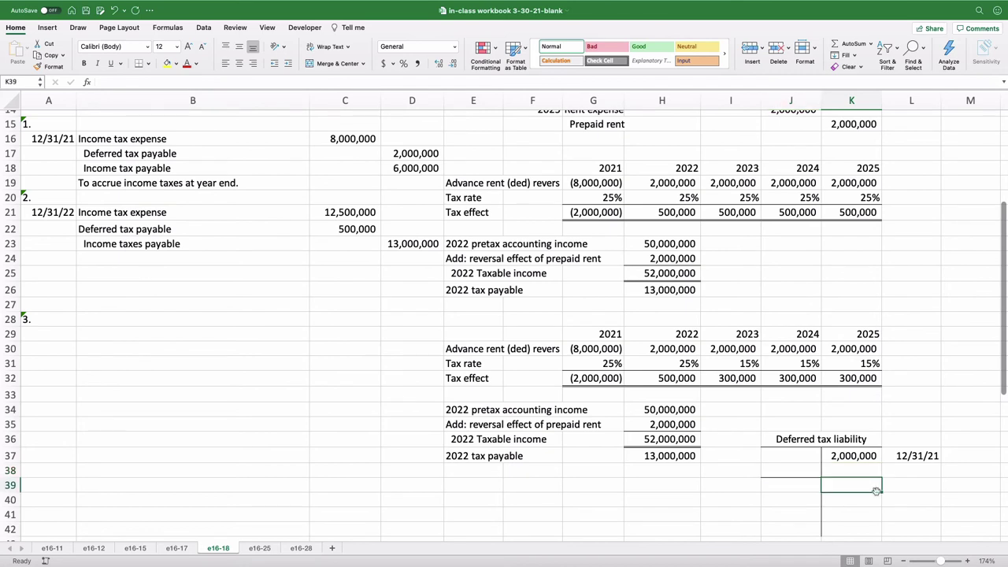
text(=)
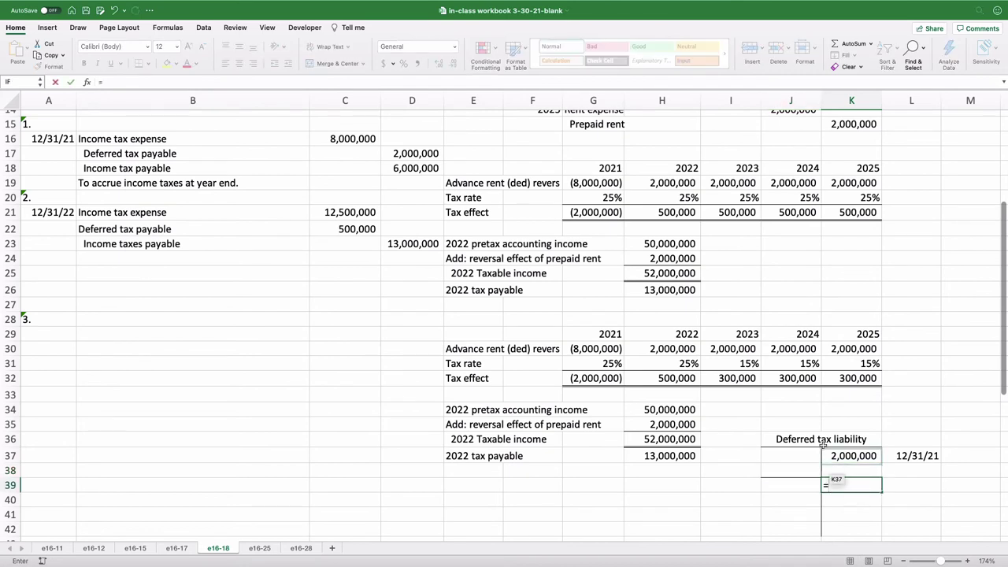
click(732, 378)
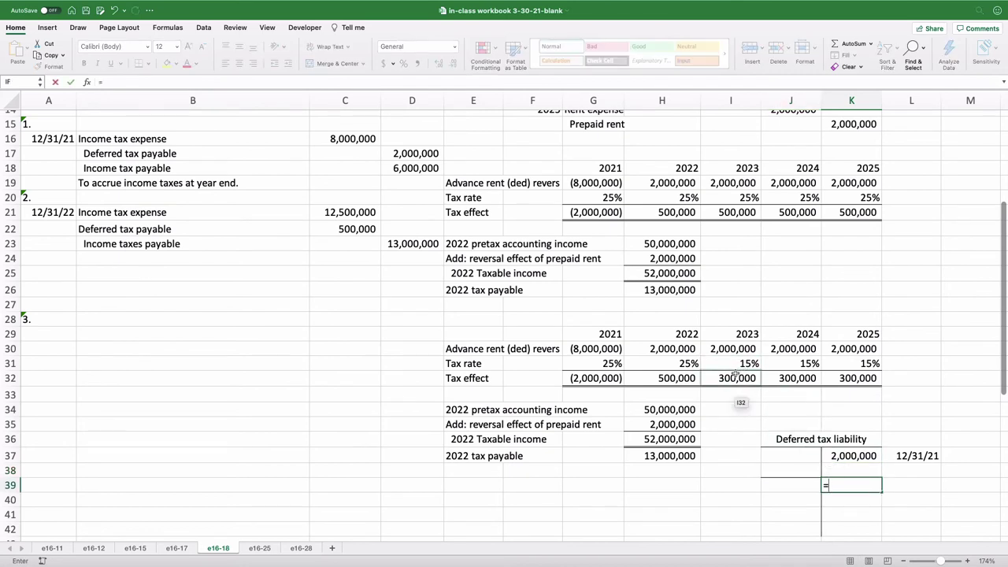
text(+)
click(803, 377)
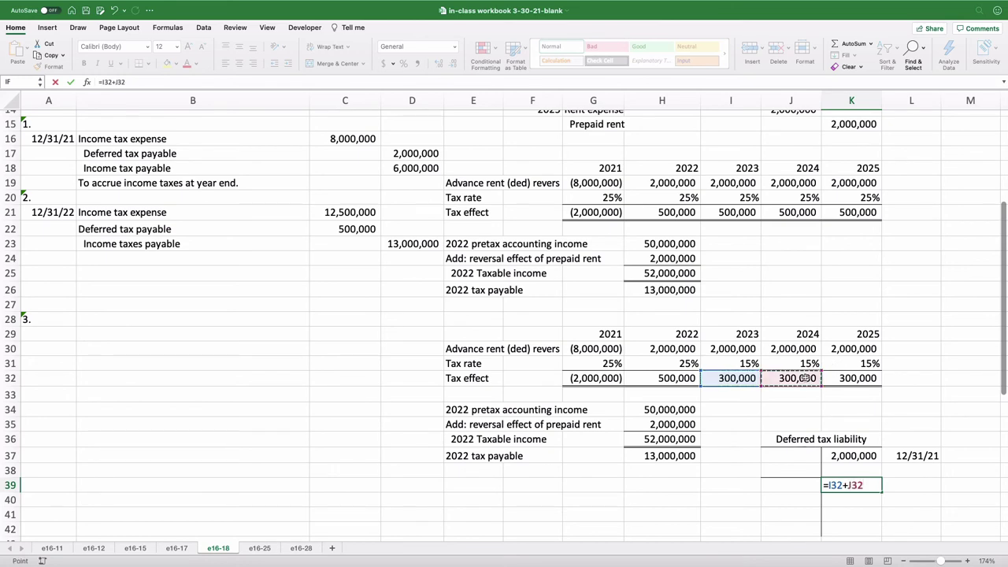
text(+)
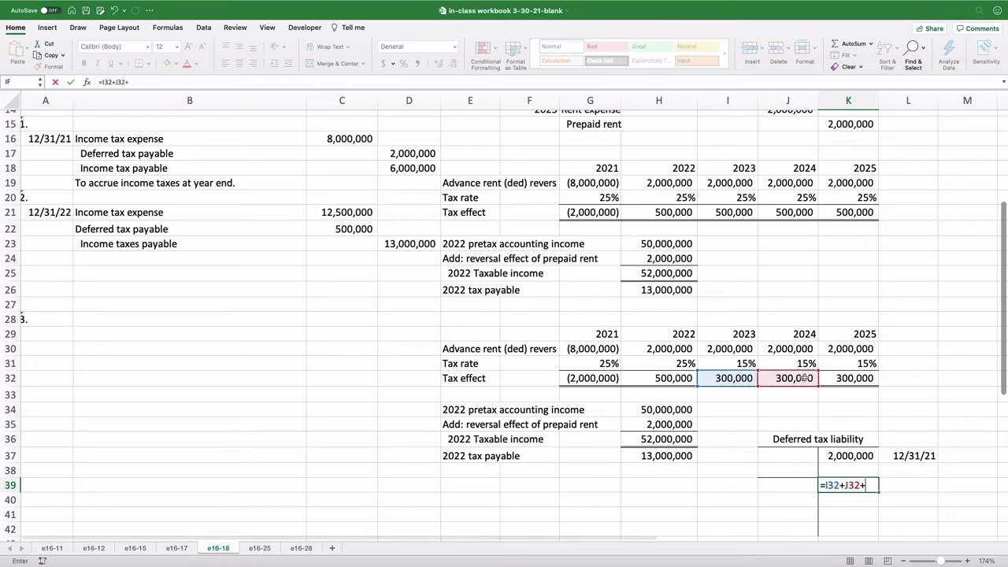
click(866, 378)
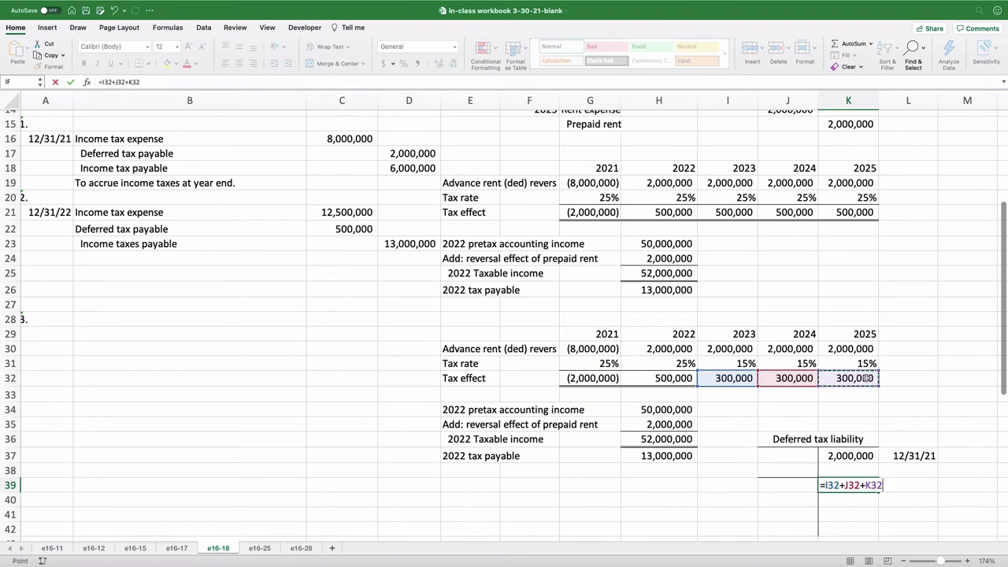
key(Return)
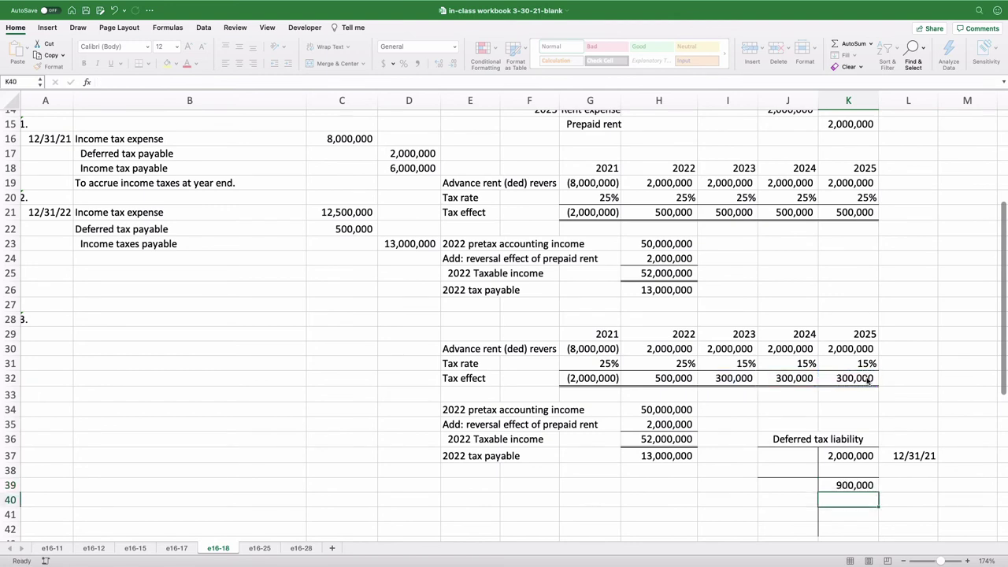
Step: Label the ending balance across L39 and L40 with "12/31/22 liability based on" and "tax rates at 12/31/22"
key(Up)
key(Right)
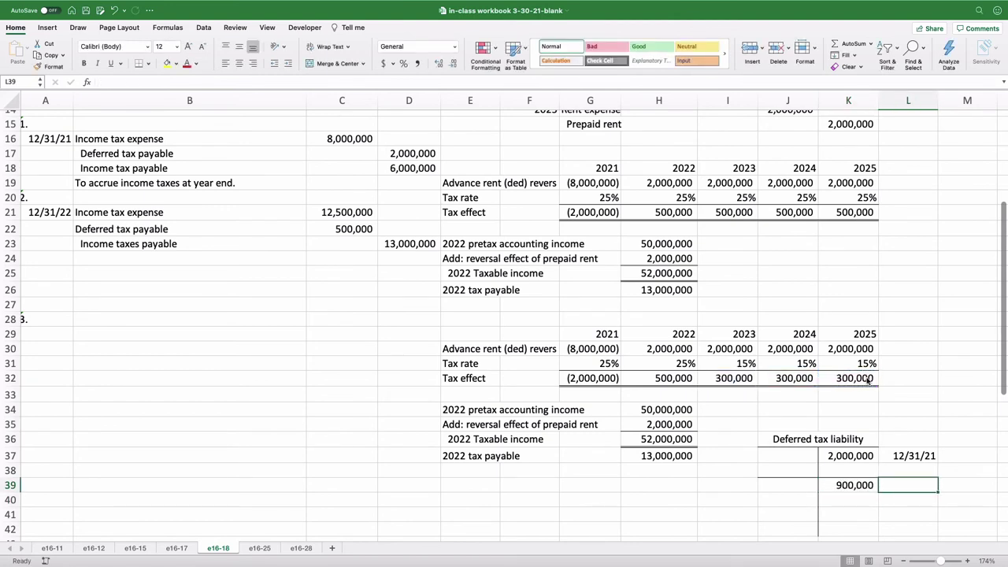
text(12/31/)
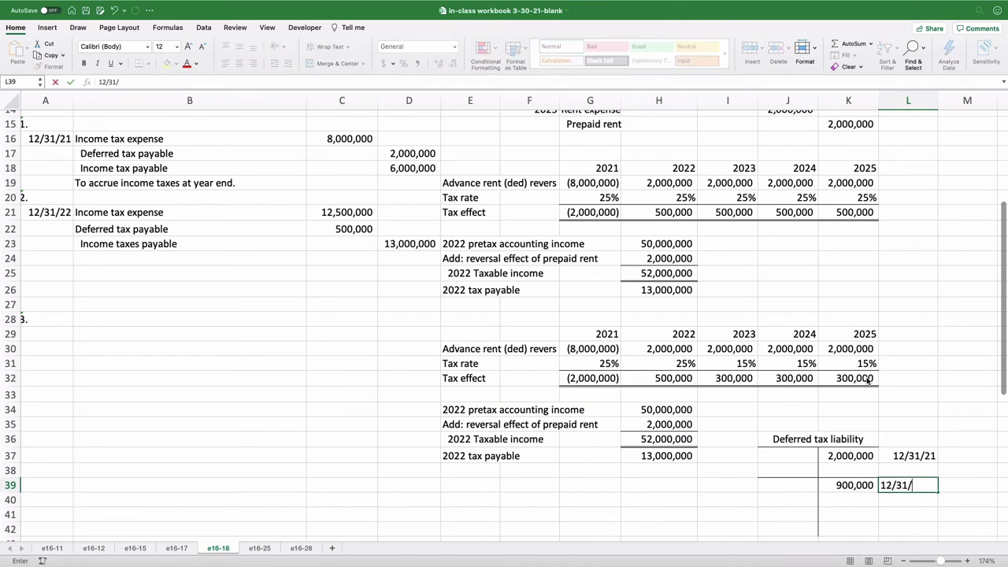
text(22 liability based)
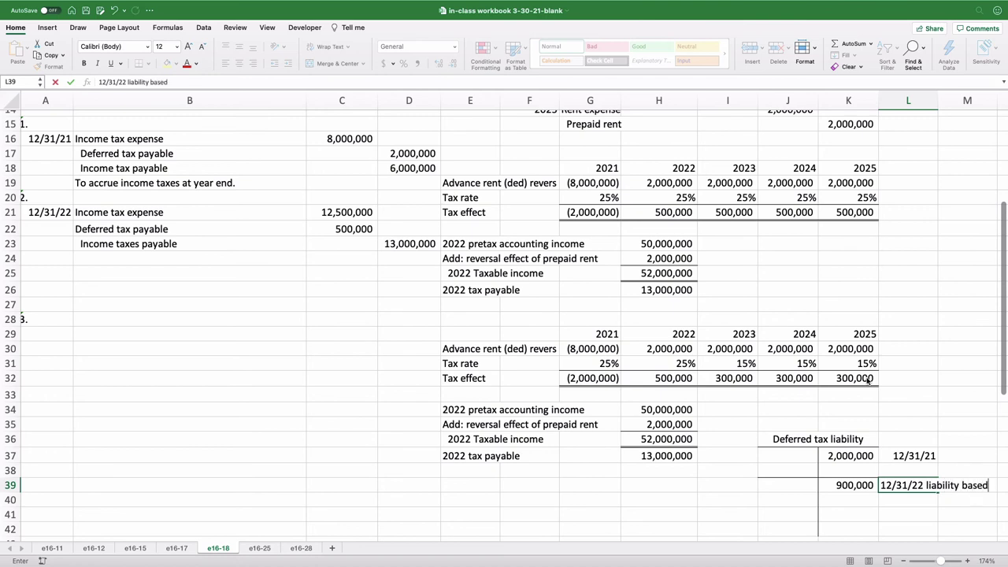
text( on)
key(Return)
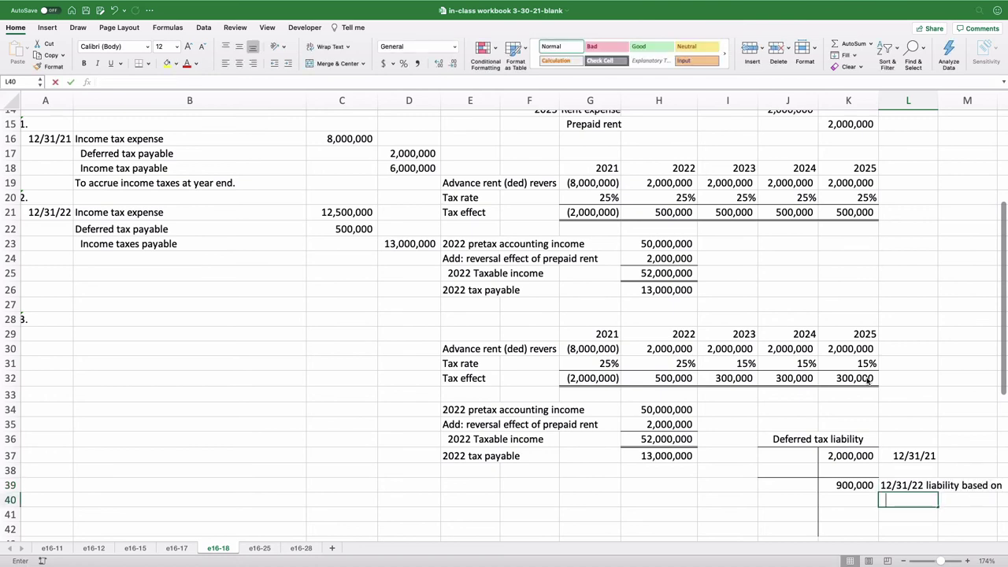
text(tax ra)
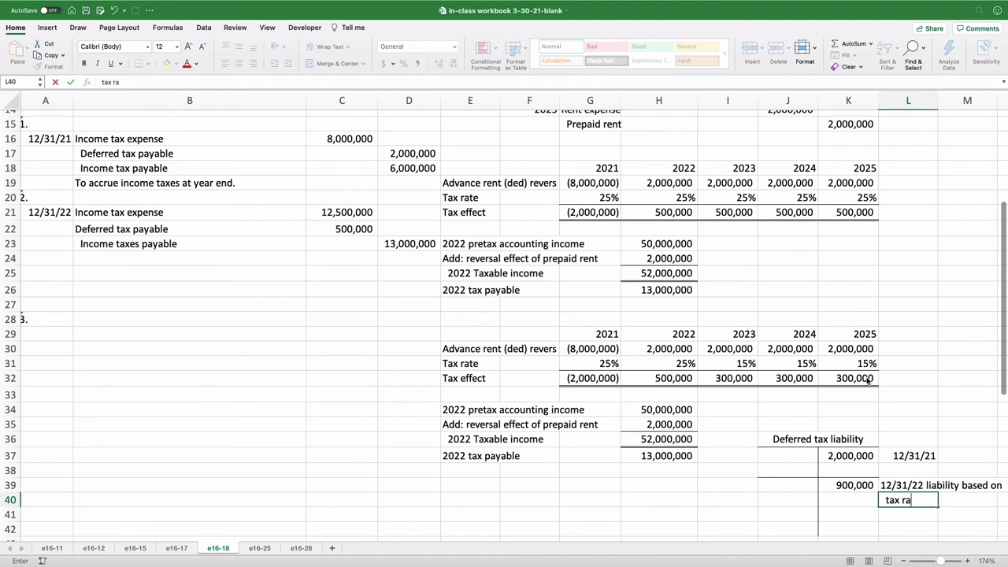
text(tes at 12/31/)
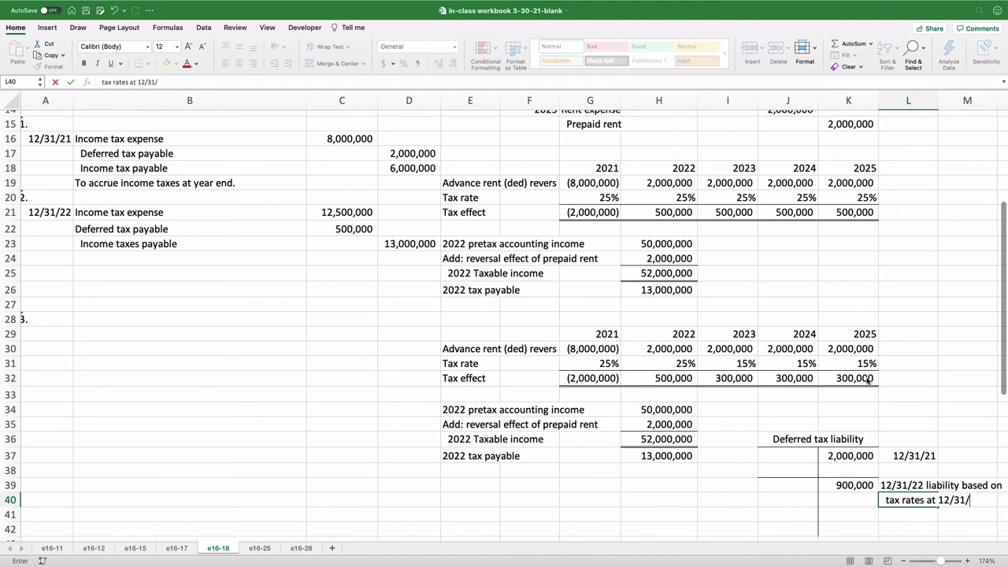
text(22)
key(Return)
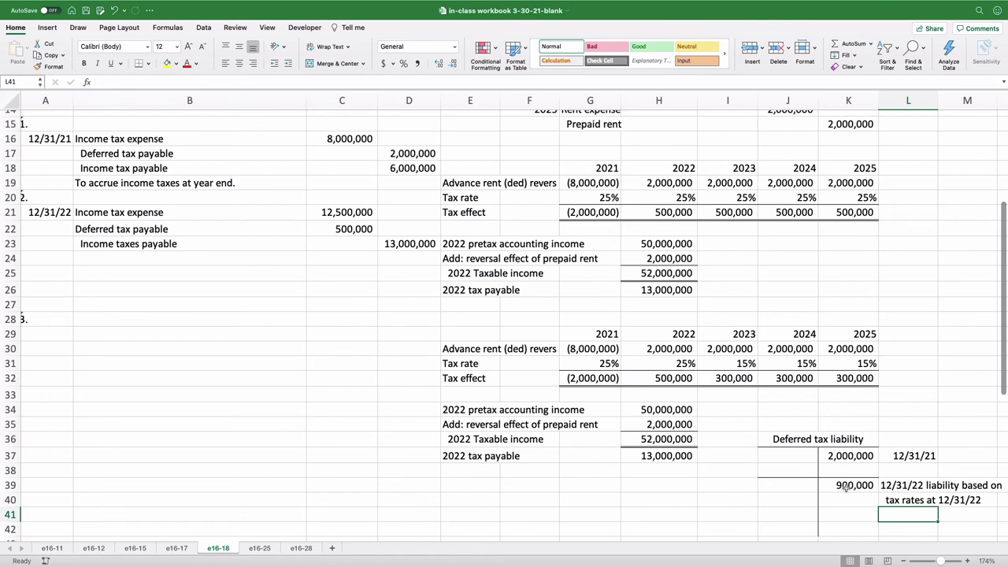
Step: Calculate the T-account's debit adjustment in J38 as the opening balance minus the ending balance with =K37-K39
click(795, 470)
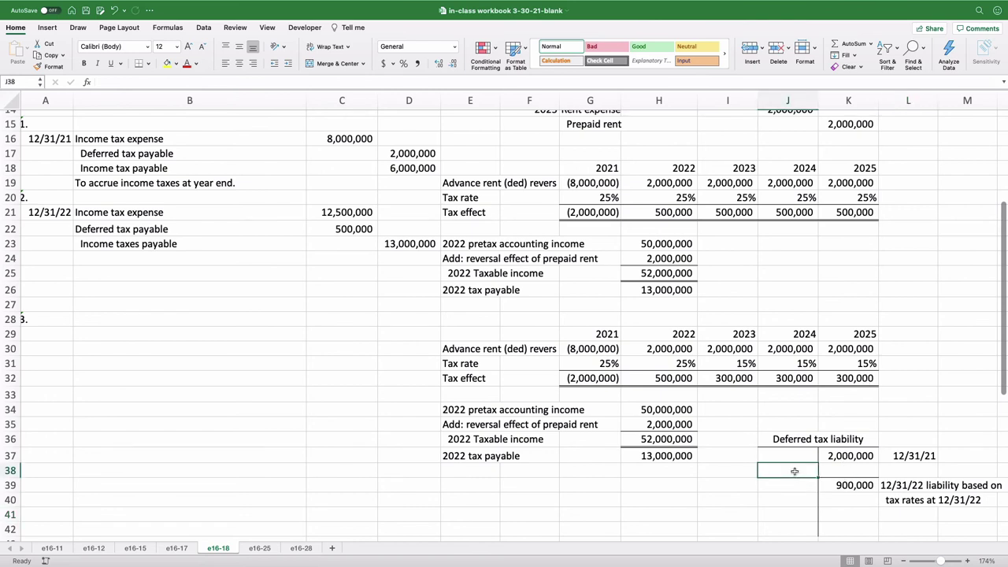
text(=)
key(Up)
key(Right)
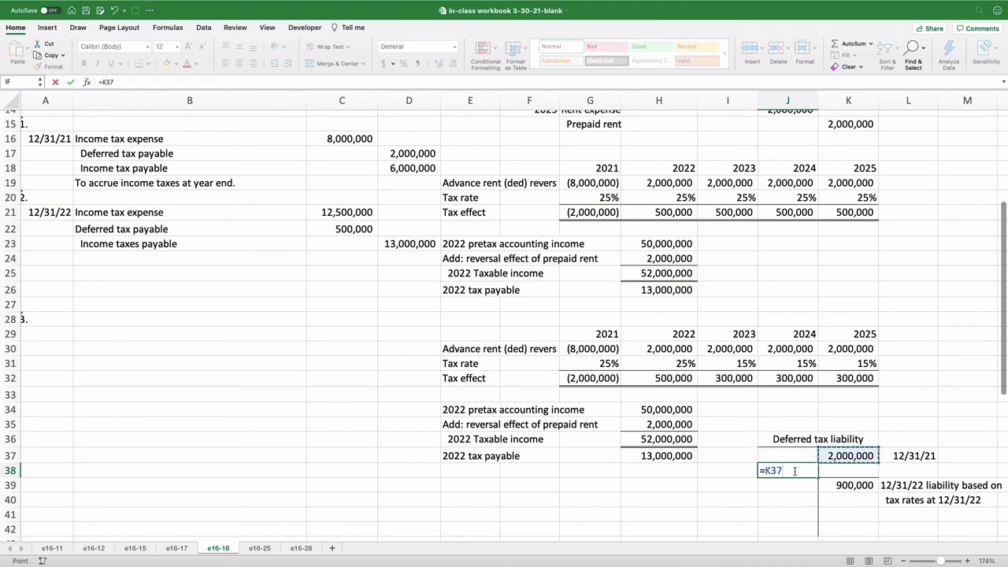
text(-)
key(Down)
key(Right)
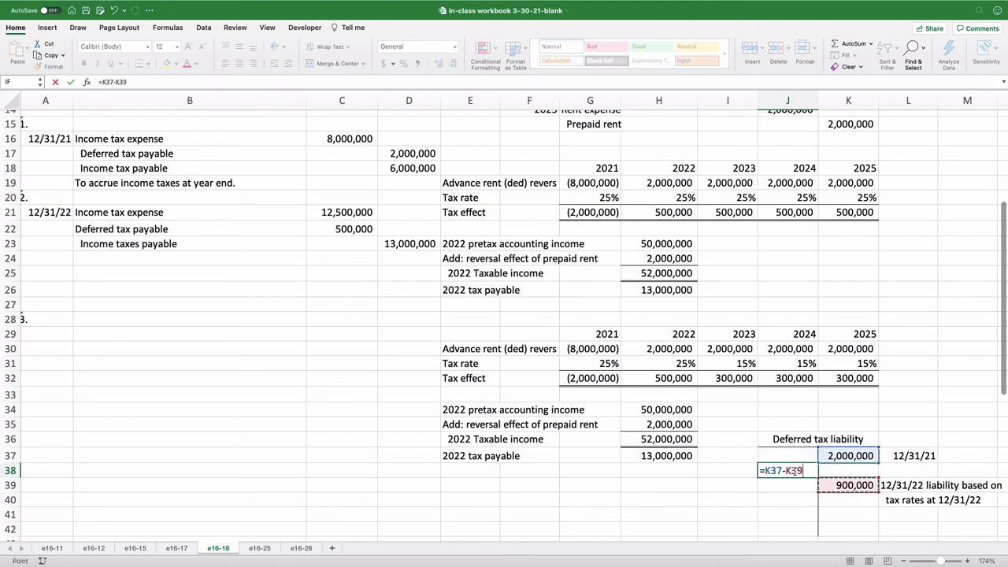
key(Return)
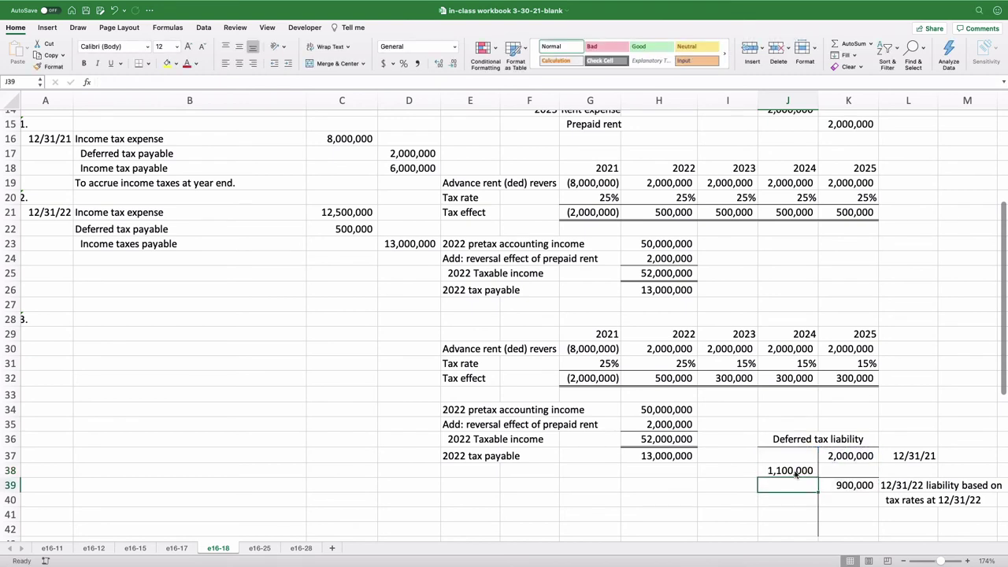
Step: Extend the requirement 3 heading in A28 to read "3. assuming that tax rates decline from 25% to 15% starting 1/1/23"
click(49, 322)
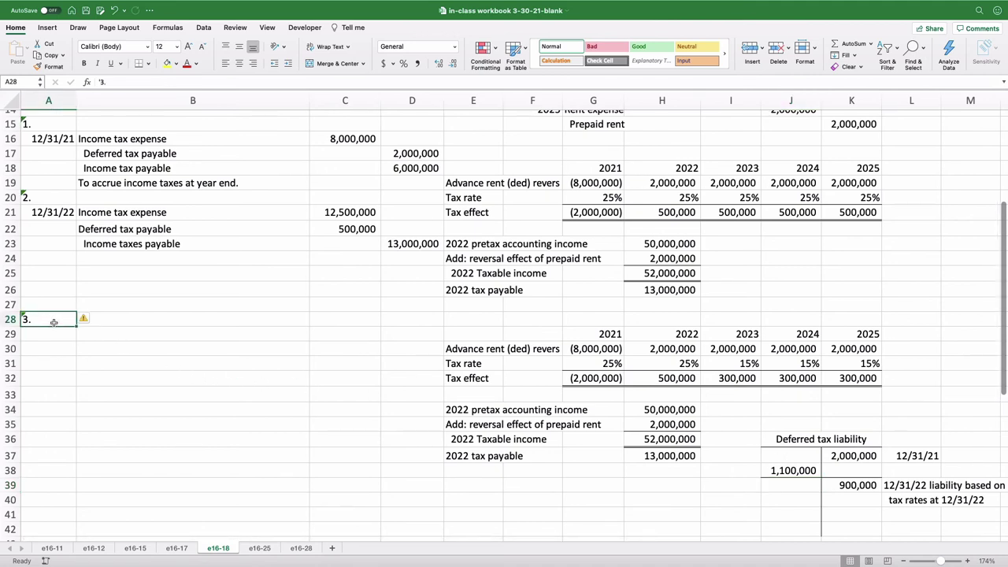
scroll(54, 322, up, 1)
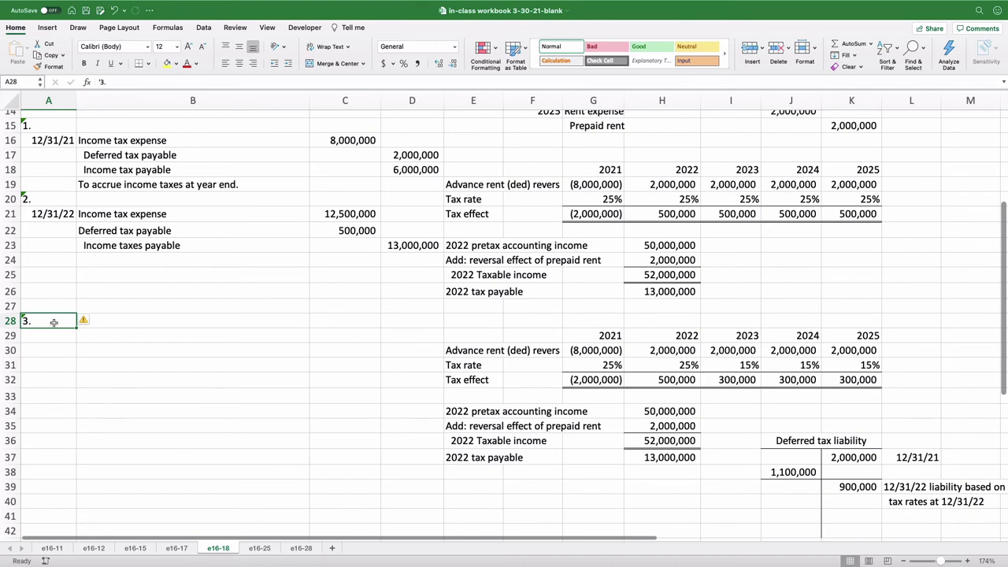
double_click(54, 322)
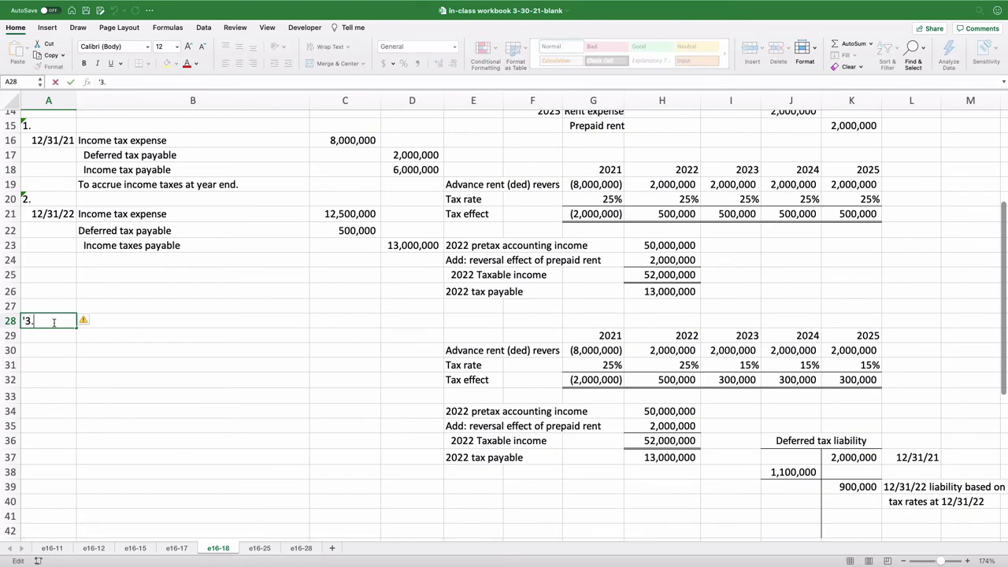
text(assuming that )
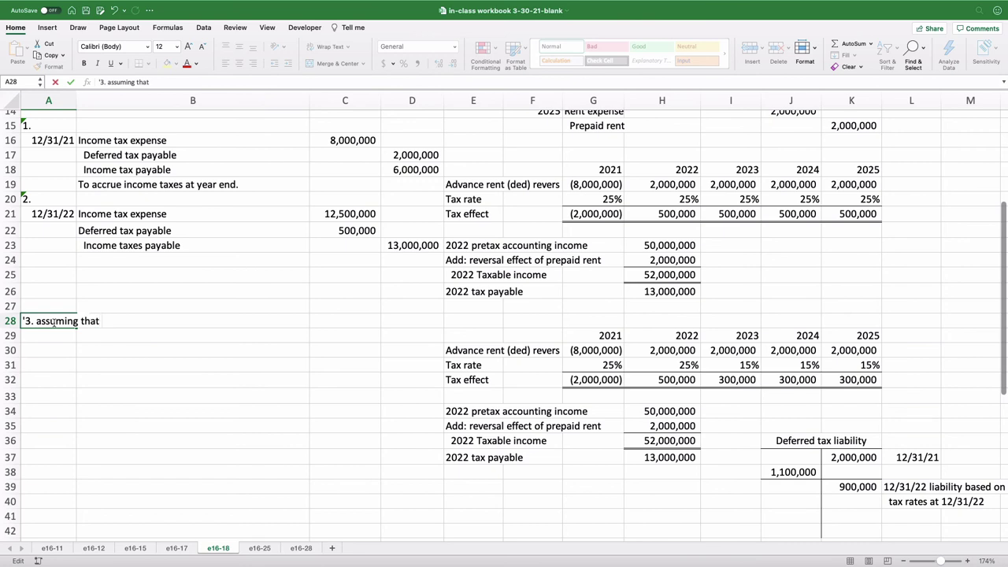
text(tax rates decline)
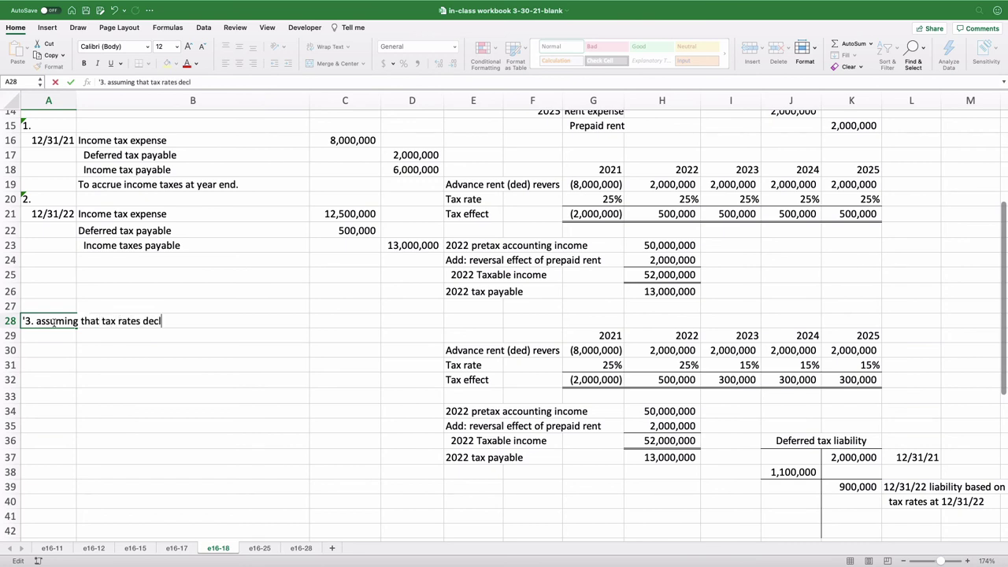
key(BackSpace)
key(BackSpace)
text(ne from 25% to 1)
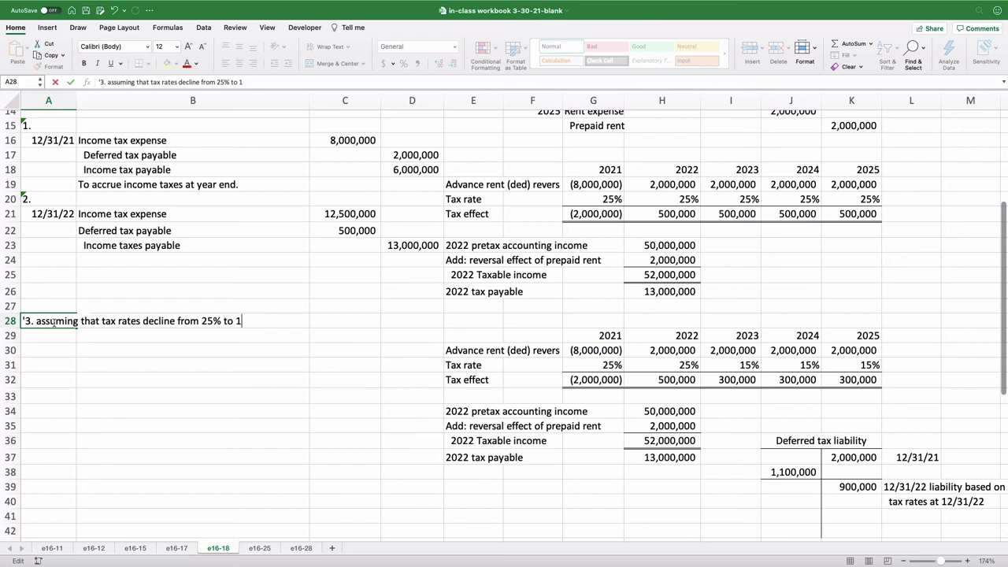
text(5% starting 1/1/)
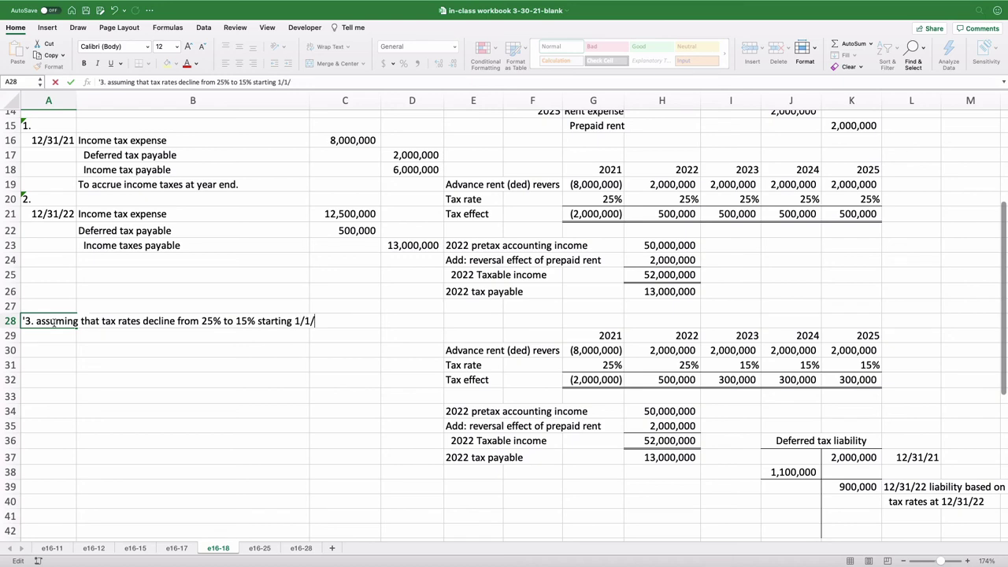
text(23)
key(Return)
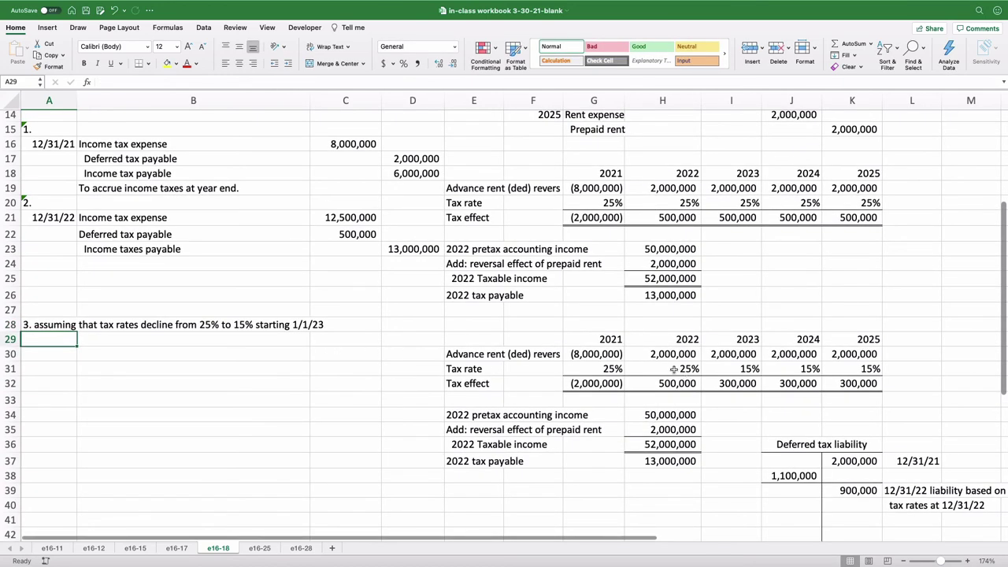
Step: Add the credit line "Income tax payable" in B31 and link its amount in D31 to the 2022 tax payable with =H37
scroll(740, 342, down, 1)
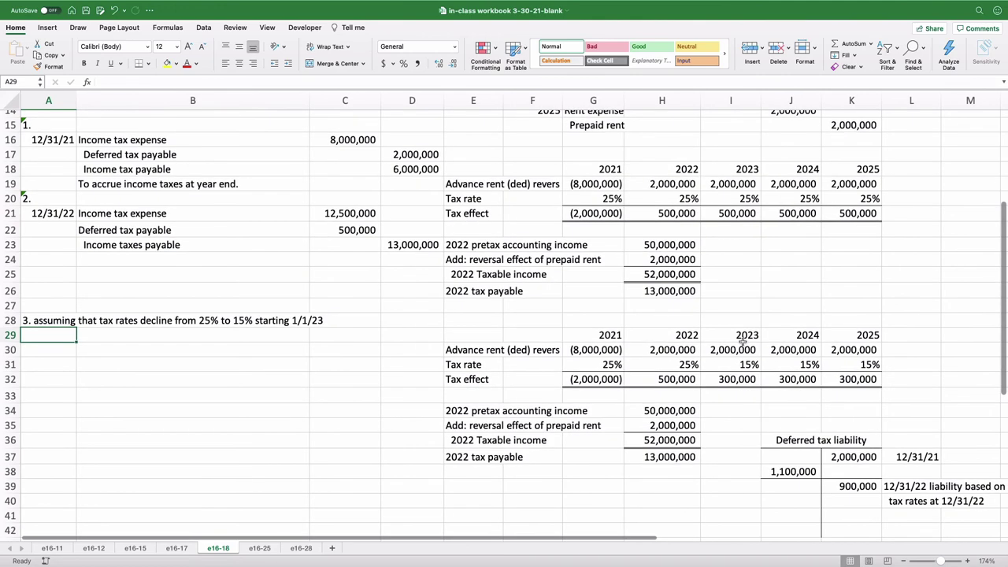
scroll(742, 340, down, 1)
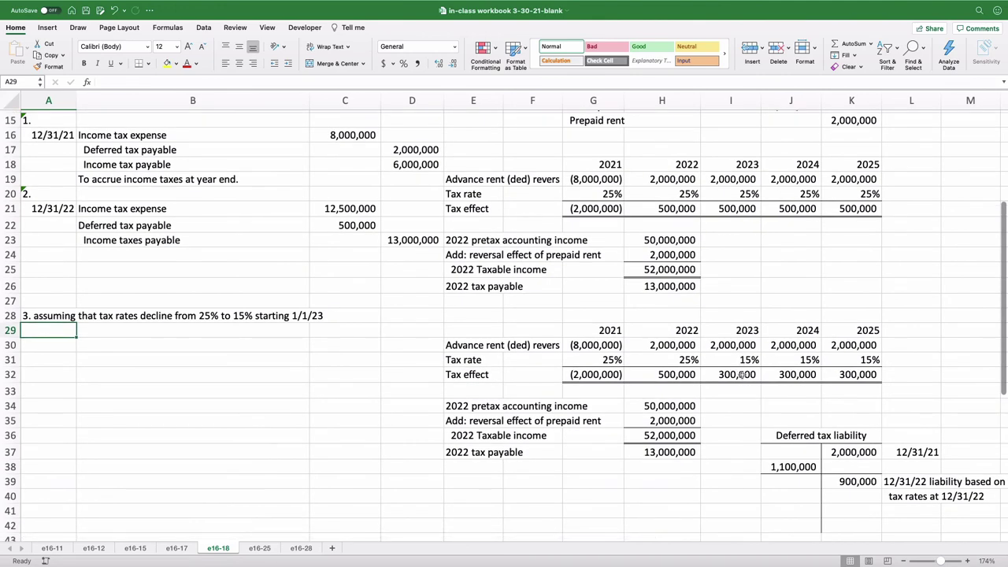
click(93, 359)
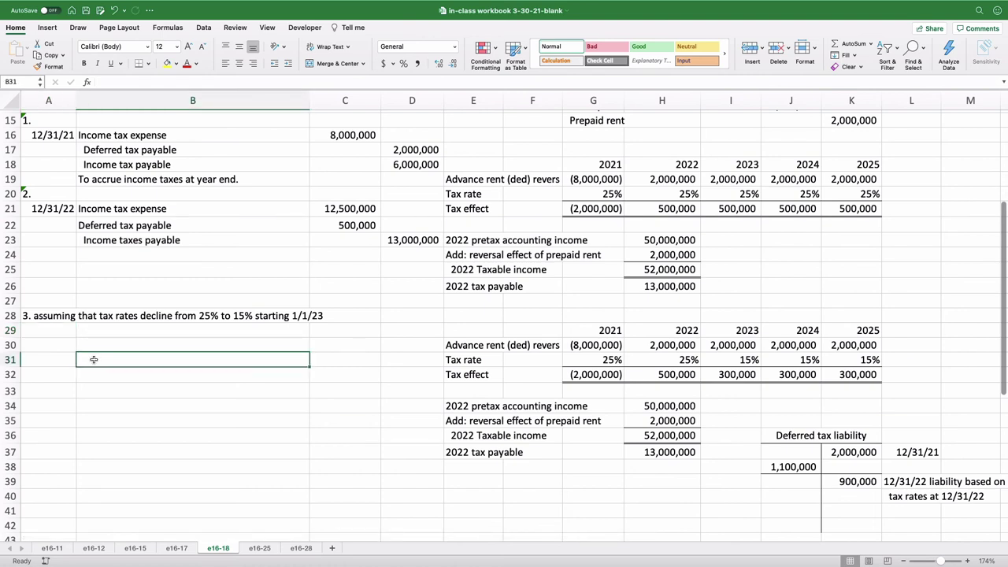
text(Income t)
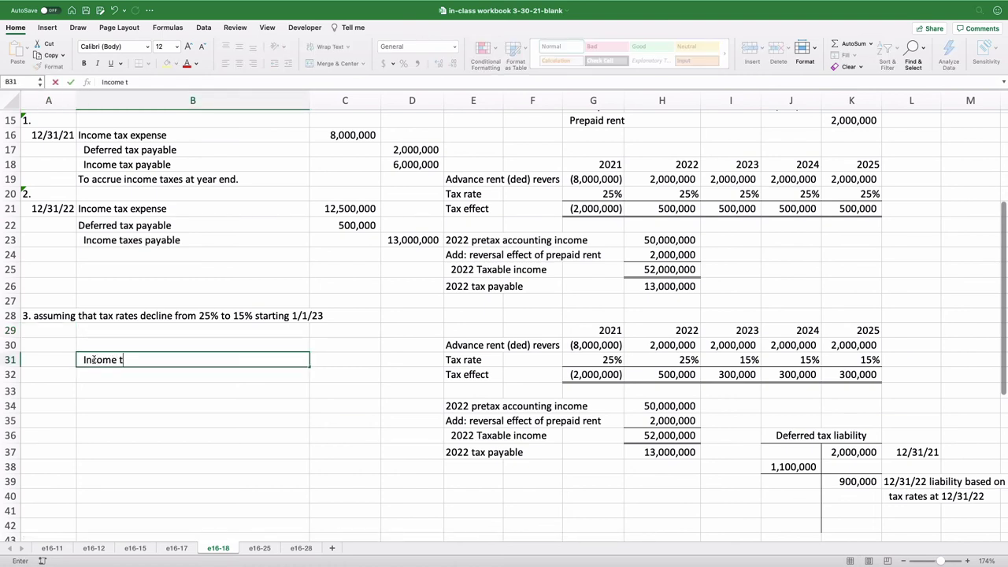
text(ax payable)
key(Tab)
key(Tab)
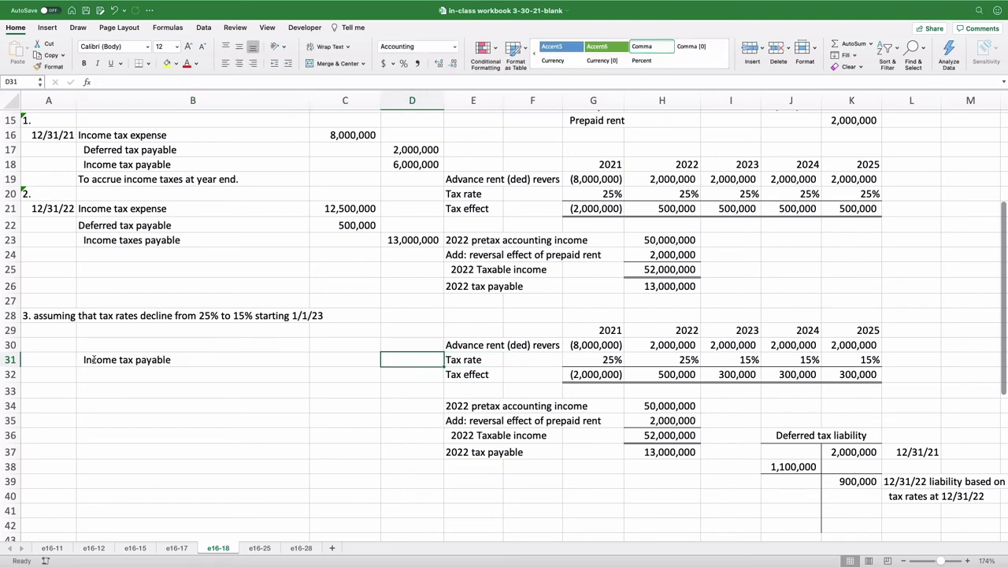
text(=)
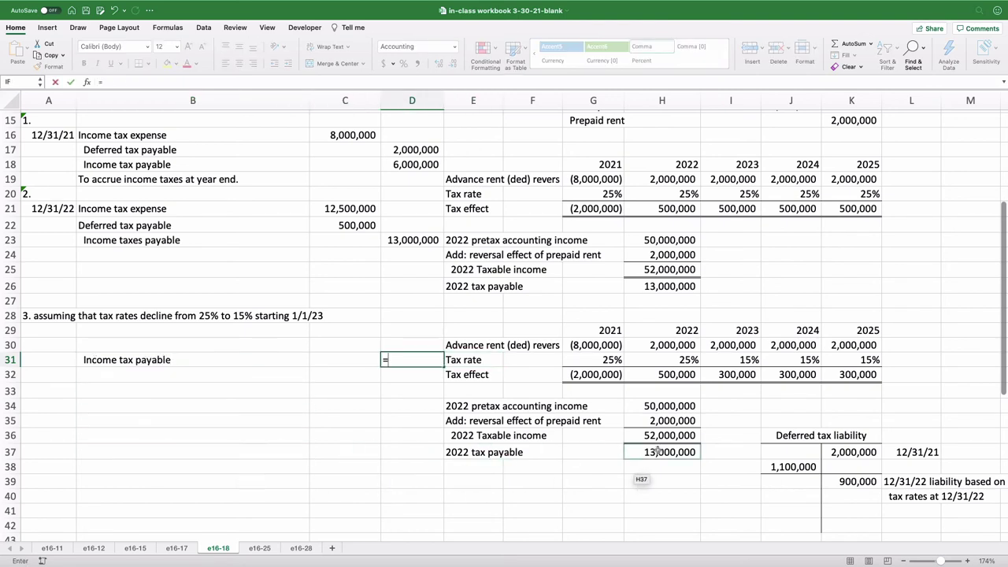
click(661, 450)
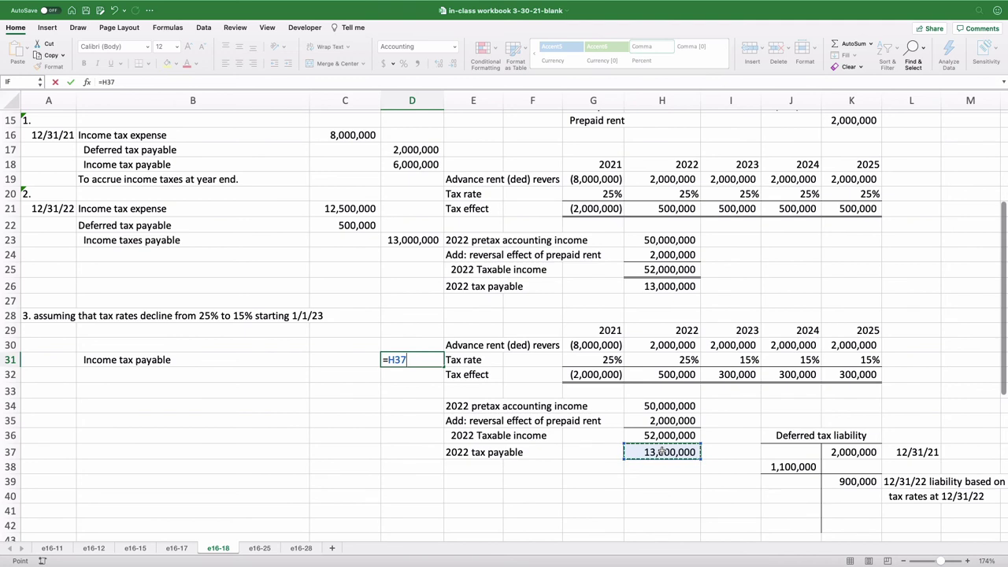
key(Return)
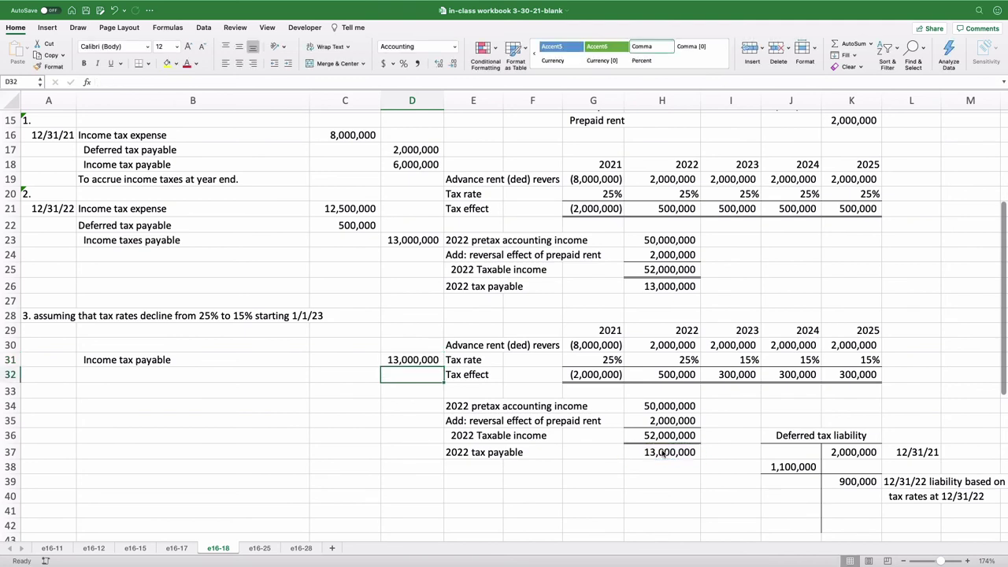
Step: Enter the date 12/31/22 in A29 for the requirement 3 journal entry
key(Up)
key(Up)
key(Left)
key(Left)
key(Left)
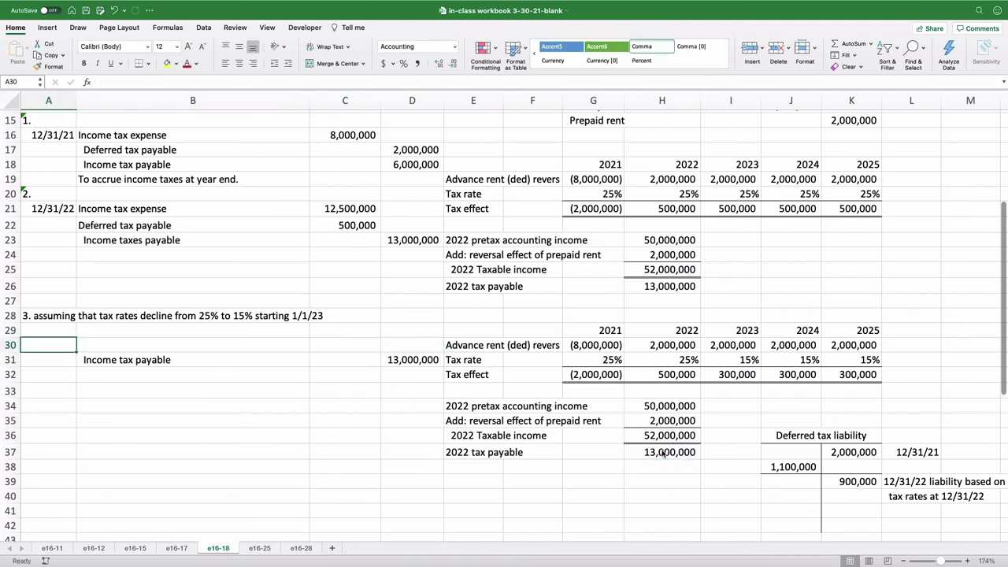
key(Up)
text(12/31/22)
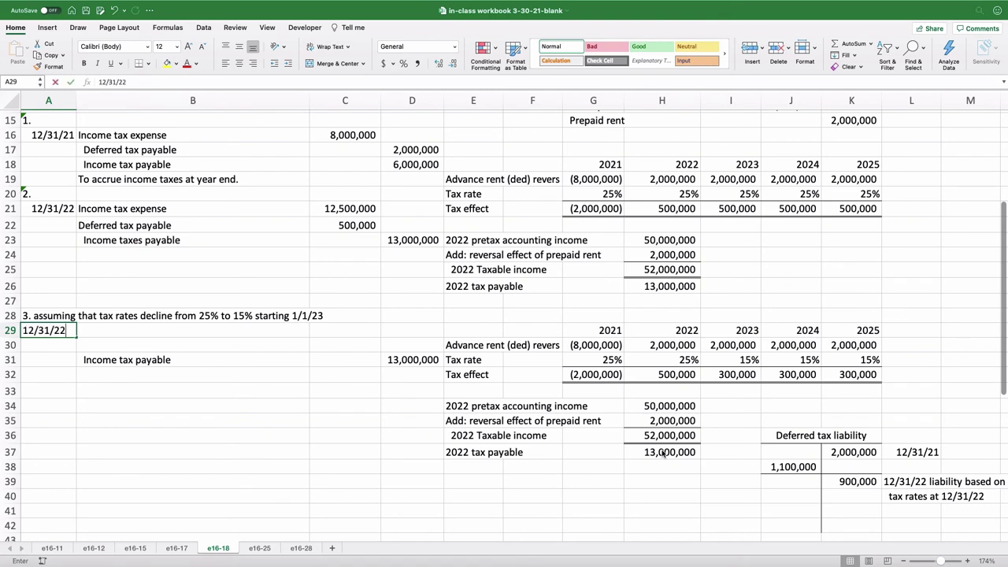
key(Return)
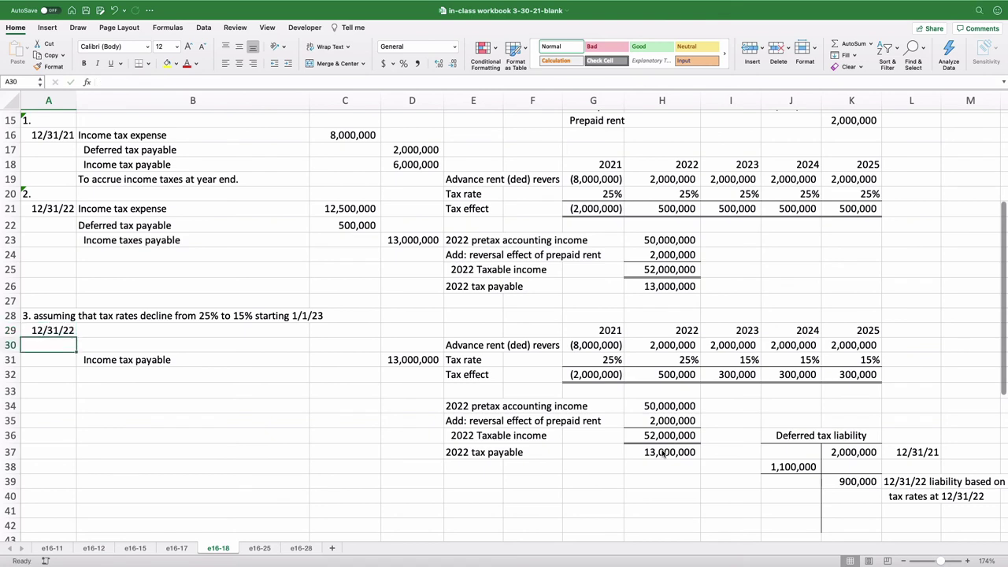
Step: Add the debit line "Deferred tax payable" in B30 and link its amount in C30 to the T-account's debit adjustment with =J38
key(Right)
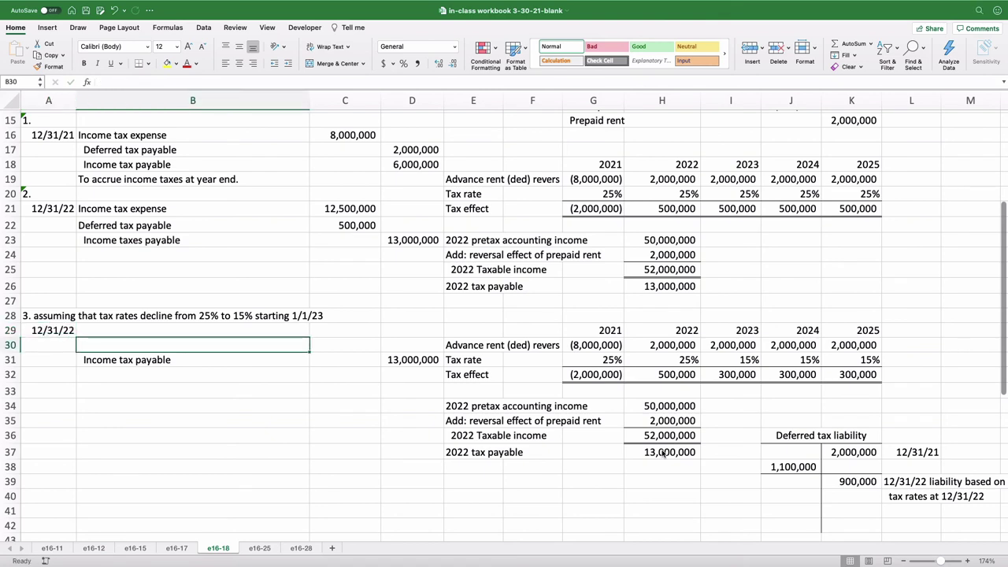
text(Deferred t)
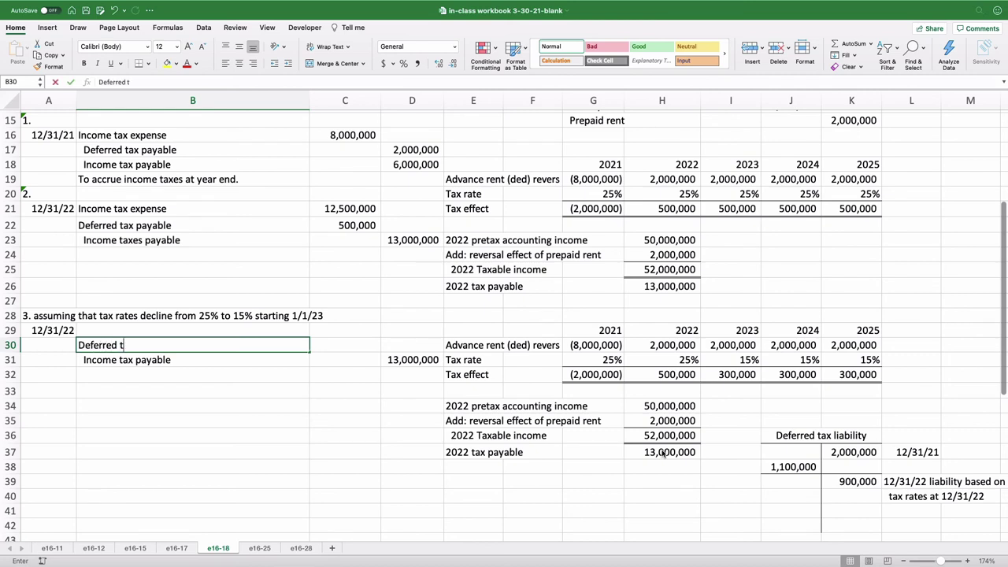
text(ax payable)
key(Return)
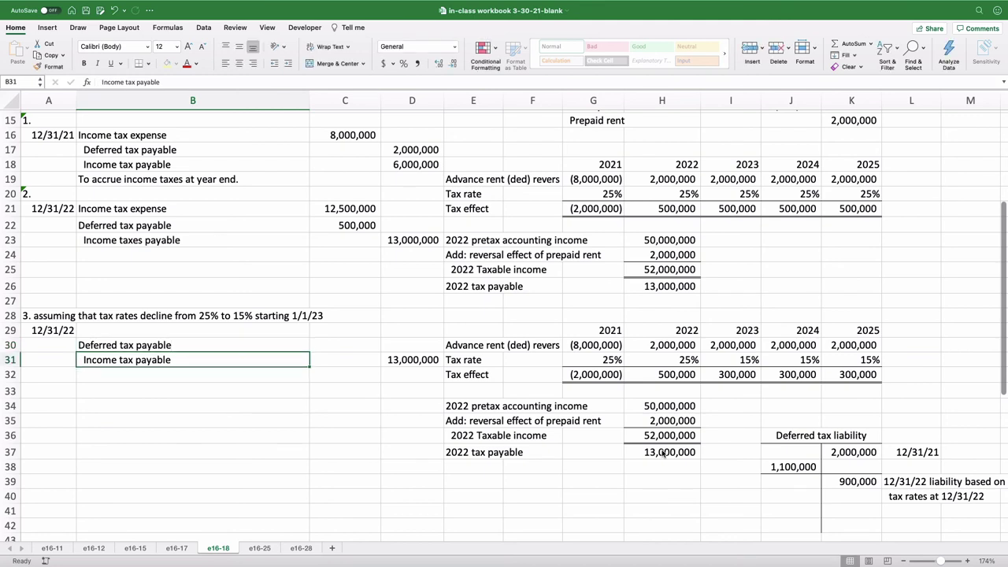
key(Up)
key(Right)
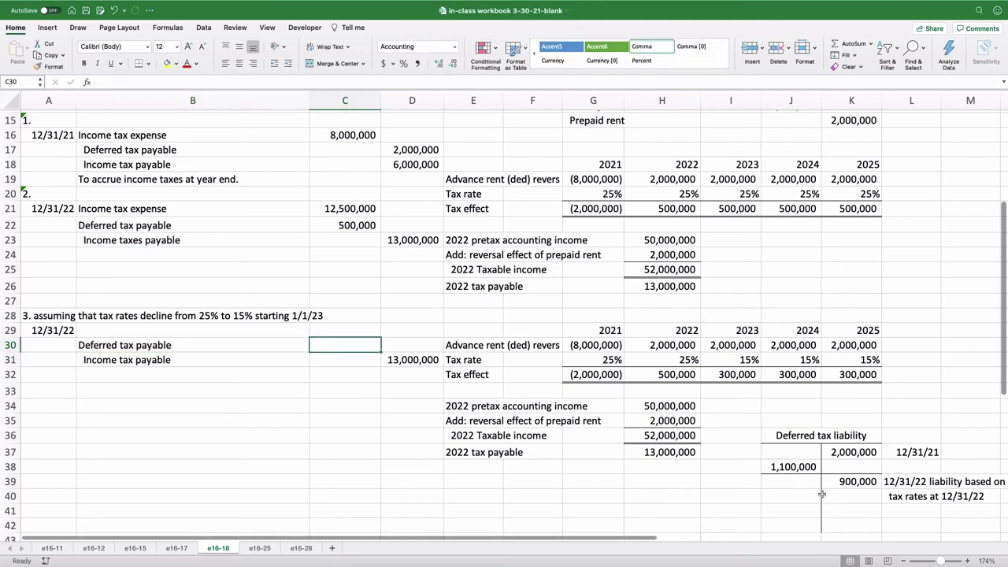
click(791, 466)
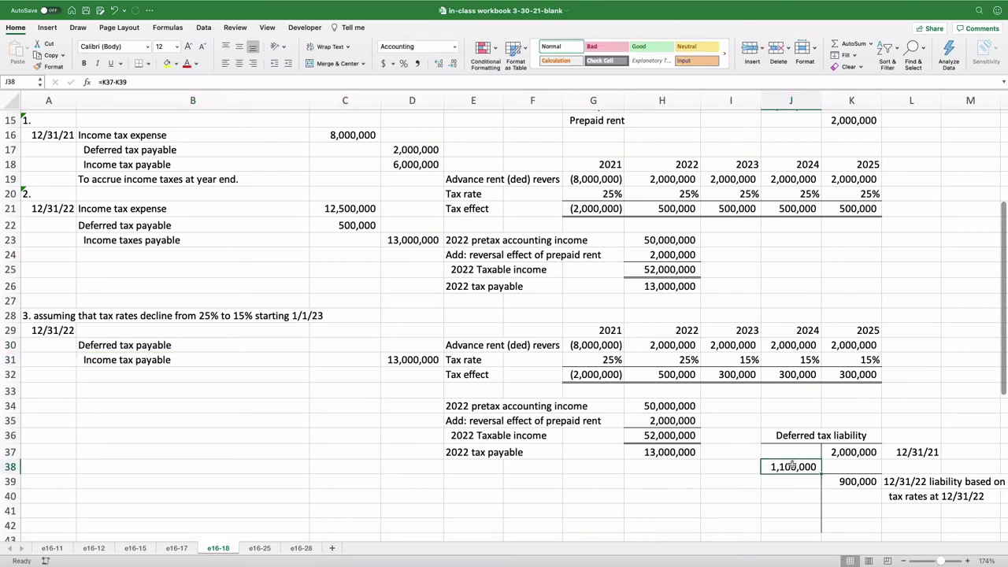
key(Return)
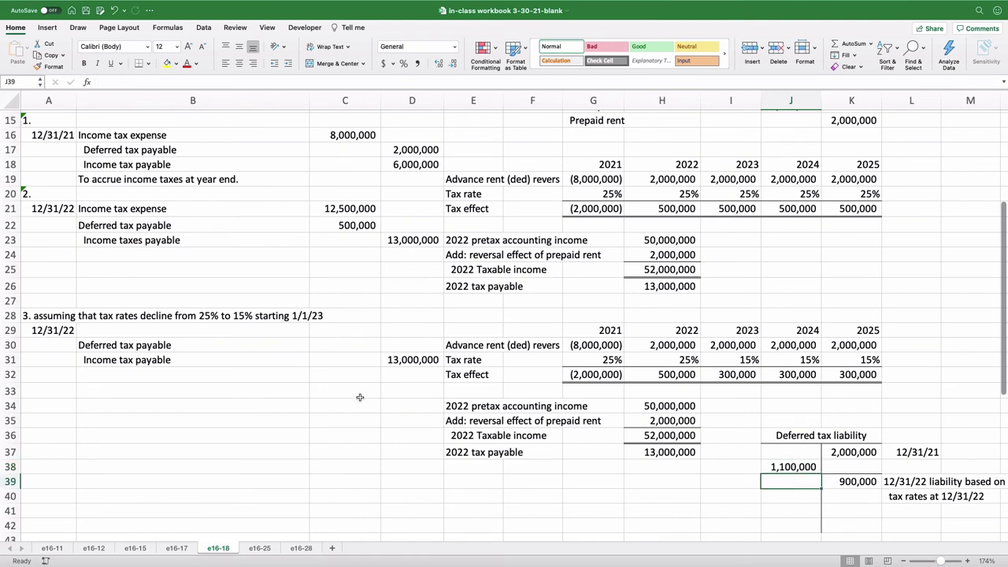
click(330, 348)
text(=)
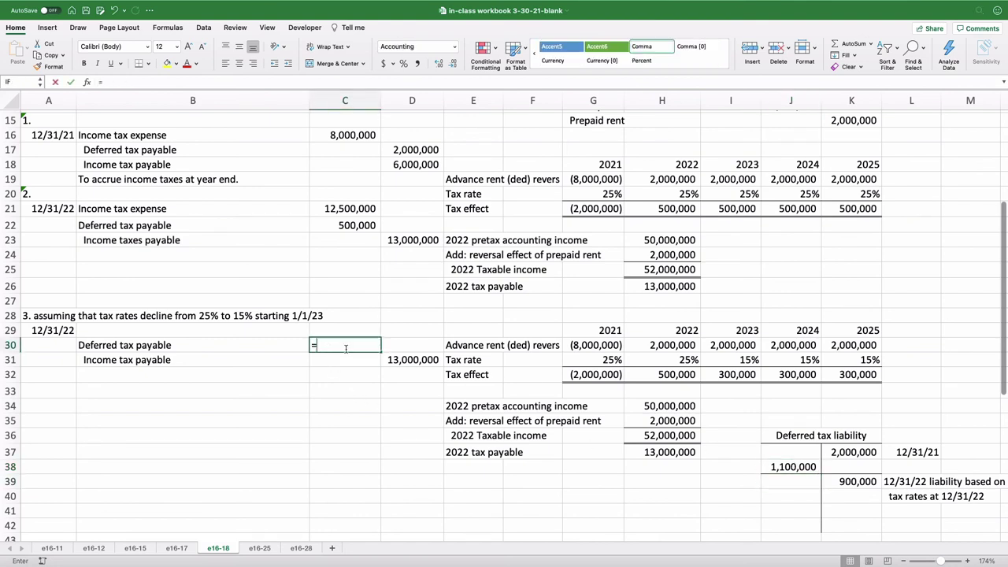
click(776, 466)
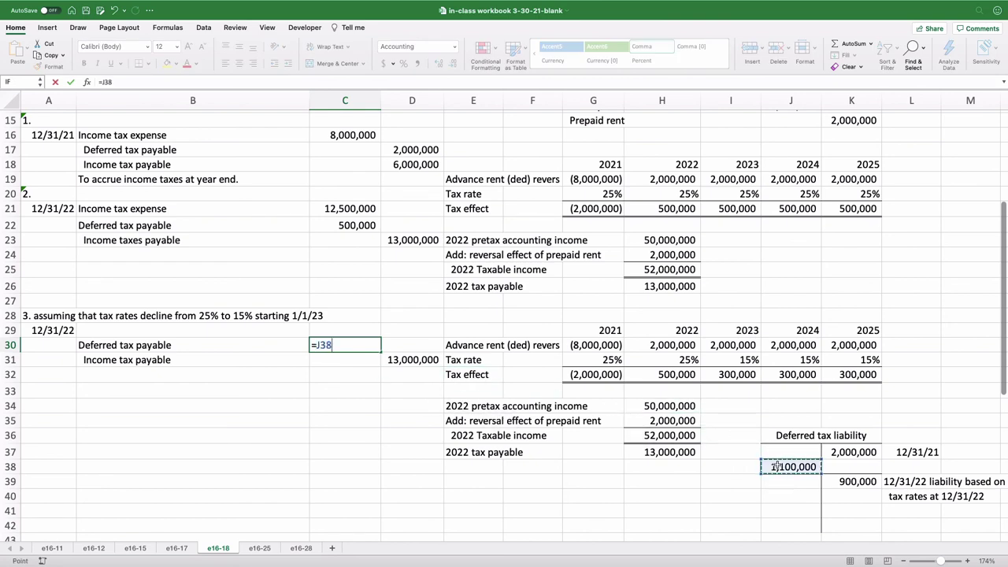
key(Return)
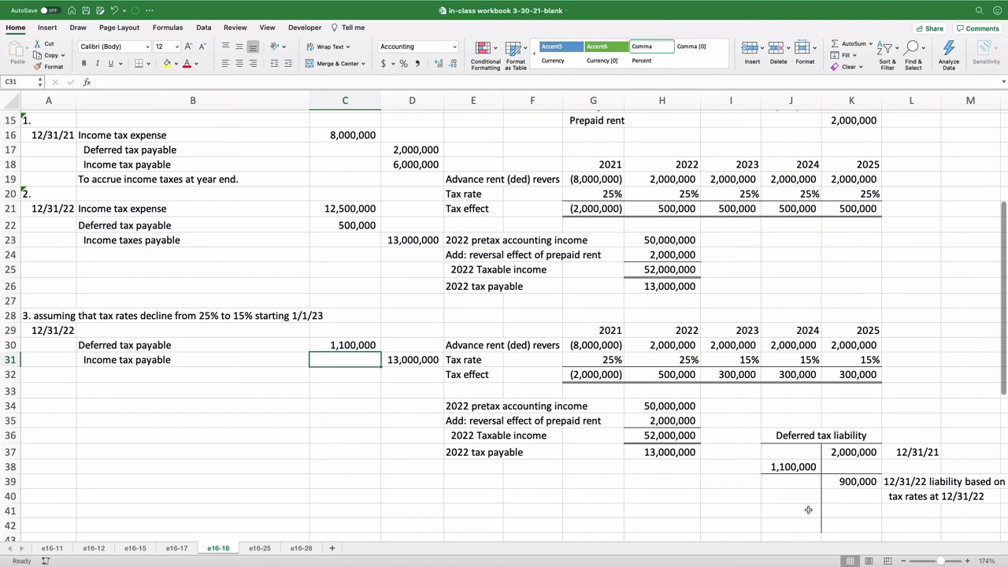
Step: Add the debit account "Income tax expense" in B29 on the 12/31/22 line of requirement 3
click(852, 480)
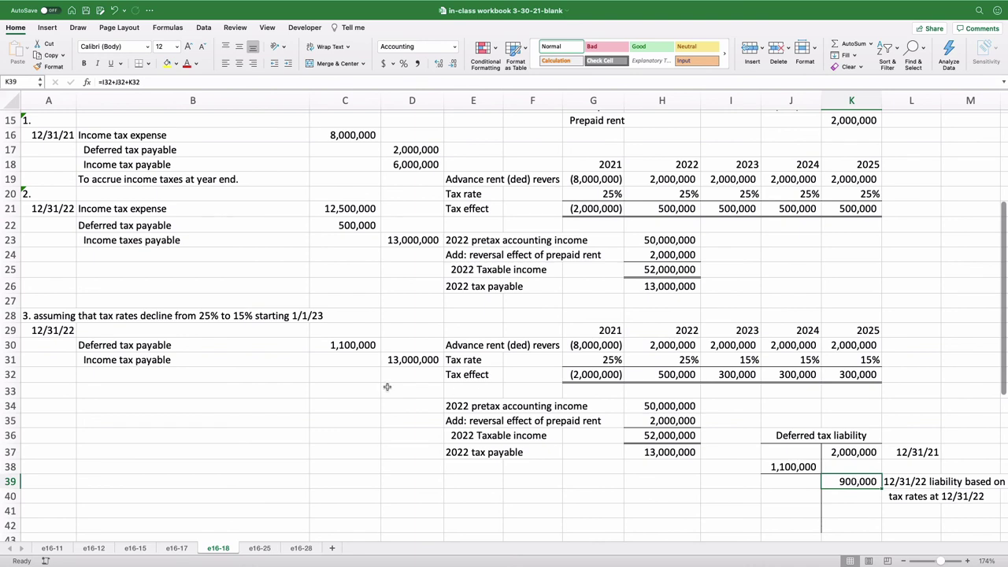
click(100, 330)
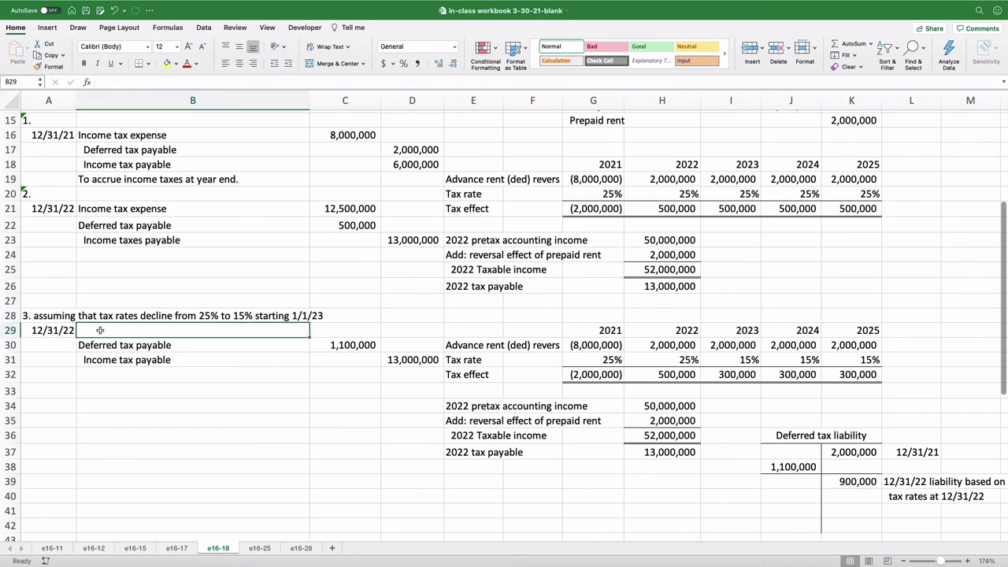
text(Income ta)
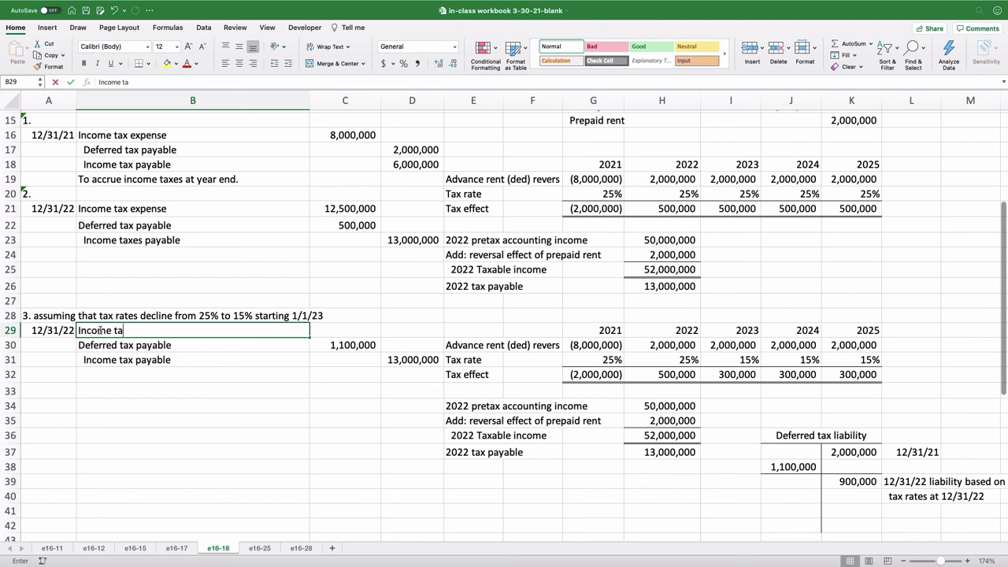
text(x expense)
key(Return)
Step: Calculate the income tax expense in C29 as income tax payable minus the deferred tax debit with =D31-C30
key(Up)
key(Right)
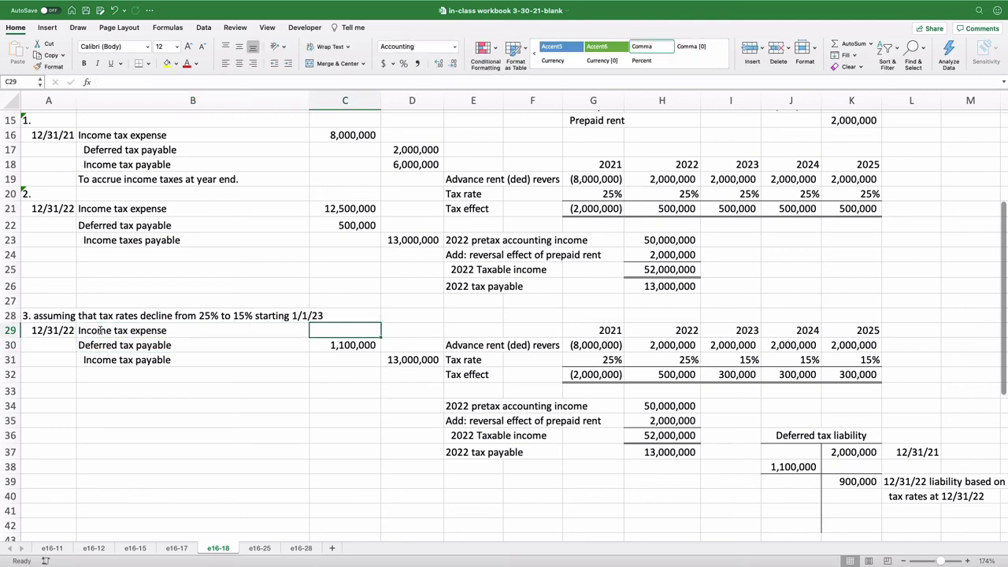
text(=)
key(Down)
key(Right)
key(Down)
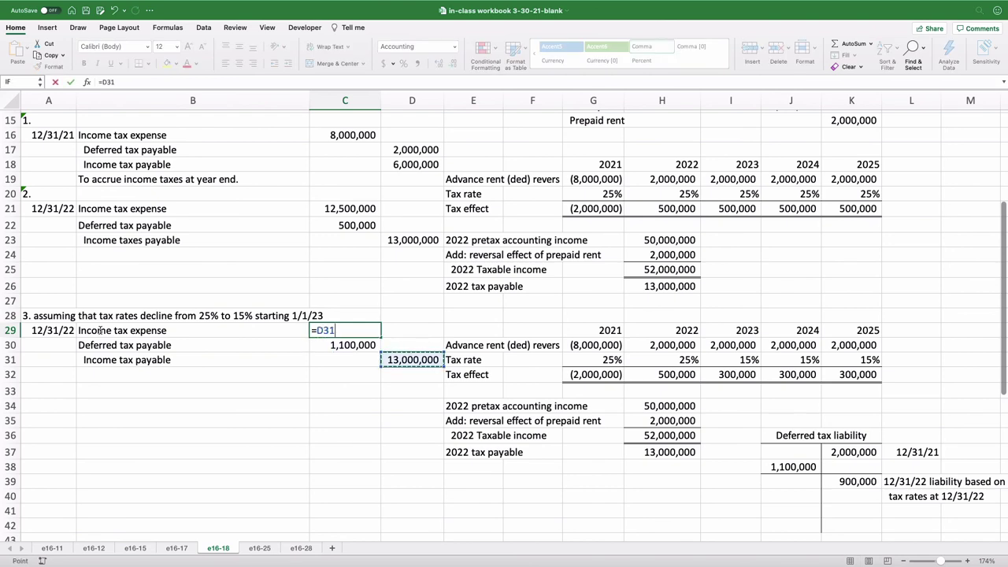
text(-)
key(Up)
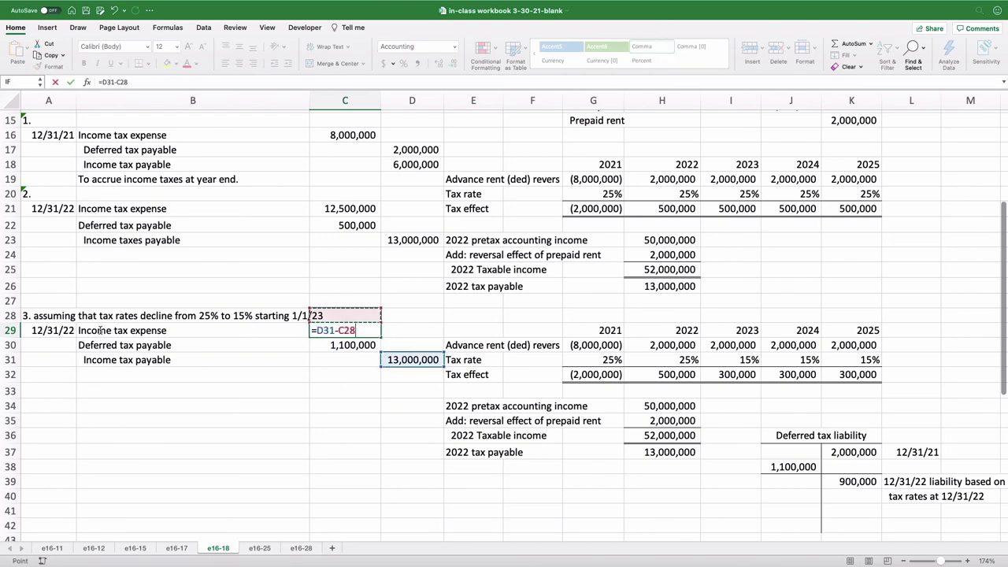
key(Down)
key(Down)
key(Return)
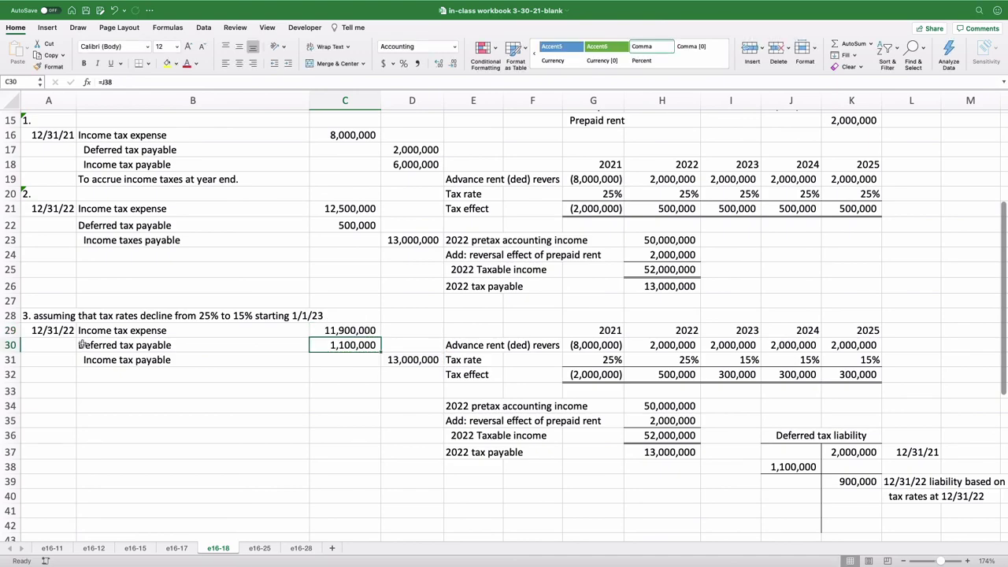
Step: Copy the explanation "To accrue income taxes at year end." from B19 to B24 and B32 beneath both 2022 entries
scroll(85, 341, up, 5)
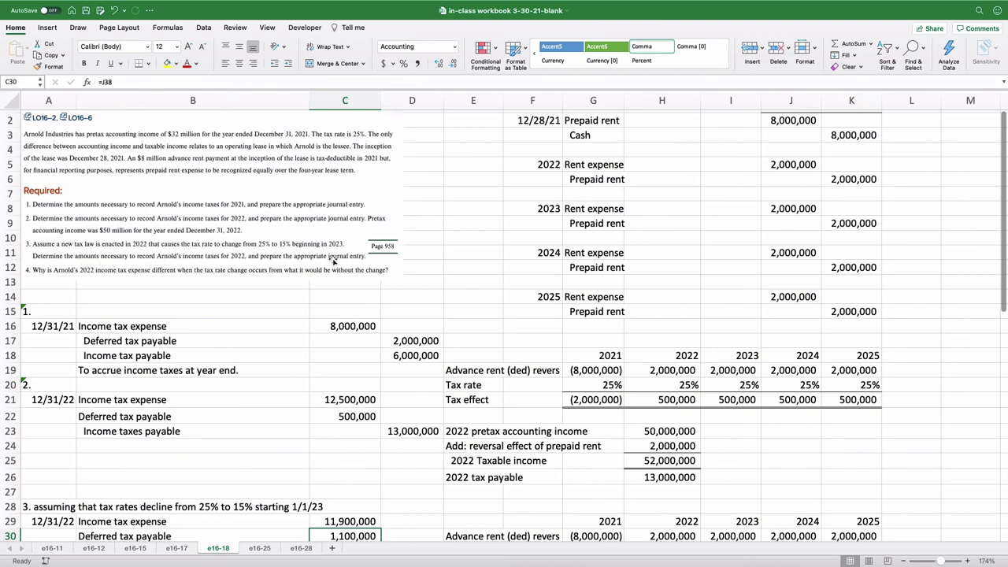
scroll(344, 262, right, 1)
scroll(344, 262, down, 5)
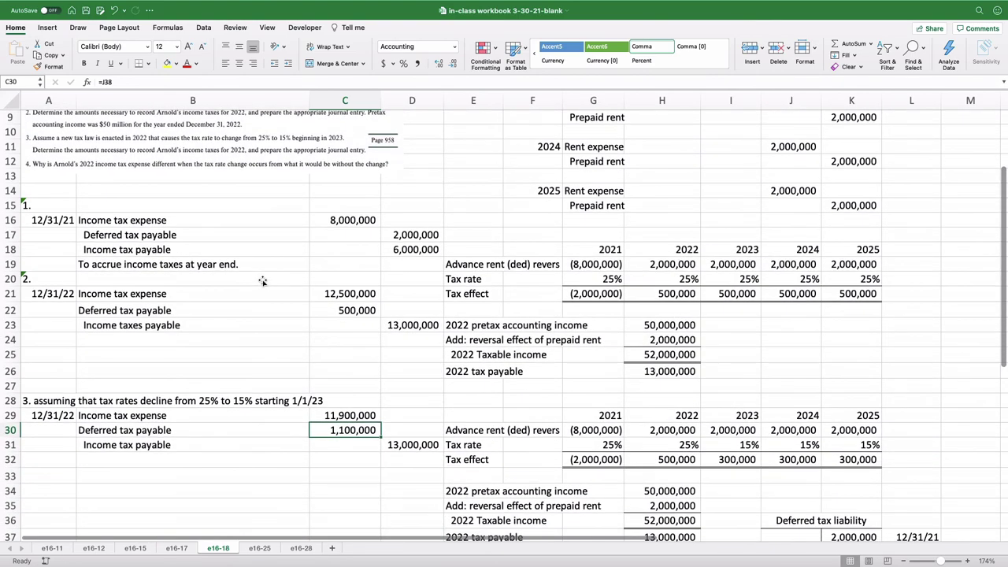
click(102, 277)
key(super+c)
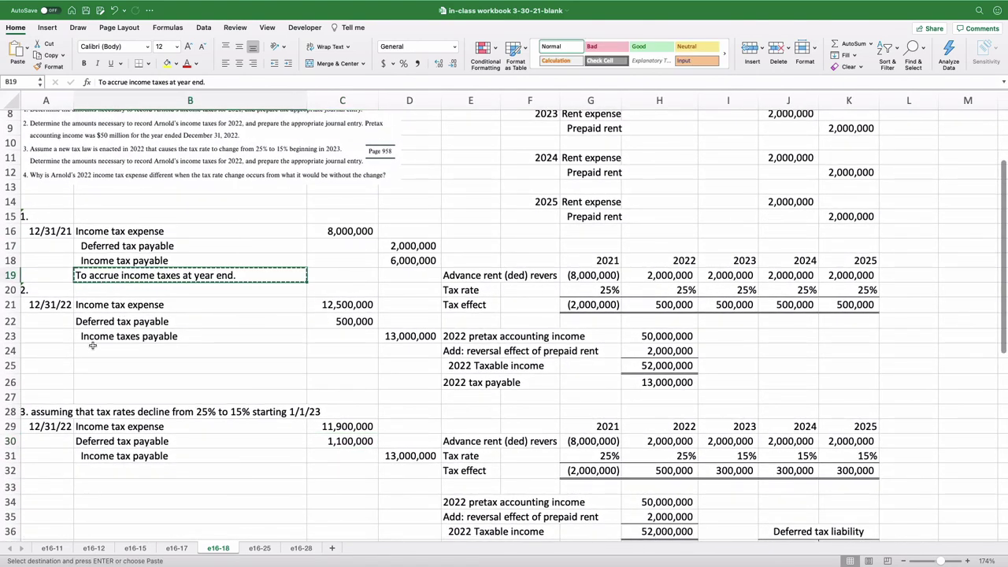
click(93, 350)
key(super+v)
click(103, 473)
key(super+v)
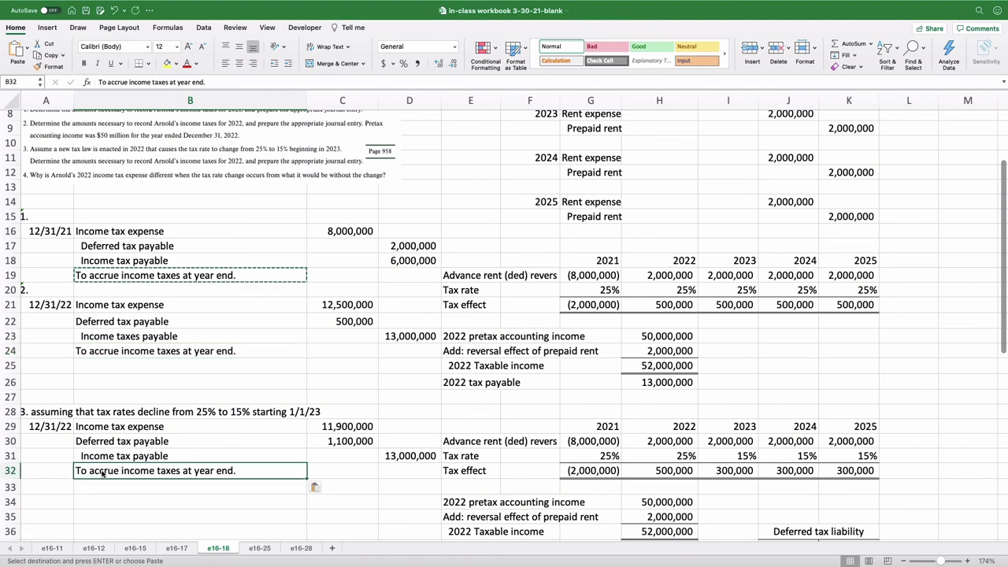
Step: Begin the requirement 4 answer in A34 with "4. GAAP uses a balance sheet approach to valuing assets and liabilities and backs"
scroll(126, 429, down, 2)
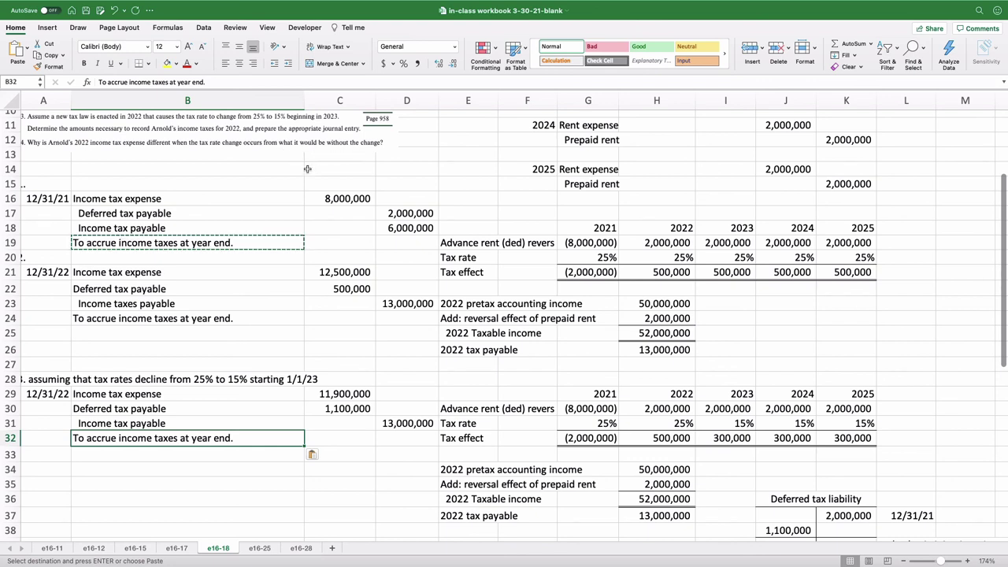
click(122, 469)
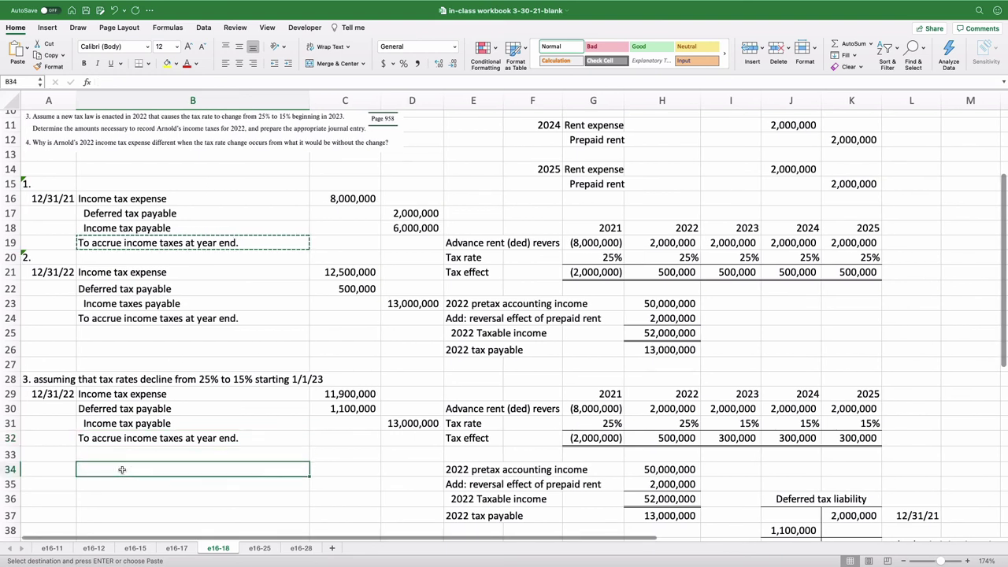
click(64, 470)
text('4.)
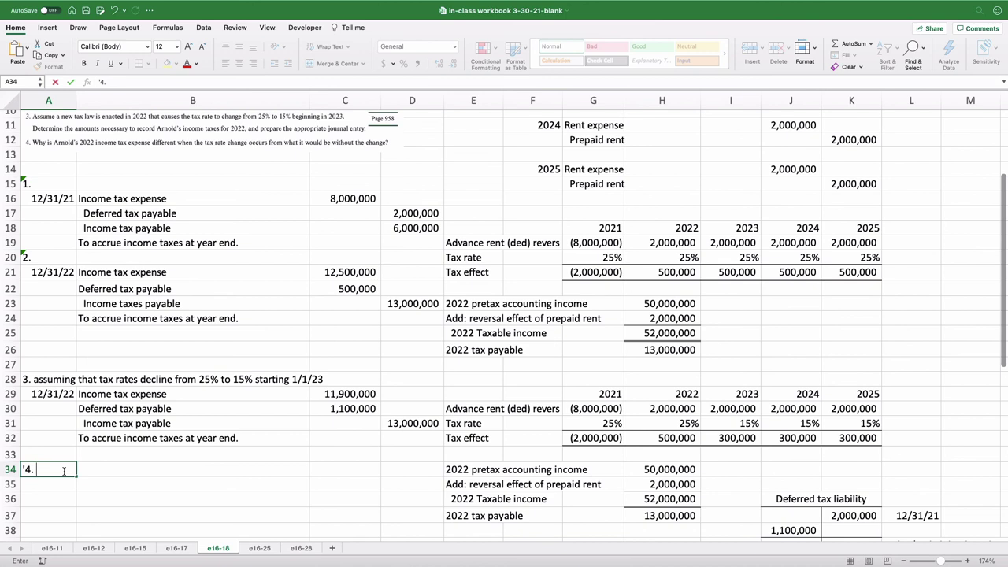
text( T)
key(BackSpace)
text(GAAP ues)
key(BackSpace)
key(BackSpace)
text(ses a balance )
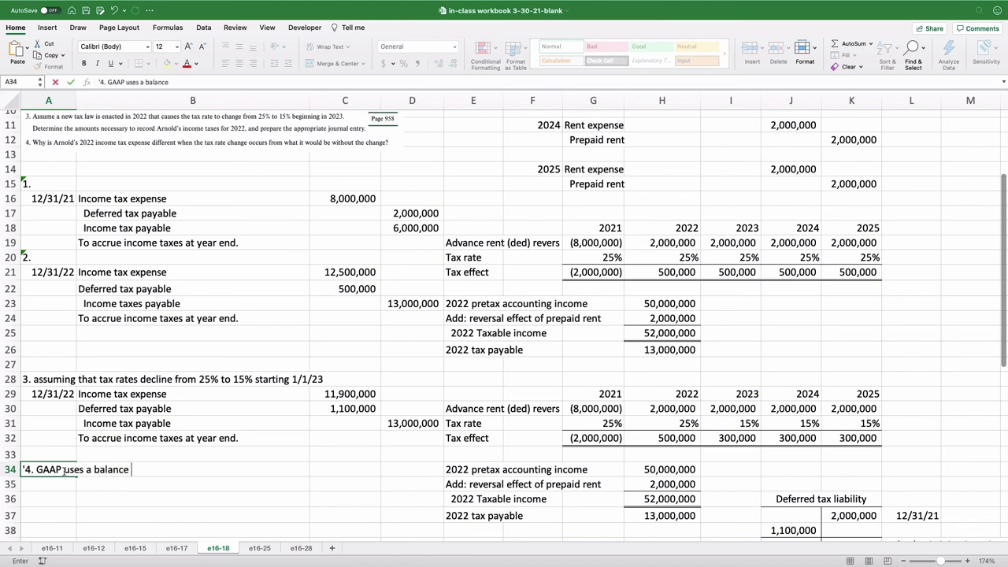
text(sheet approach t)
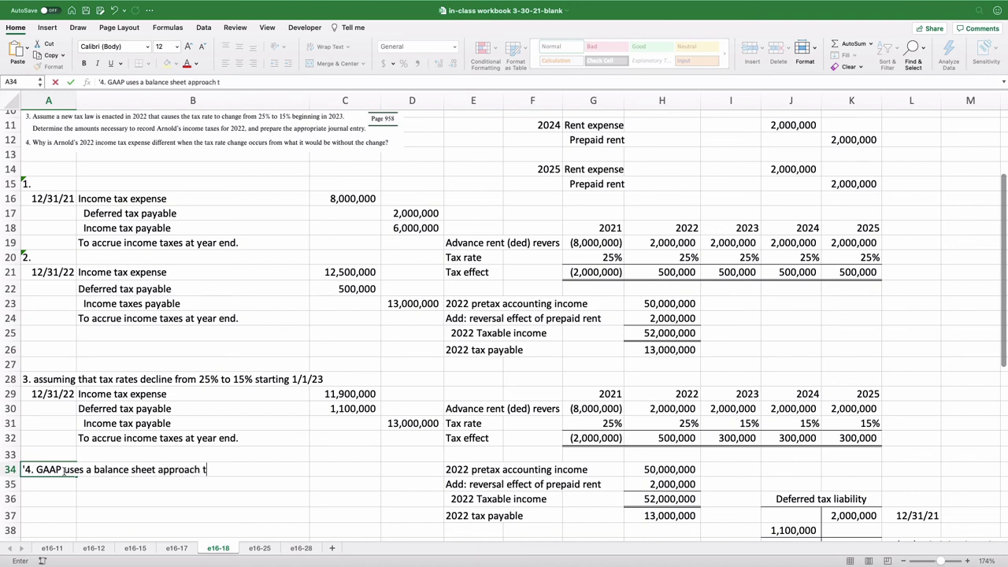
text(o valuing assets)
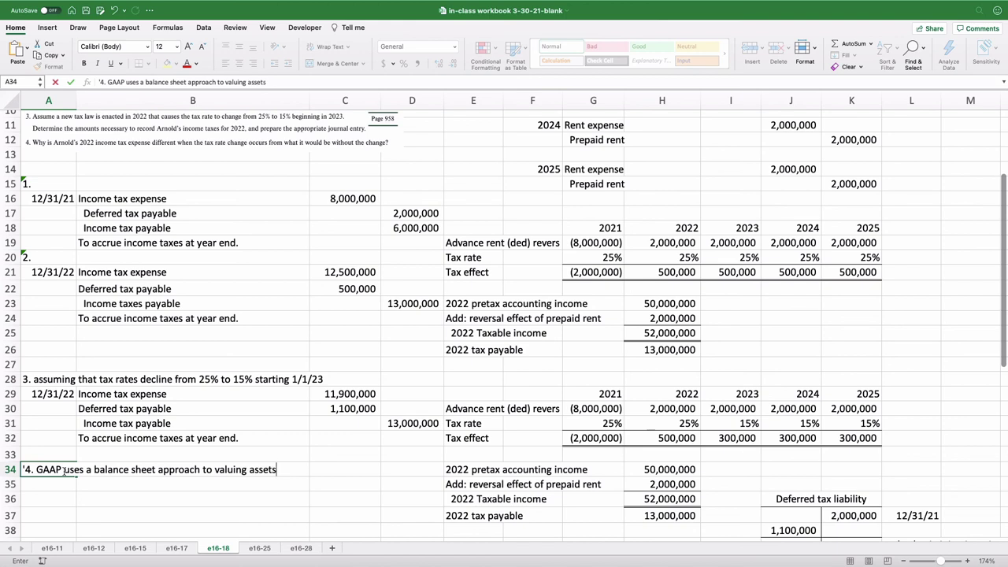
text( and liabiu)
key(BackSpace)
text(lities)
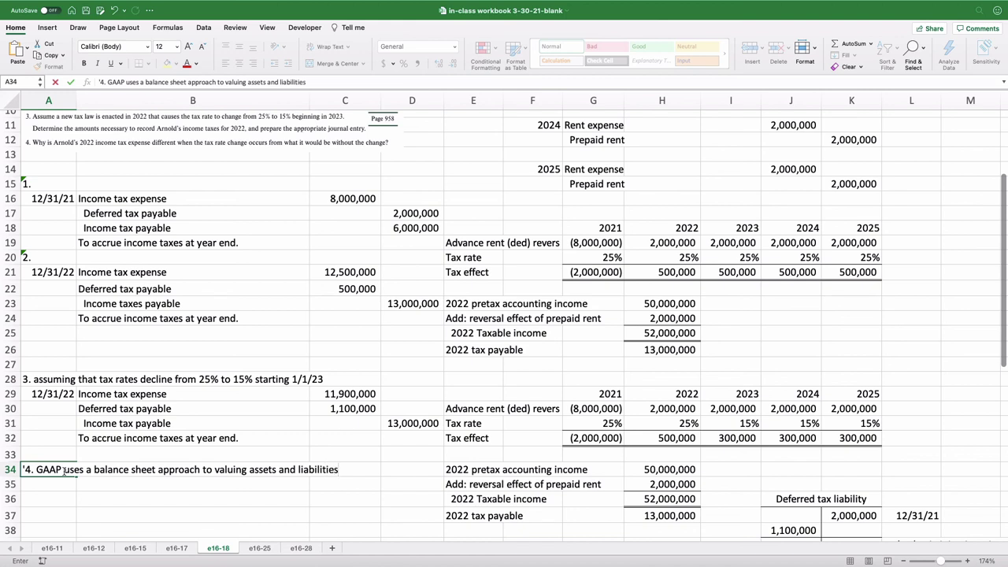
text( and backs)
key(Return)
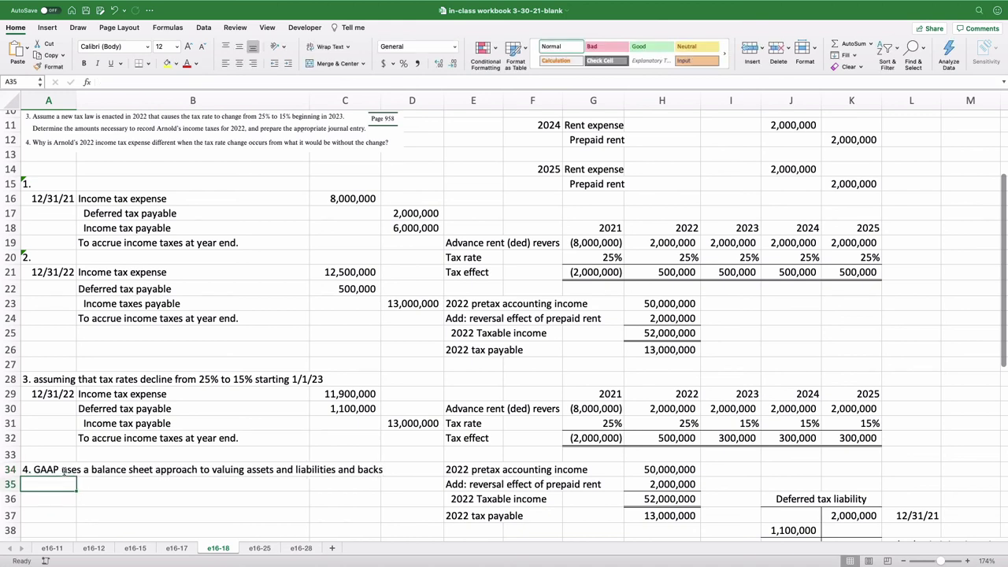
Step: Continue the requirement 4 answer in B35 with "in to the income statement (i.e., income tax expense)."
key(Tab)
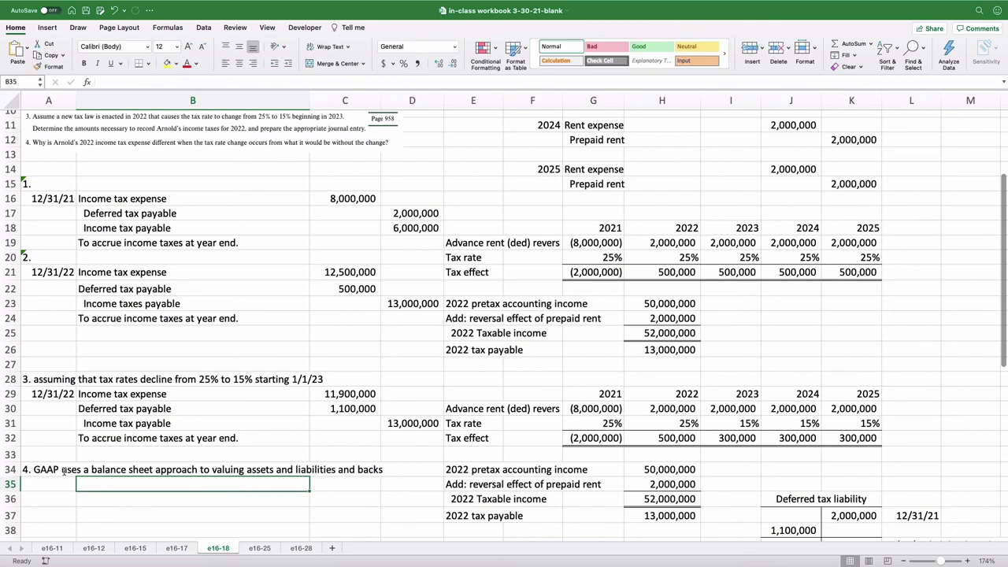
text(in to the income statement)
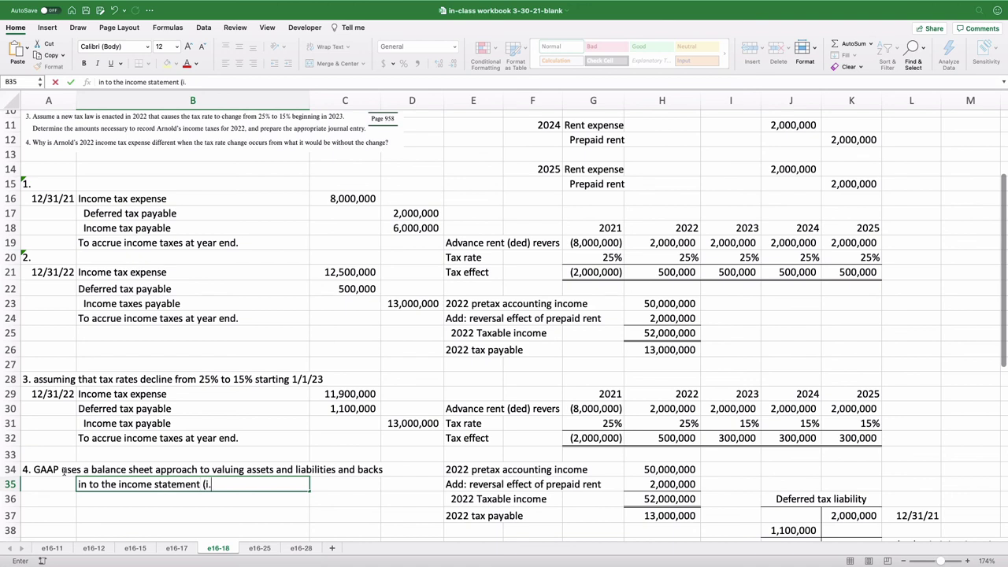
text((i.e., income tax e)
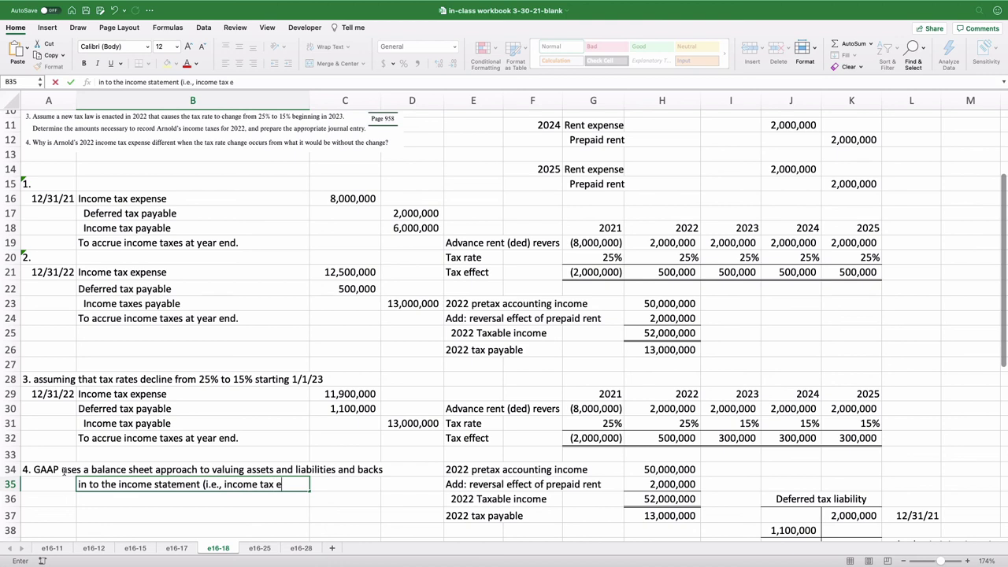
text(xpense).)
key(Return)
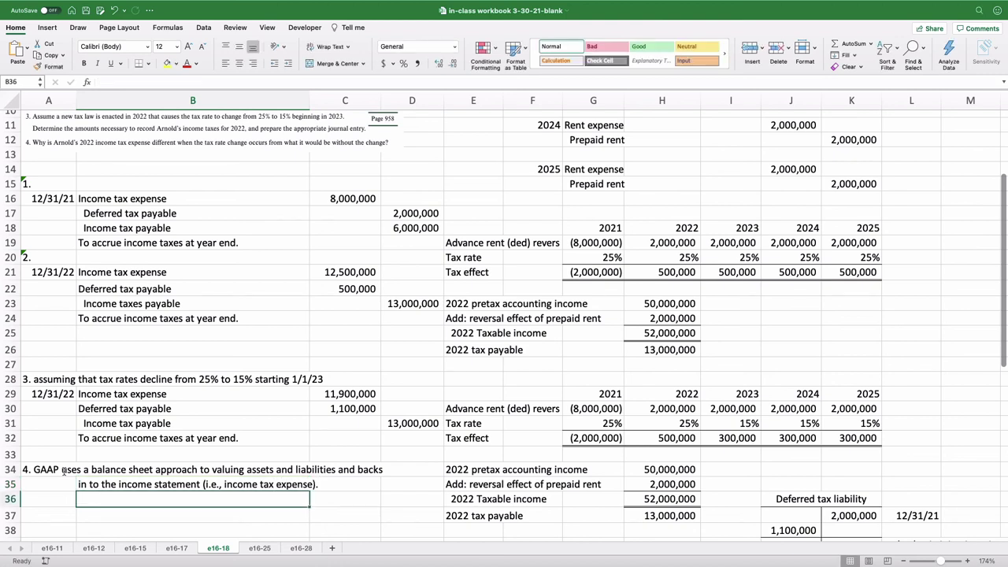
scroll(63, 470, up, 5)
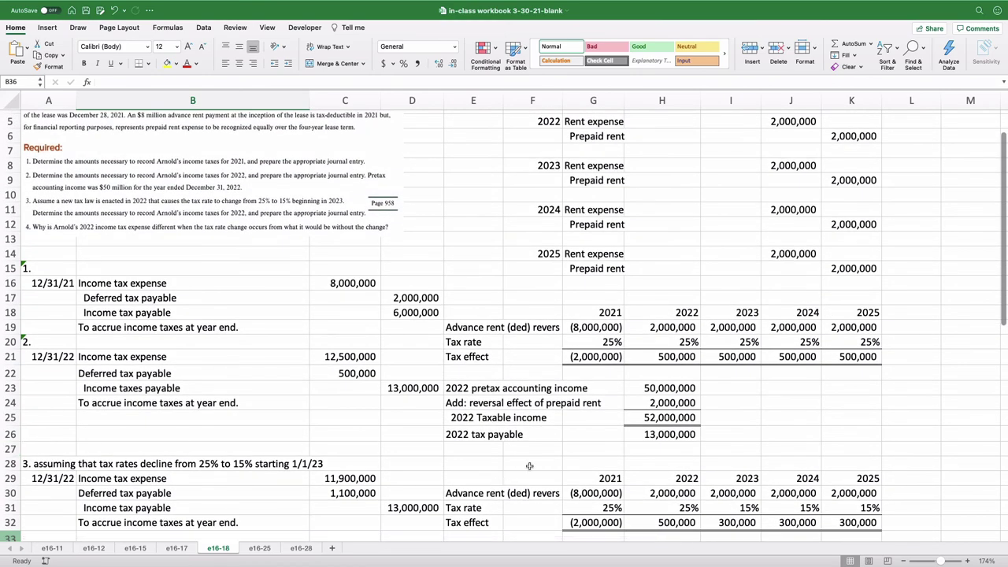
scroll(335, 349, up, 3)
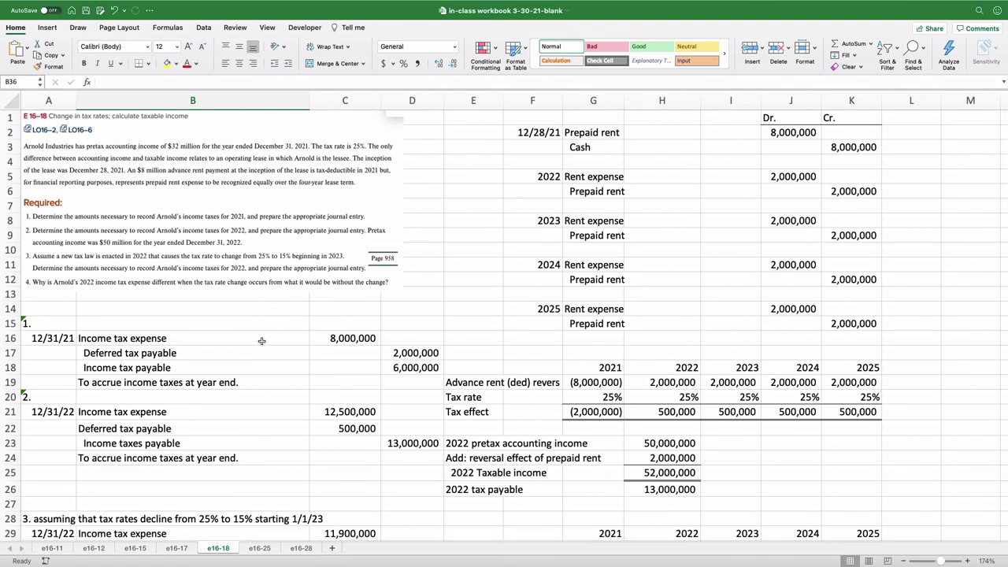
mouse_move(640, 3)
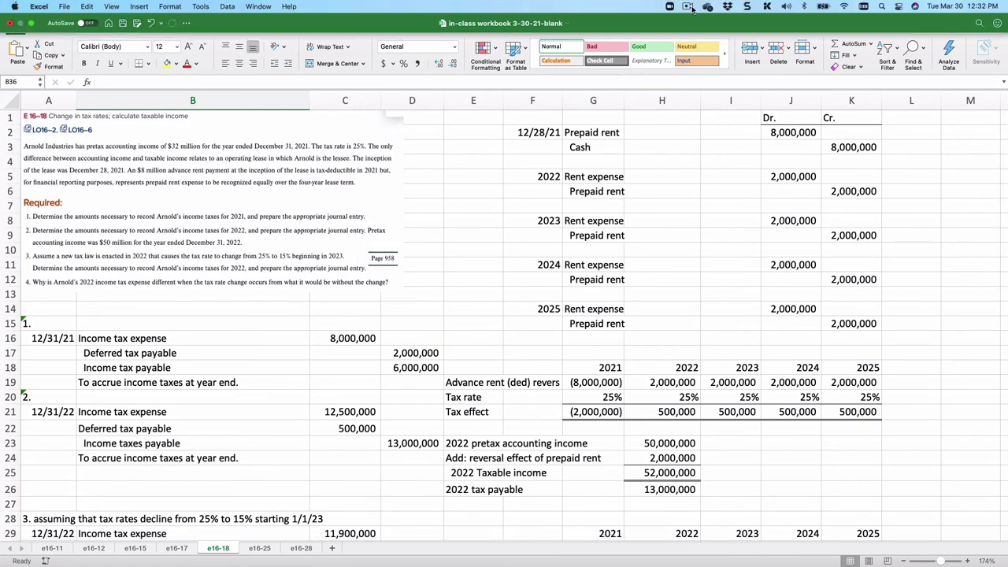